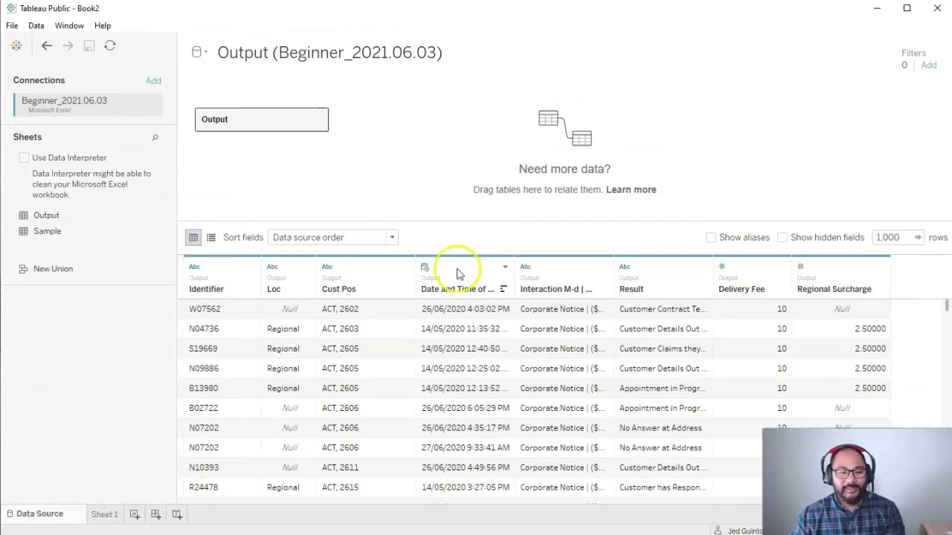
Step: Enlarge the preview grid and scroll through the Loc column's Metro, Regional and Null values
{"action": "left_click_drag", "start_coordinate": [409, 224], "coordinate": [428, 157]}
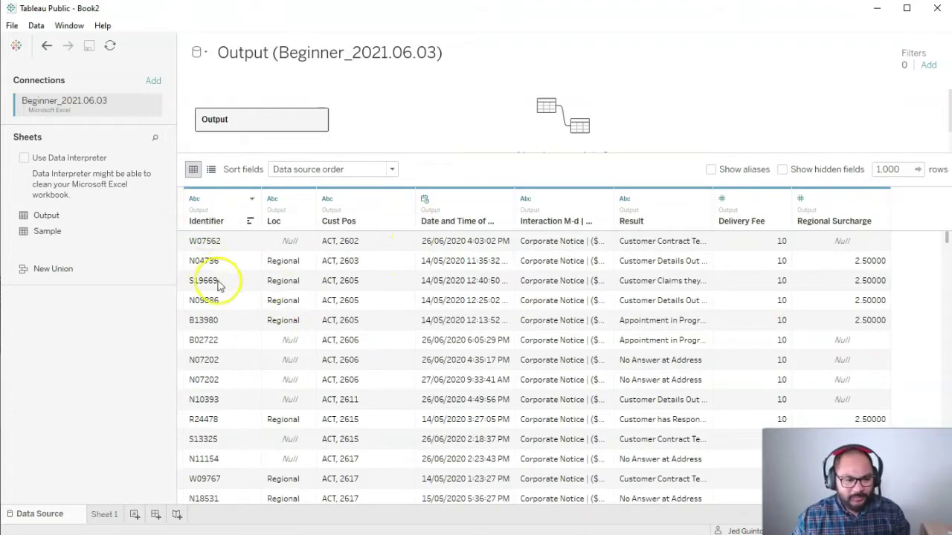
{"action": "scroll", "coordinate": [218, 286], "scroll_direction": "down", "scroll_amount": 1}
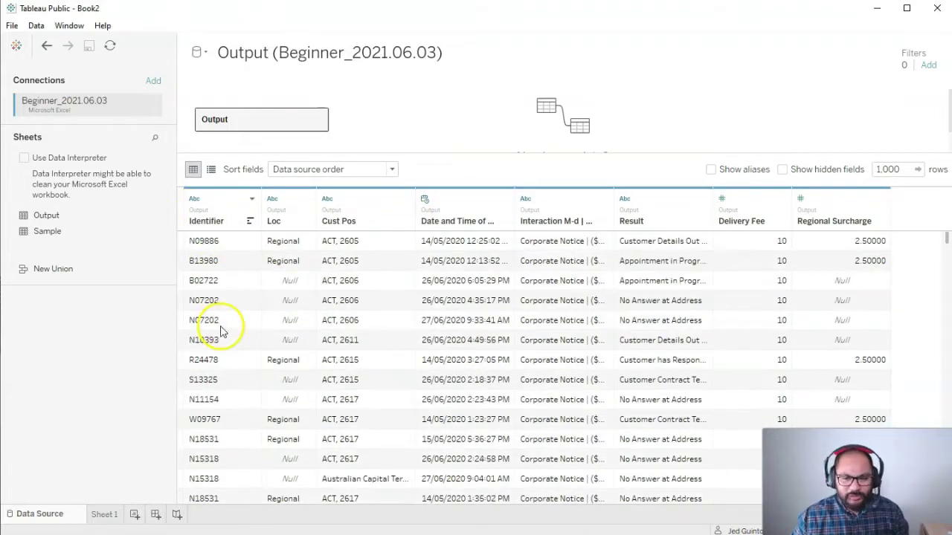
{"action": "left_click", "coordinate": [274, 221]}
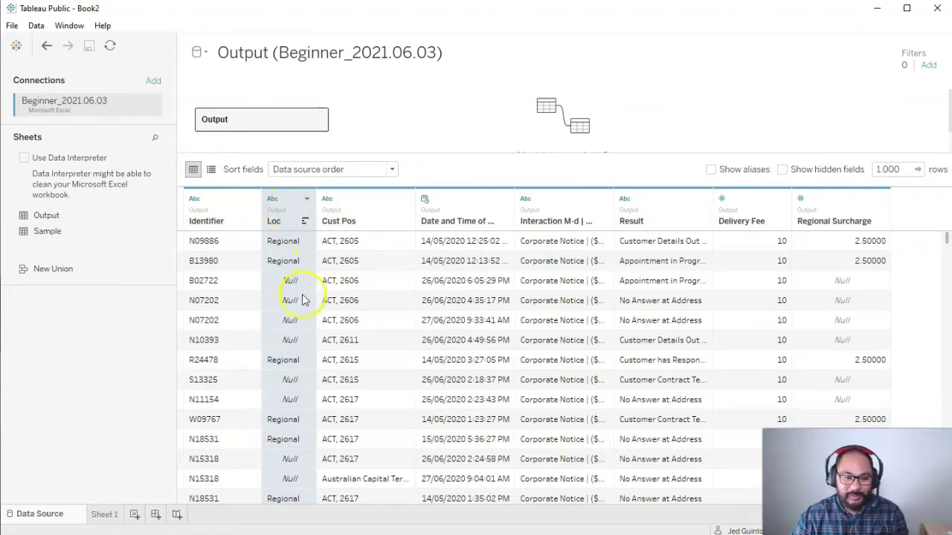
{"action": "scroll", "coordinate": [304, 284], "scroll_direction": "down", "scroll_amount": 10}
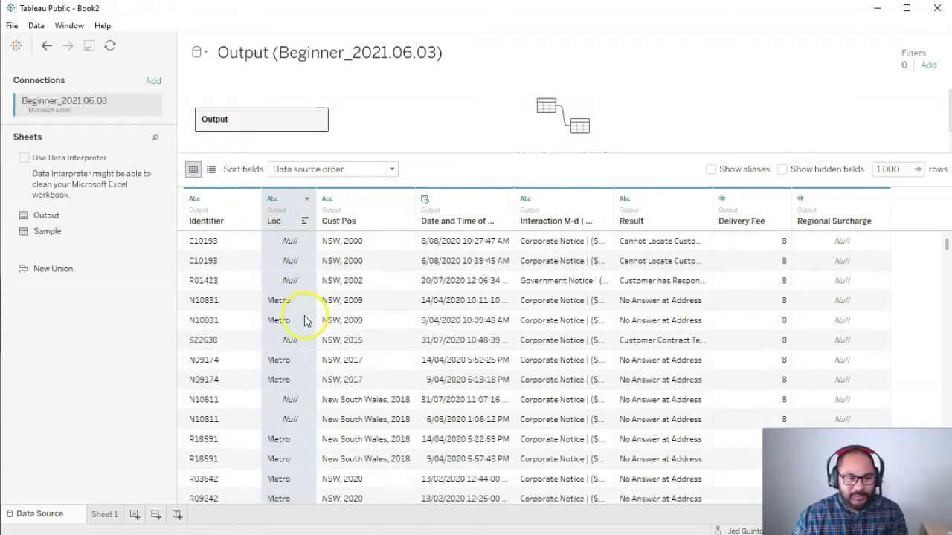
{"action": "scroll", "coordinate": [288, 297], "scroll_direction": "down", "scroll_amount": 10}
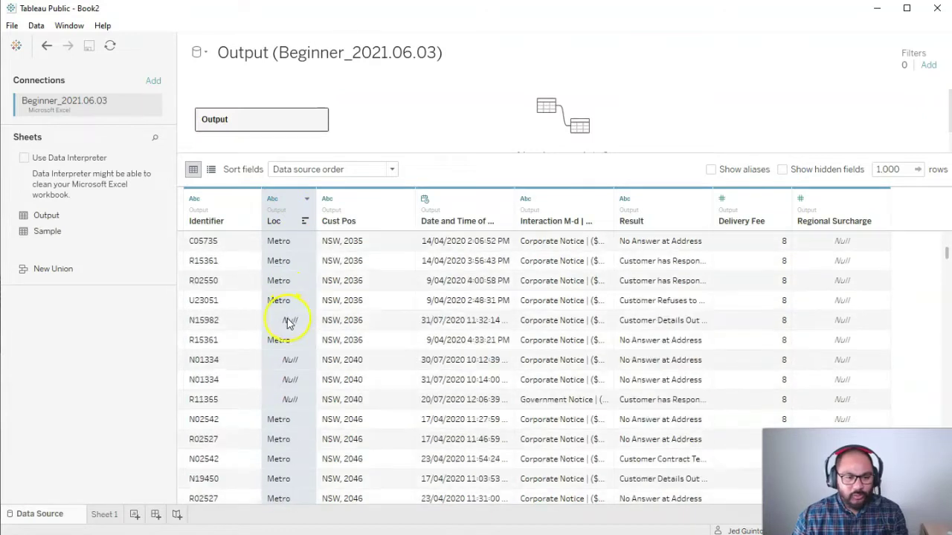
{"action": "scroll", "coordinate": [286, 340], "scroll_direction": "down", "scroll_amount": 10}
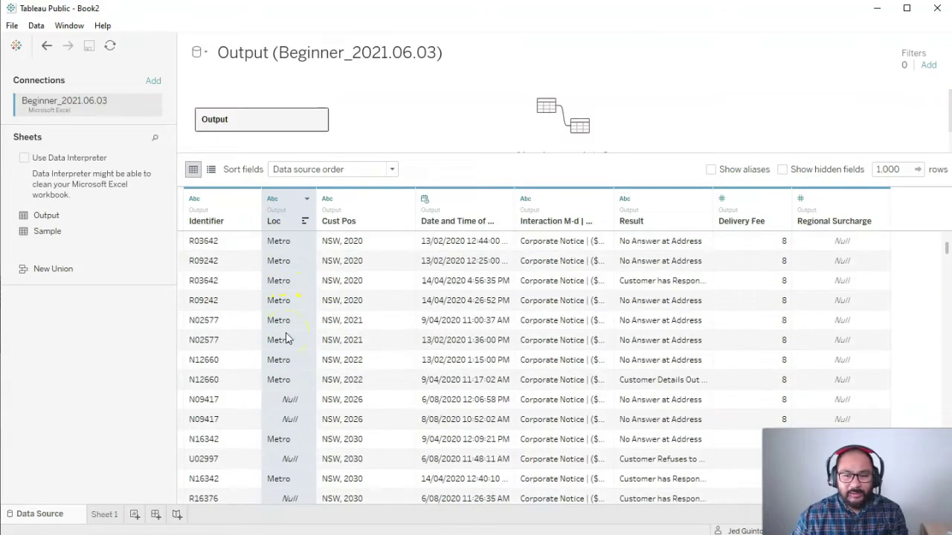
{"action": "scroll", "coordinate": [289, 340], "scroll_direction": "down", "scroll_amount": 5}
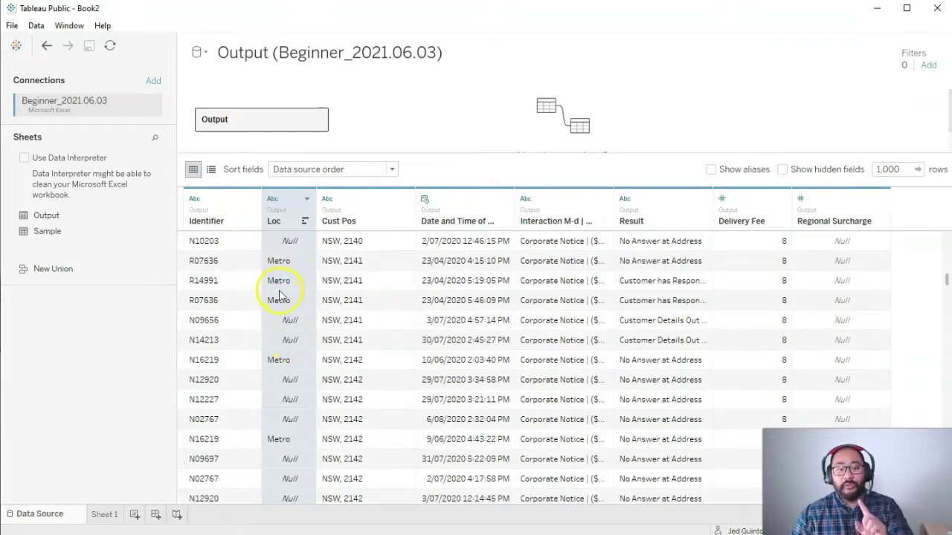
Step: On Sheet 1, widen the Data pane and put Loc on Rows to list Null, Metro, Other, Regional and x
{"action": "left_click", "coordinate": [106, 515]}
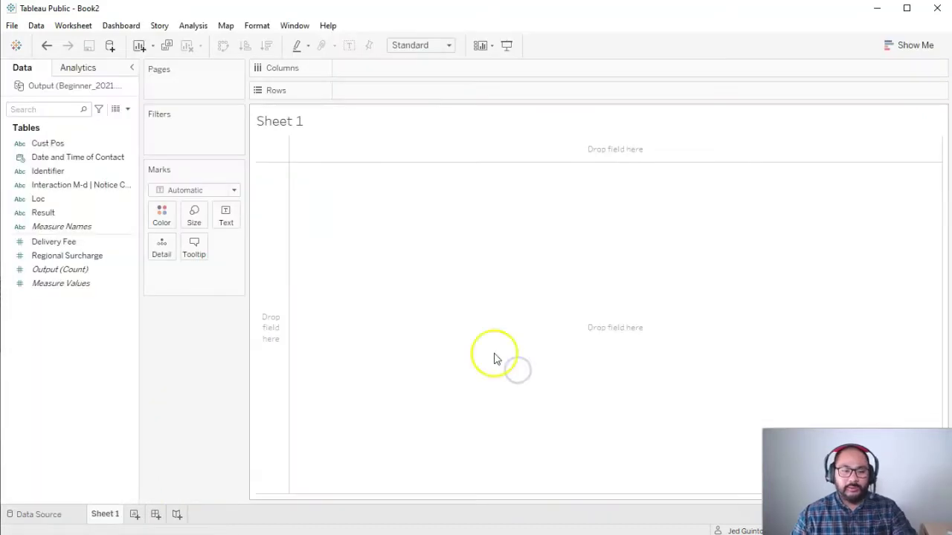
{"action": "left_click_drag", "start_coordinate": [139, 216], "coordinate": [188, 225]}
{"action": "left_click", "coordinate": [86, 142]}
{"action": "left_click", "coordinate": [98, 187]}
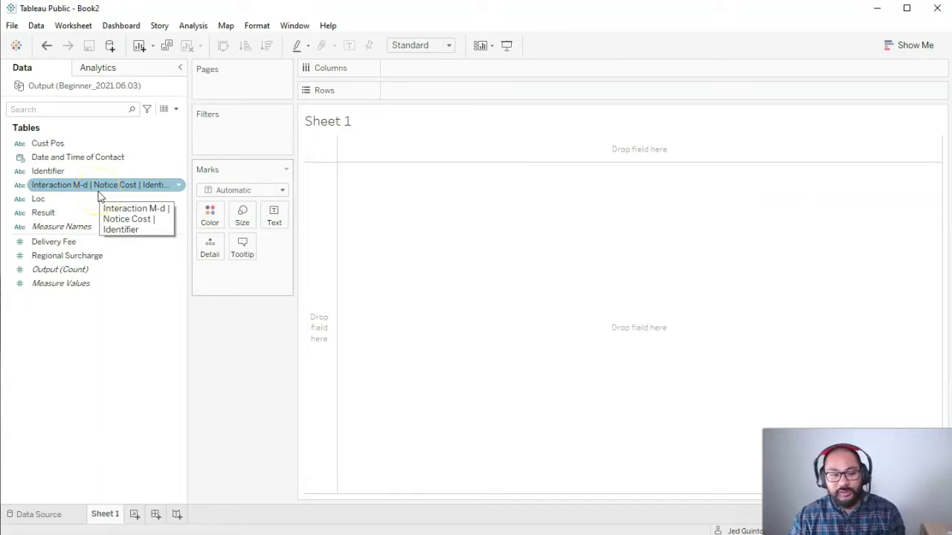
{"action": "left_click", "coordinate": [70, 198]}
{"action": "left_click_drag", "start_coordinate": [40, 200], "coordinate": [313, 198]}
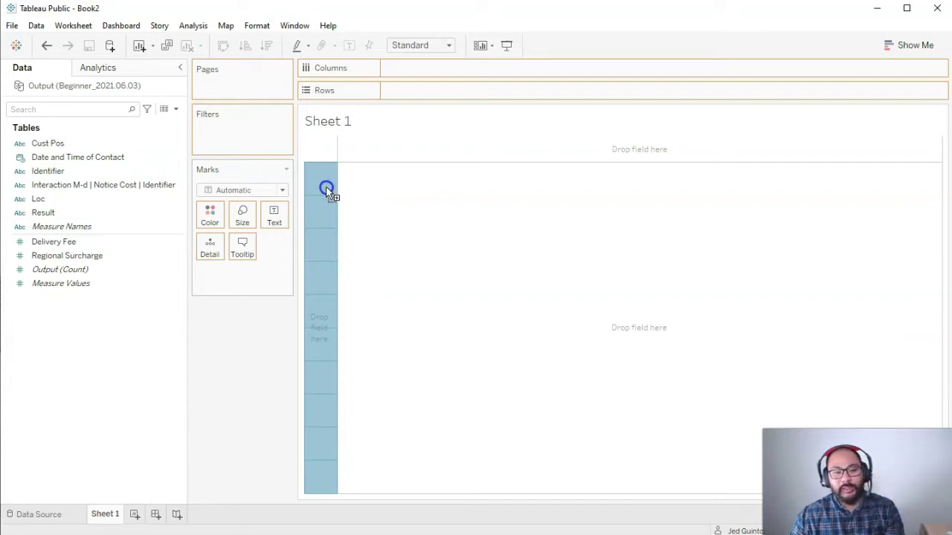
{"action": "left_click_drag", "start_coordinate": [326, 188], "coordinate": [326, 188]}
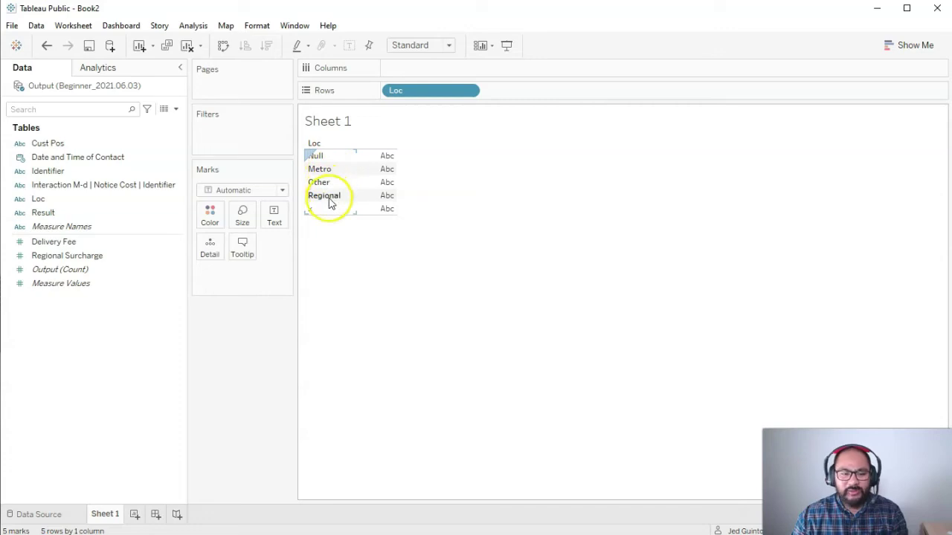
Step: Back on the Data Source page, rename the Loc column to Metro/Regional
{"action": "left_click", "coordinate": [58, 516]}
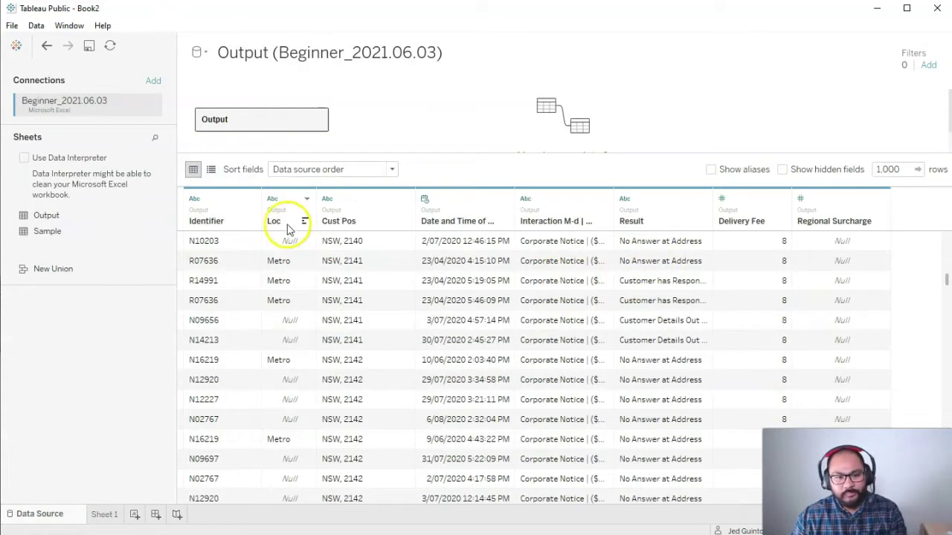
{"action": "double_click", "coordinate": [288, 226]}
{"action": "type", "text": "Me"}
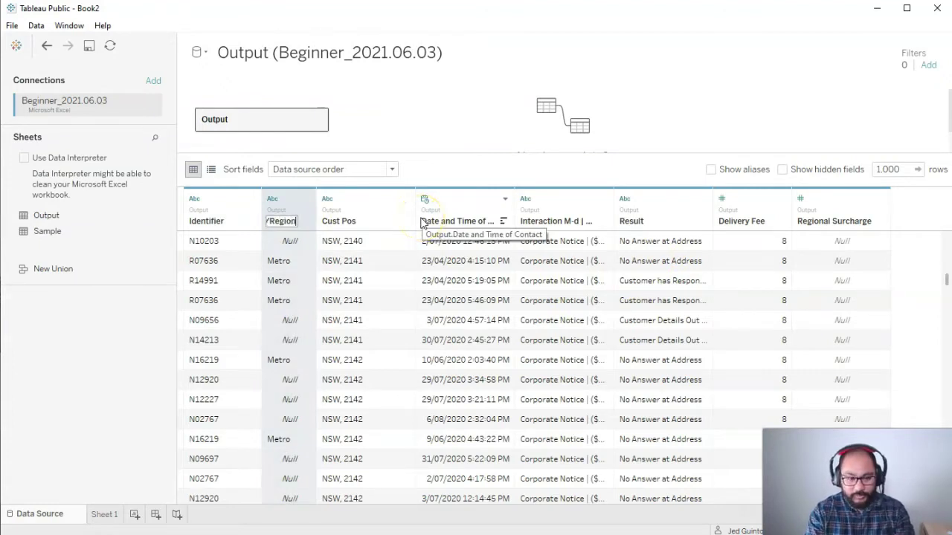
{"action": "type", "text": "tro/Regional"}
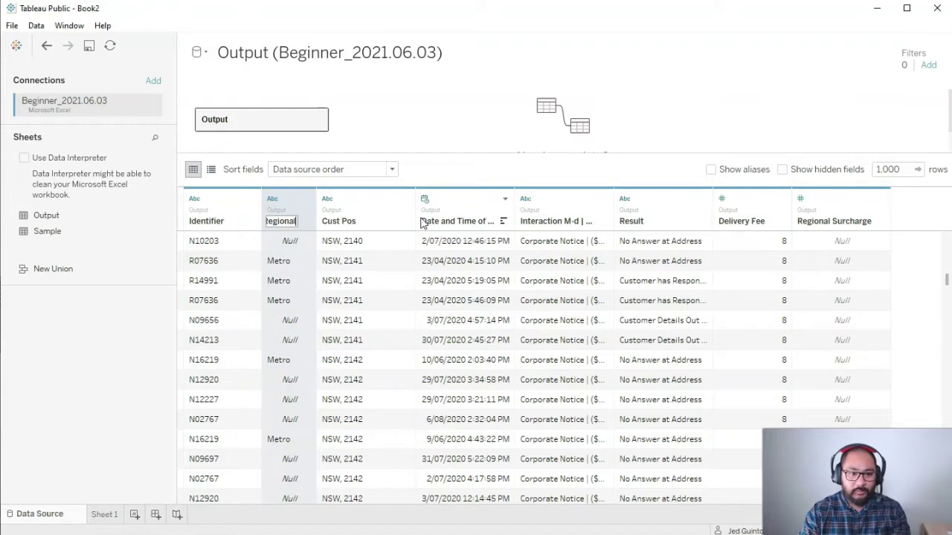
{"action": "key", "text": "Return"}
Step: Inspect the Null Metro/Regional and Cust Pos cells of rows N09656 and N14213
{"action": "left_click", "coordinate": [361, 203]}
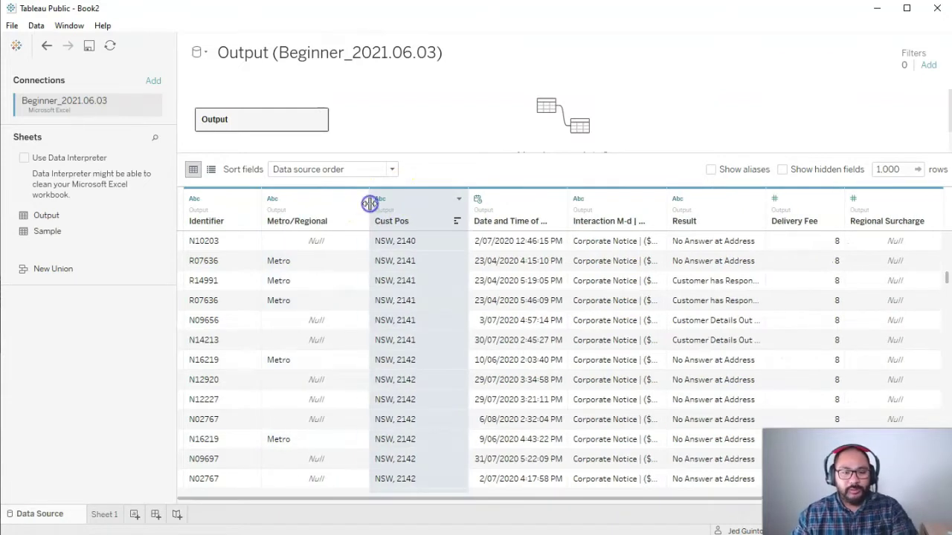
{"action": "left_click_drag", "start_coordinate": [332, 240], "coordinate": [321, 380]}
{"action": "left_click", "coordinate": [309, 339]}
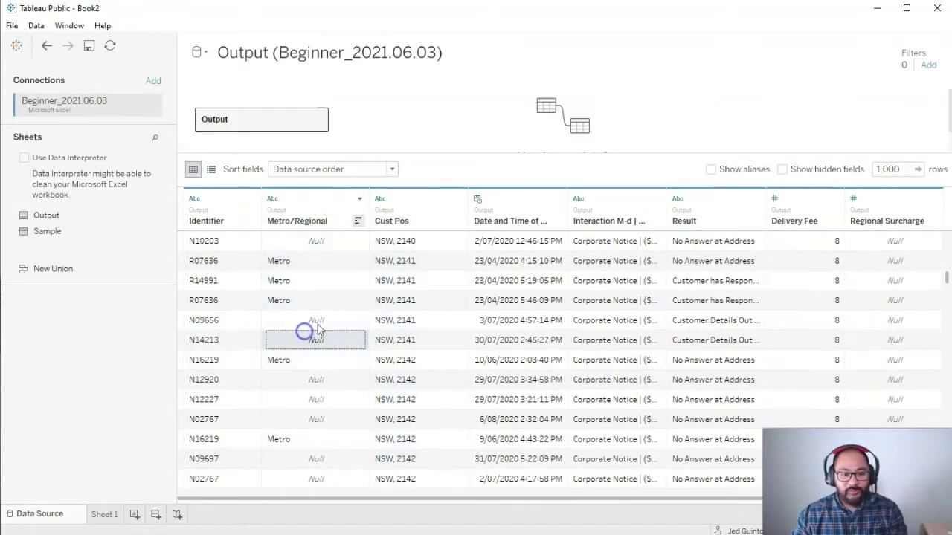
{"action": "left_click_drag", "start_coordinate": [306, 321], "coordinate": [307, 336]}
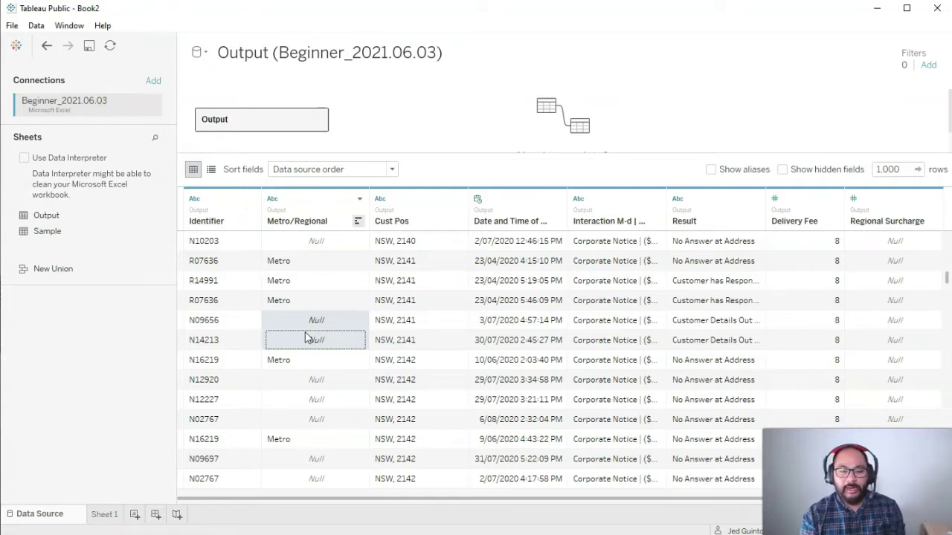
{"action": "left_click", "coordinate": [404, 319]}
{"action": "left_click", "coordinate": [603, 321]}
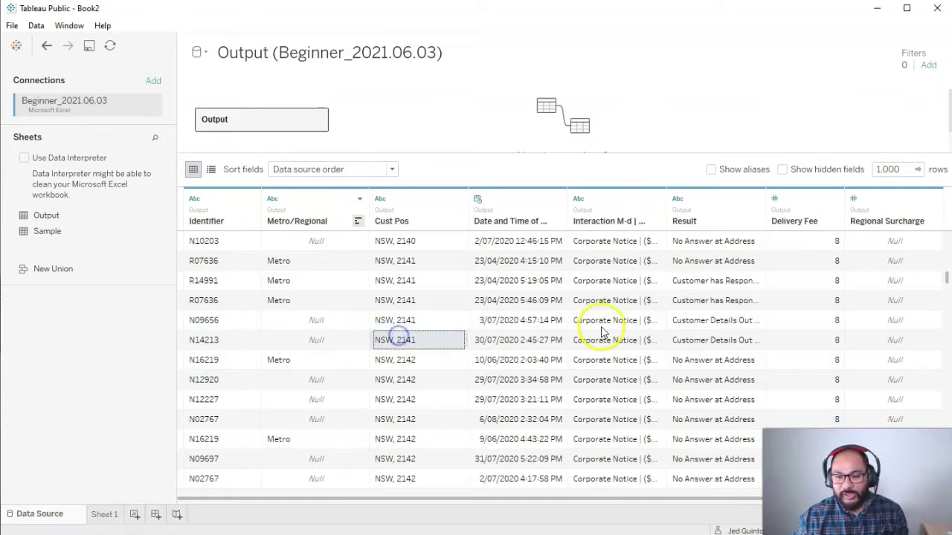
{"action": "left_click", "coordinate": [284, 325]}
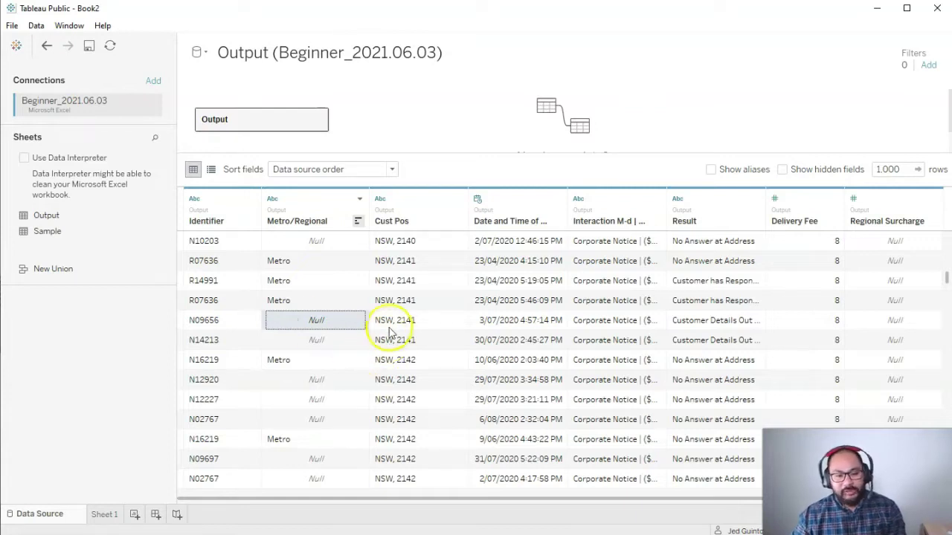
{"action": "left_click_drag", "start_coordinate": [389, 329], "coordinate": [388, 343]}
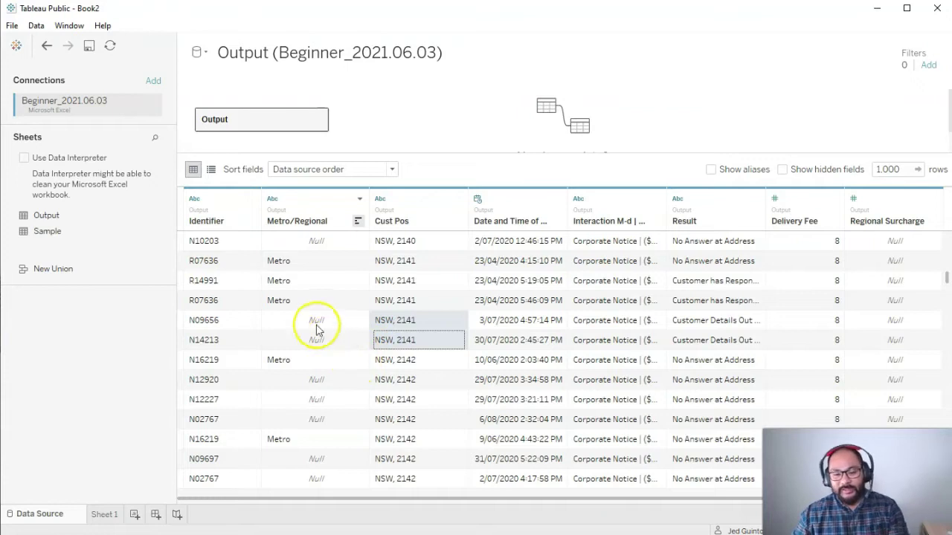
{"action": "left_click", "coordinate": [297, 305]}
{"action": "left_click_drag", "start_coordinate": [301, 320], "coordinate": [308, 336]}
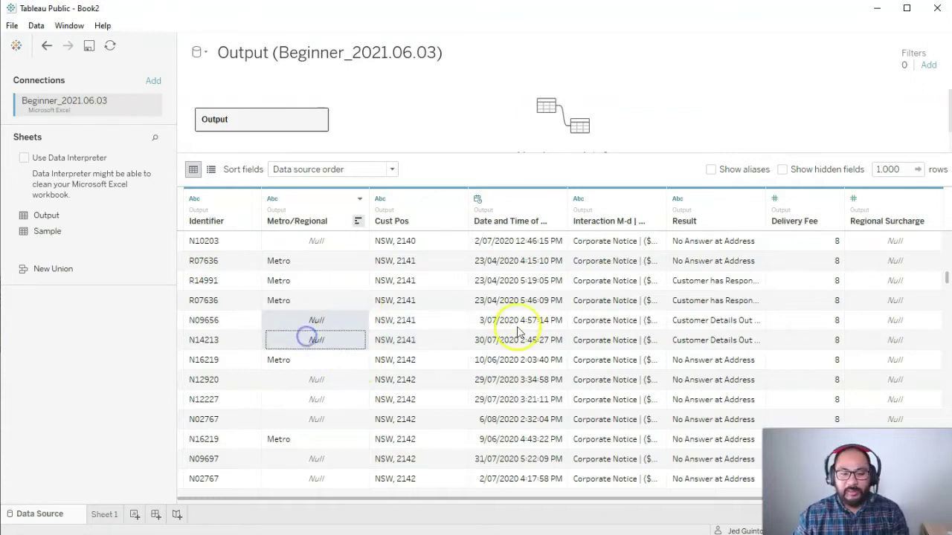
{"action": "left_click", "coordinate": [441, 336]}
{"action": "left_click", "coordinate": [391, 207]}
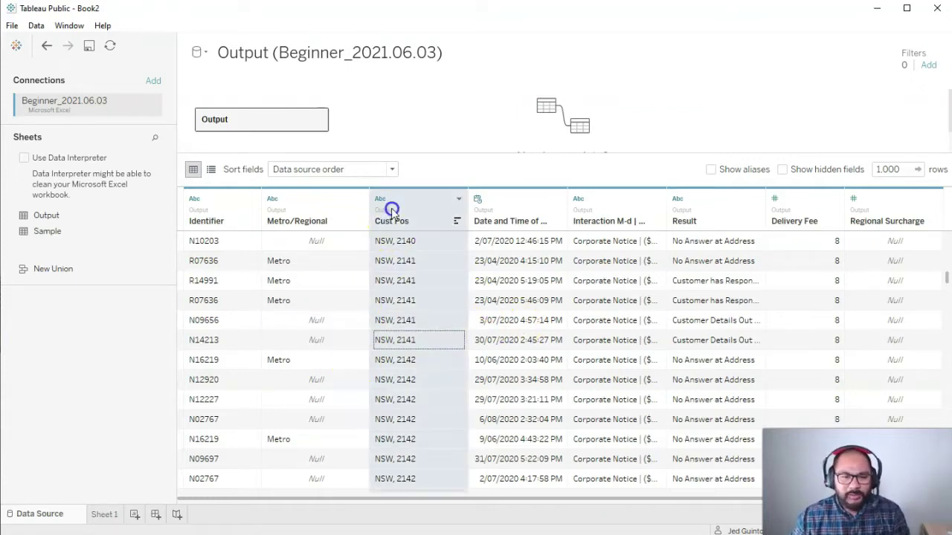
{"action": "left_click_drag", "start_coordinate": [468, 207], "coordinate": [490, 207]}
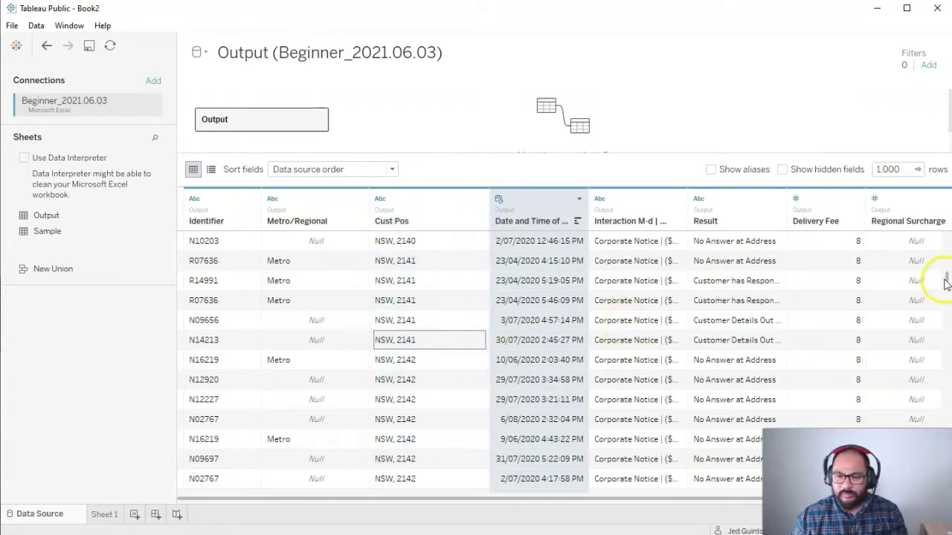
{"action": "left_click_drag", "start_coordinate": [946, 282], "coordinate": [946, 224]}
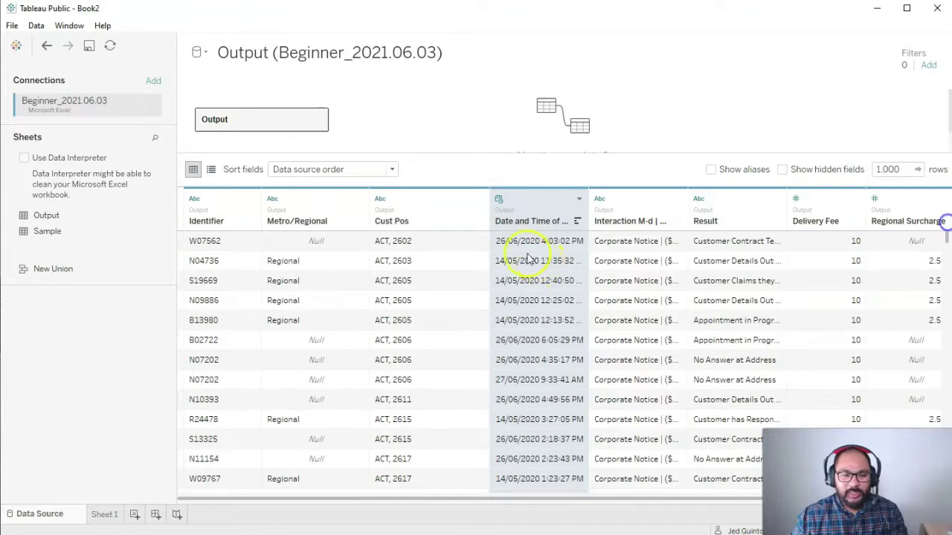
{"action": "scroll", "coordinate": [446, 357], "scroll_direction": "down", "scroll_amount": 4}
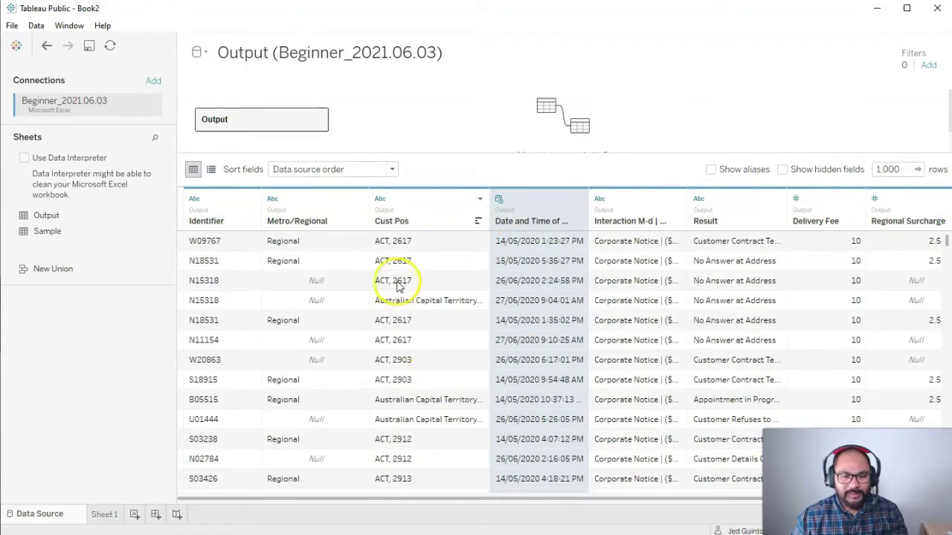
{"action": "left_click", "coordinate": [398, 284]}
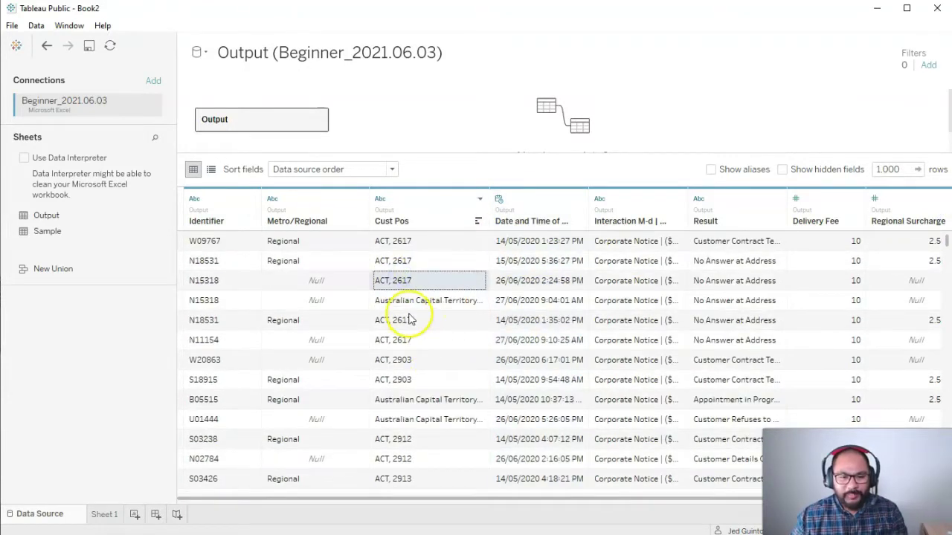
{"action": "left_click_drag", "start_coordinate": [407, 320], "coordinate": [406, 379]}
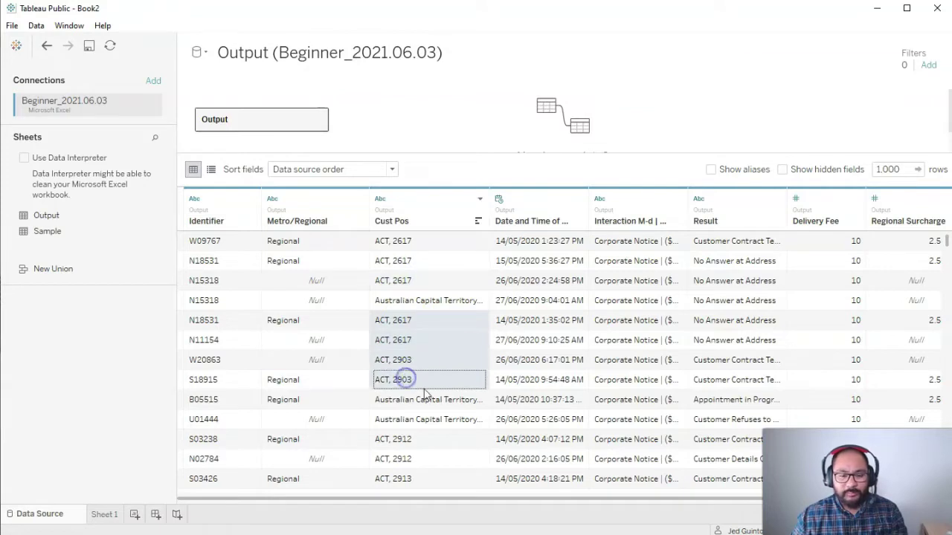
{"action": "left_click", "coordinate": [402, 241]}
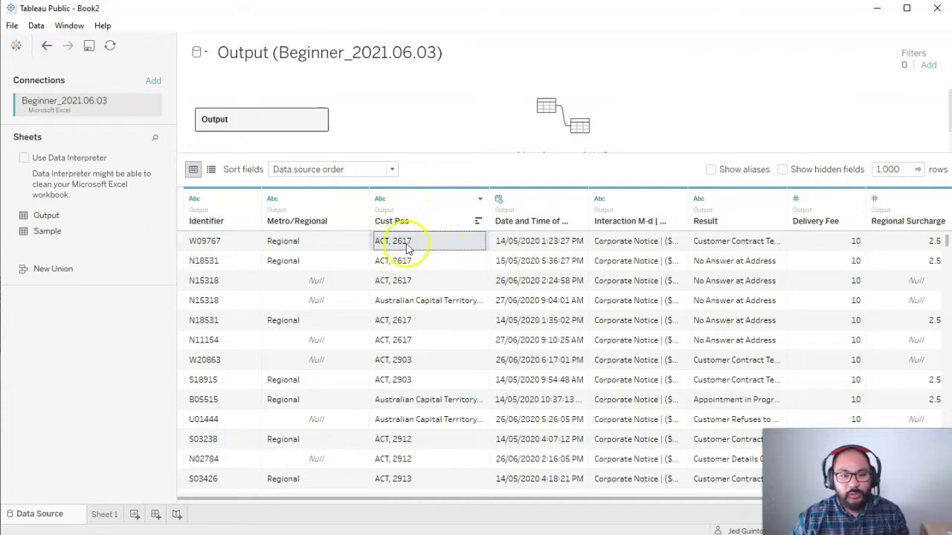
{"action": "right_click", "coordinate": [397, 214]}
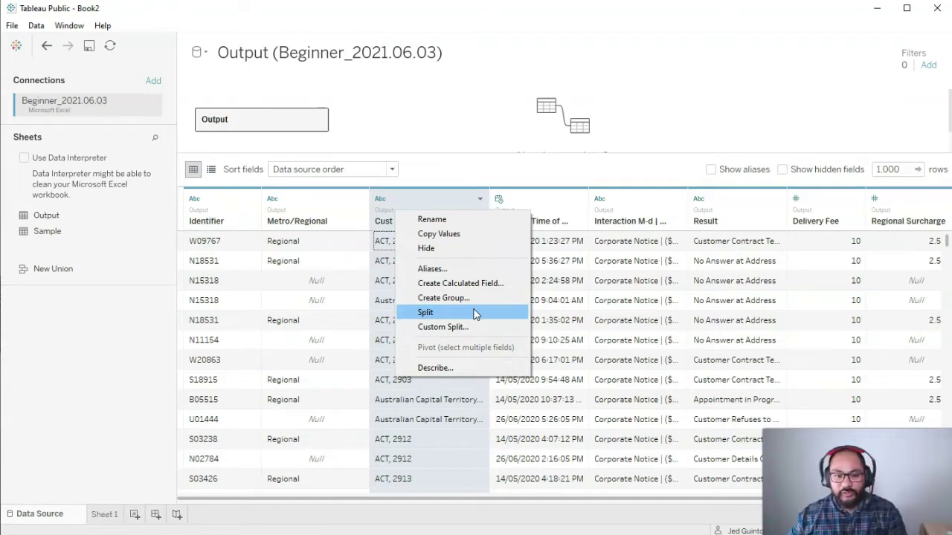
{"action": "left_click", "coordinate": [462, 319]}
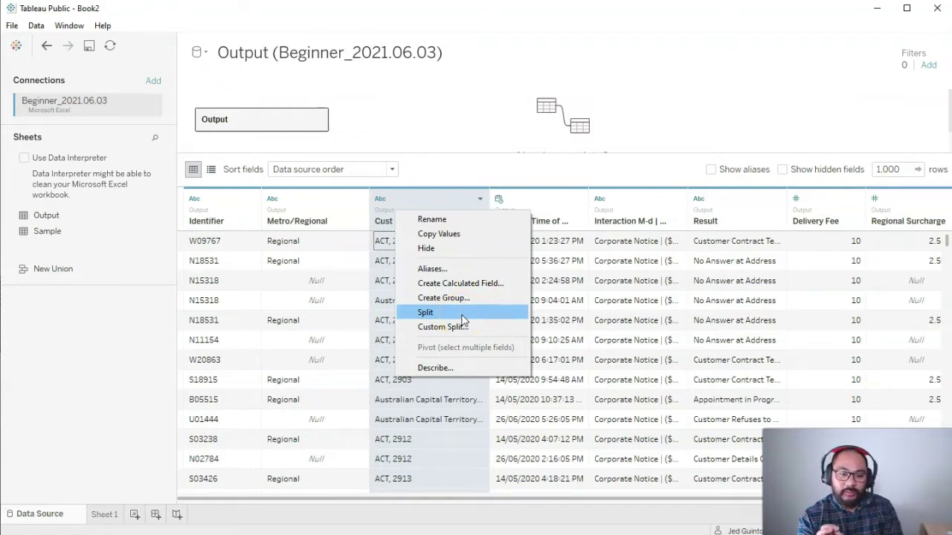
{"action": "left_click", "coordinate": [436, 159]}
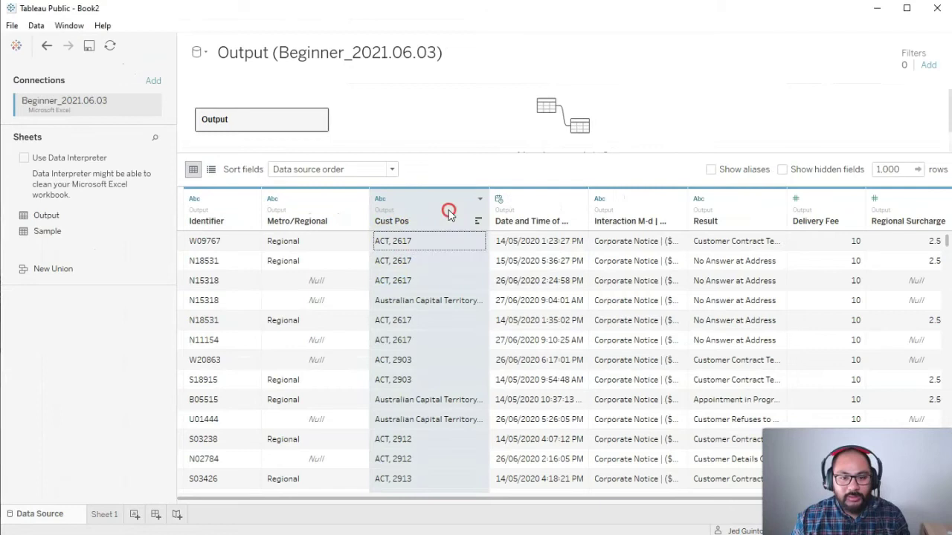
Step: Split Cust Pos into Cust Pos - Split 1 (state) and Cust Pos - Split 2 (postcode)
{"action": "right_click", "coordinate": [449, 208]}
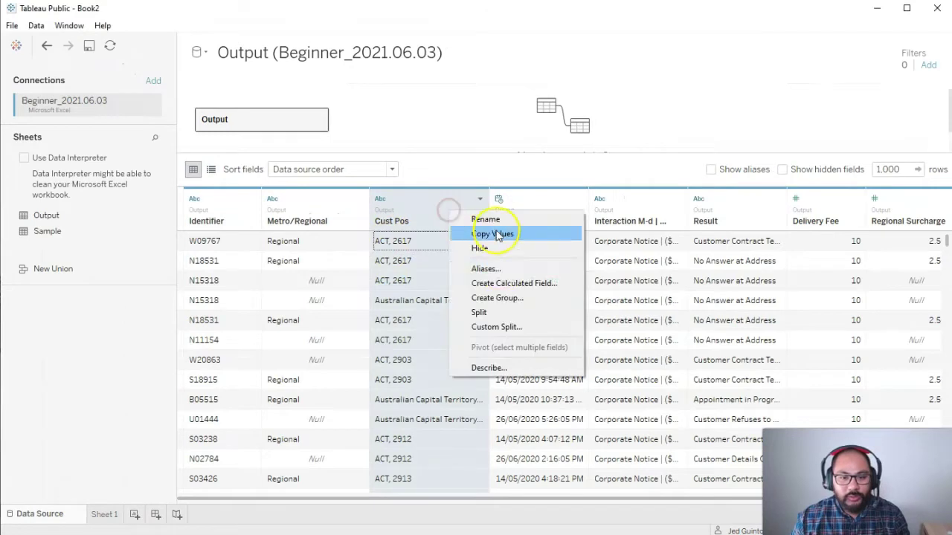
{"action": "left_click", "coordinate": [520, 316]}
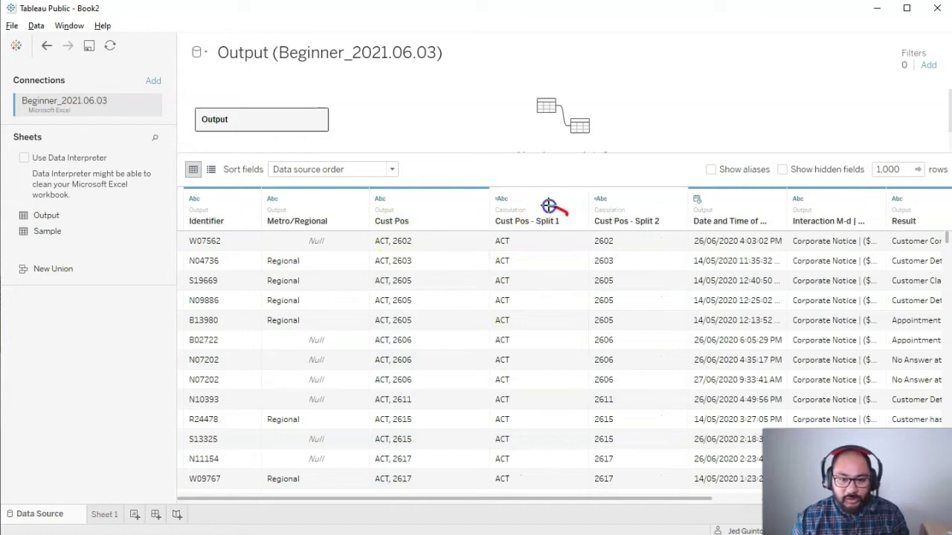
{"action": "left_click_drag", "start_coordinate": [565, 209], "coordinate": [570, 210]}
{"action": "mouse_move", "coordinate": [654, 199]}
{"action": "left_mouse_down"}
{"action": "mouse_move", "coordinate": [620, 216]}
{"action": "mouse_move", "coordinate": [672, 205]}
{"action": "left_mouse_up"}
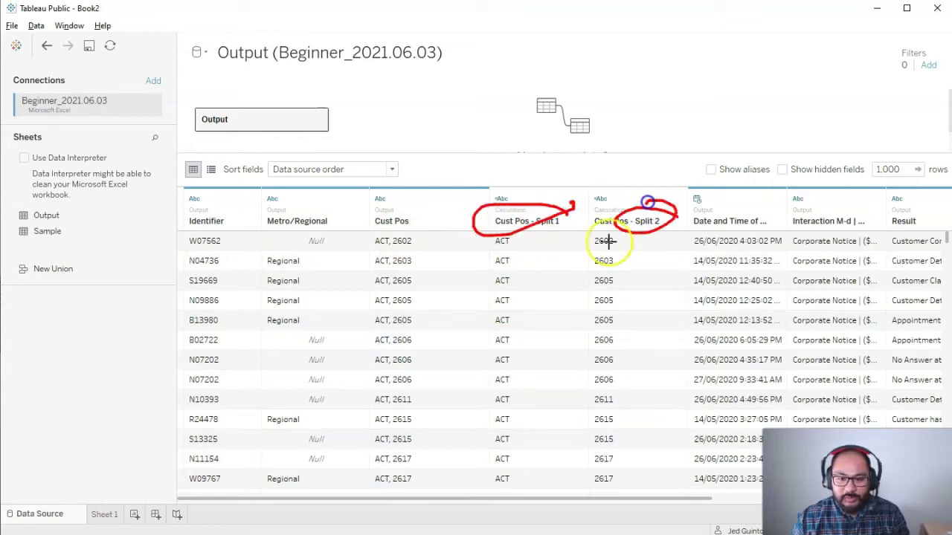
{"action": "mouse_move", "coordinate": [542, 238]}
{"action": "left_mouse_down"}
{"action": "mouse_move", "coordinate": [573, 338]}
{"action": "mouse_move", "coordinate": [584, 446]}
{"action": "mouse_move", "coordinate": [623, 389]}
{"action": "left_mouse_up"}
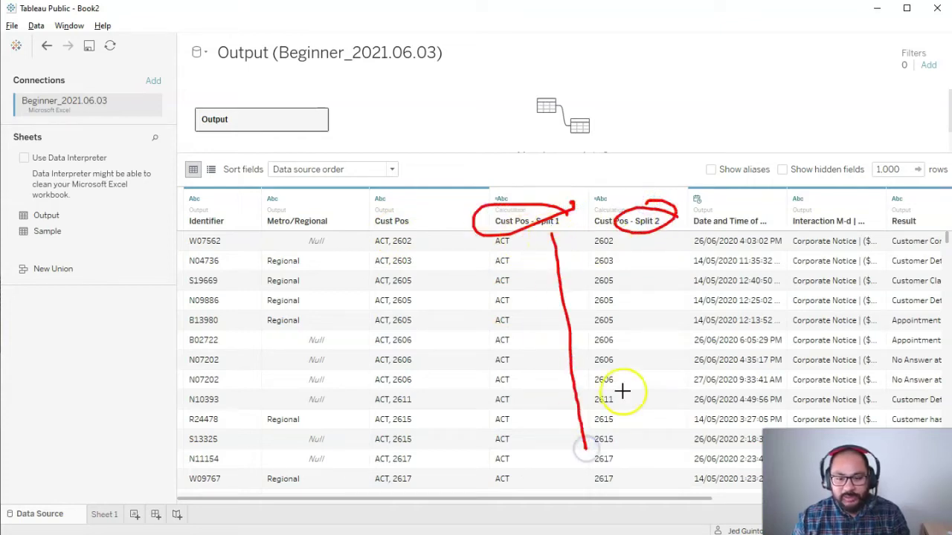
{"action": "key", "text": "Escape"}
{"action": "scroll", "coordinate": [636, 355], "scroll_direction": "down", "scroll_amount": 7}
{"action": "scroll", "coordinate": [638, 350], "scroll_direction": "up", "scroll_amount": 2}
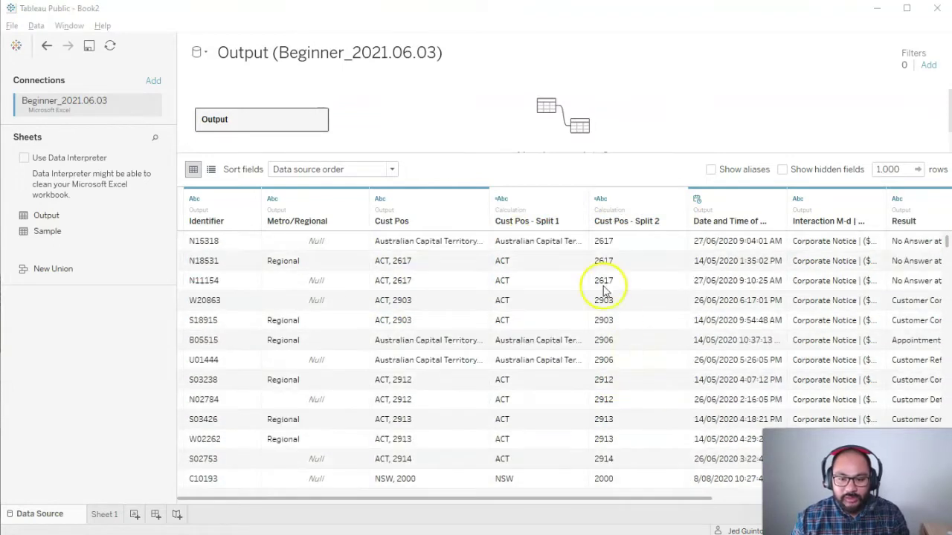
Step: Widen the Cust Pos - Split 1 column and select the original Cust Pos column
{"action": "left_click_drag", "start_coordinate": [586, 221], "coordinate": [620, 221]}
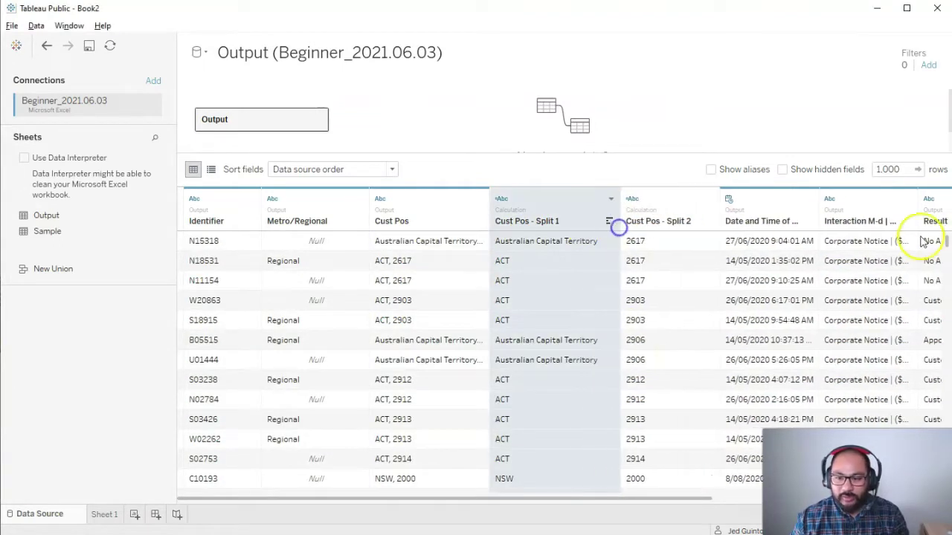
{"action": "left_click_drag", "start_coordinate": [946, 245], "coordinate": [940, 208]}
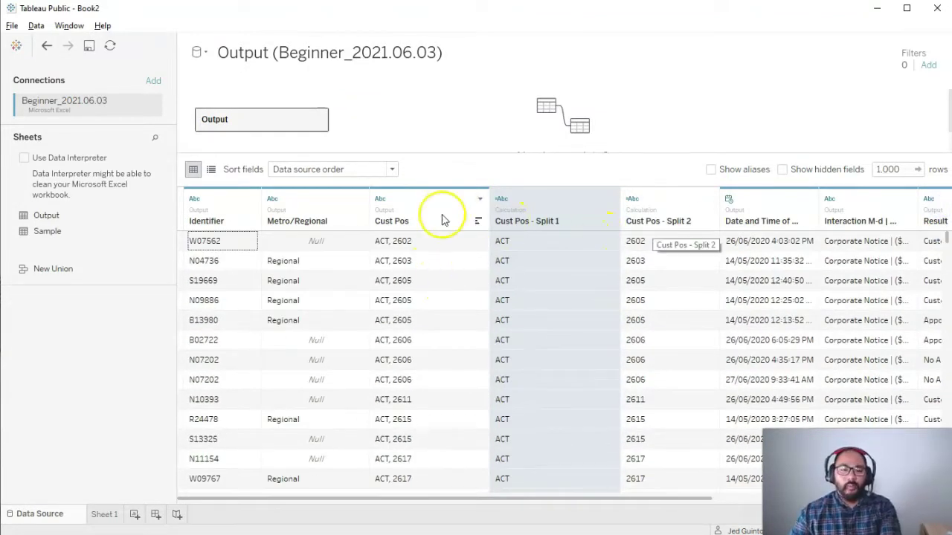
{"action": "left_click", "coordinate": [404, 213]}
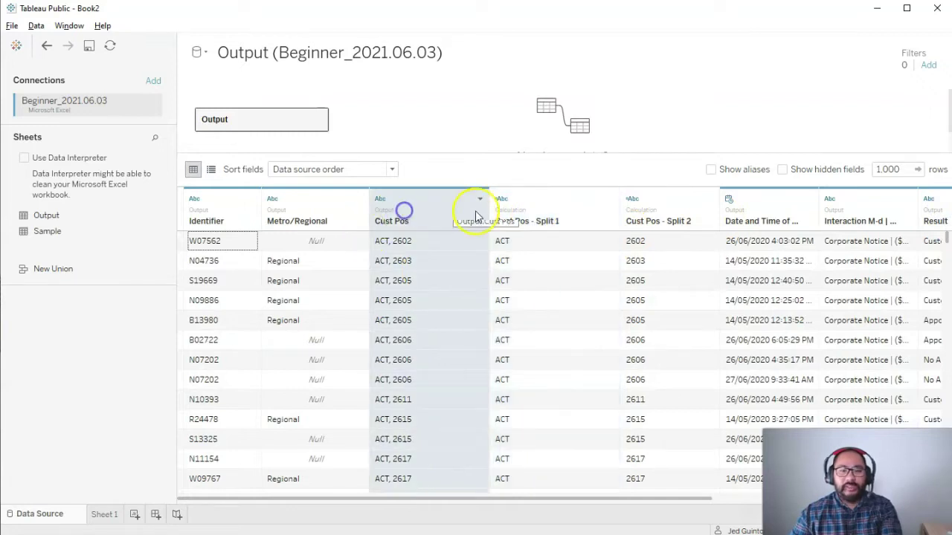
{"action": "right_click", "coordinate": [410, 214]}
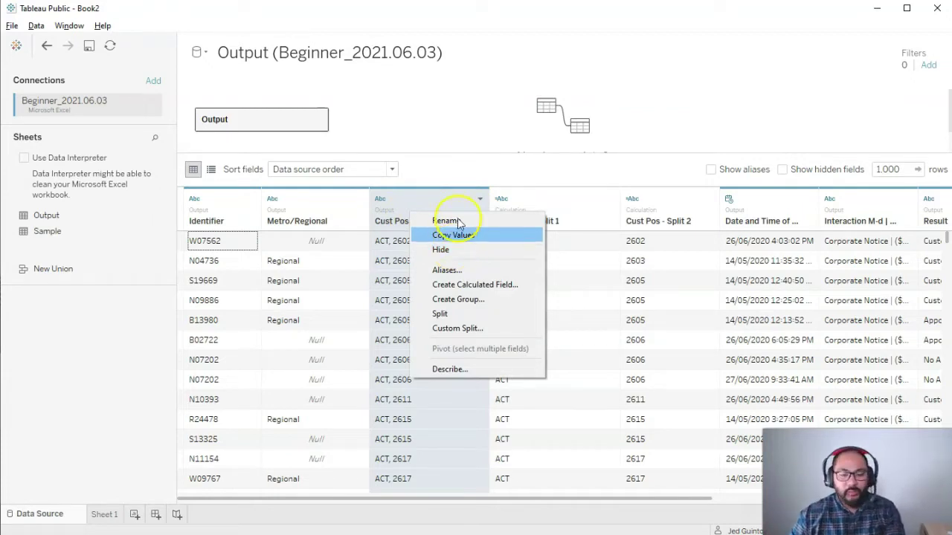
Step: Hide the original Cust Pos column
{"action": "left_click", "coordinate": [477, 254]}
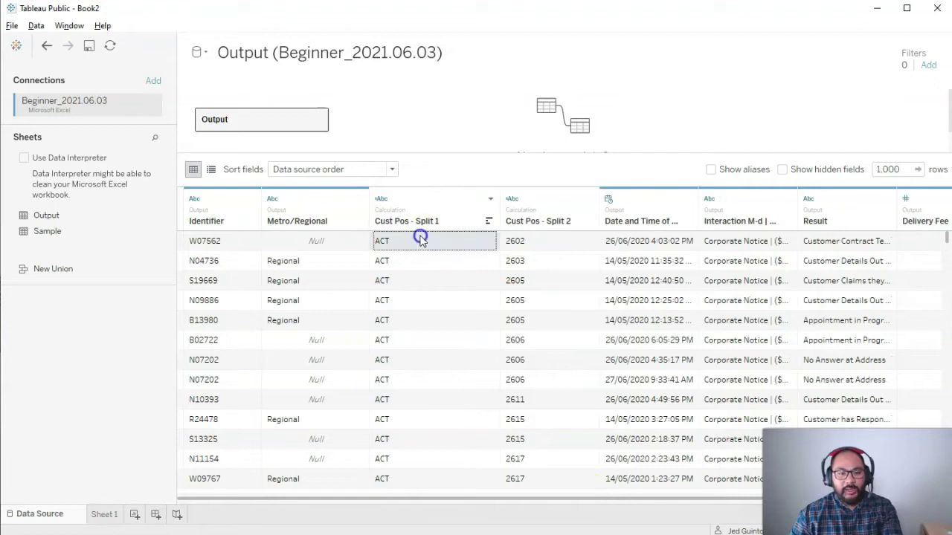
{"action": "left_click_drag", "start_coordinate": [419, 240], "coordinate": [437, 379]}
{"action": "left_click_drag", "start_coordinate": [538, 261], "coordinate": [550, 360]}
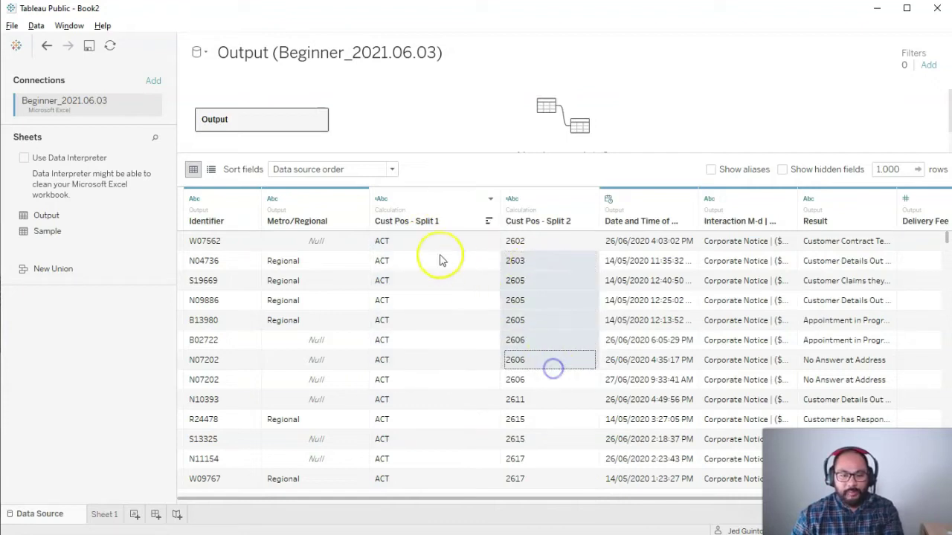
Step: Rename Cust Pos - Split 1 to State and Cust Pos - Split 2 to Postcode
{"action": "left_click", "coordinate": [403, 223]}
{"action": "right_click", "coordinate": [402, 223]}
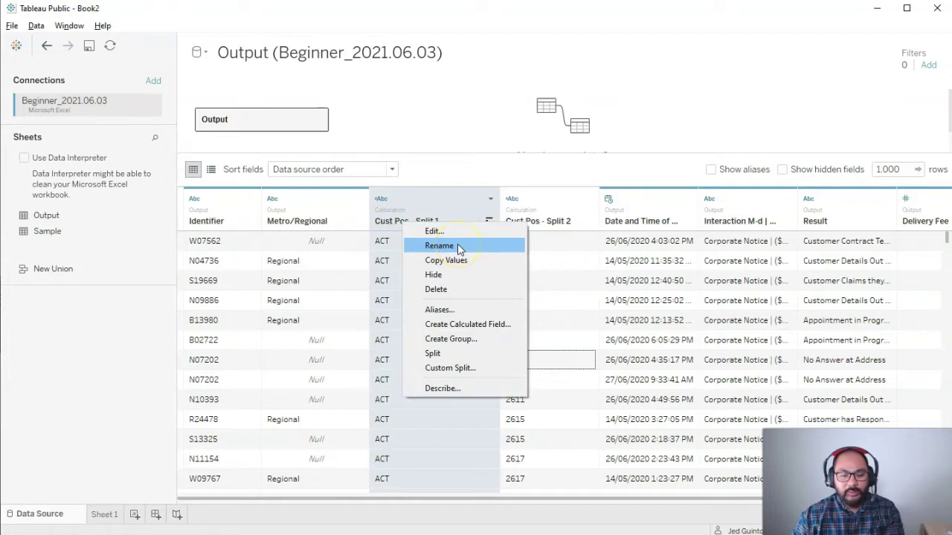
{"action": "left_click", "coordinate": [438, 245]}
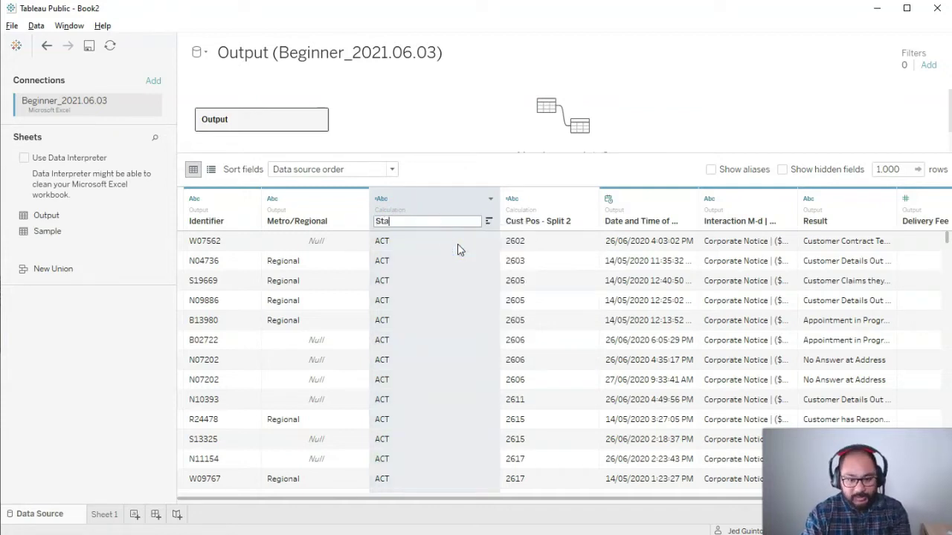
{"action": "key", "text": "Return"}
{"action": "double_click", "coordinate": [524, 221]}
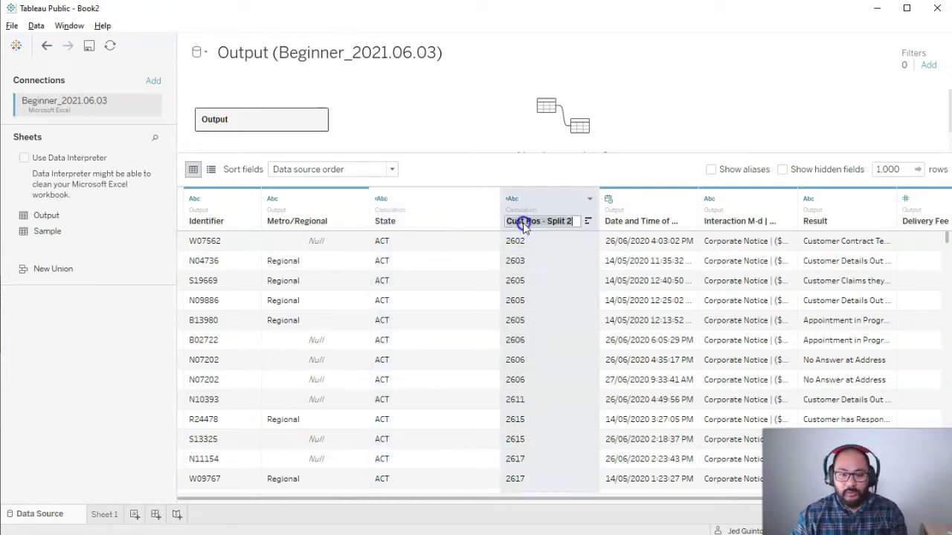
{"action": "type", "text": "Postcode"}
{"action": "key", "text": "Return"}
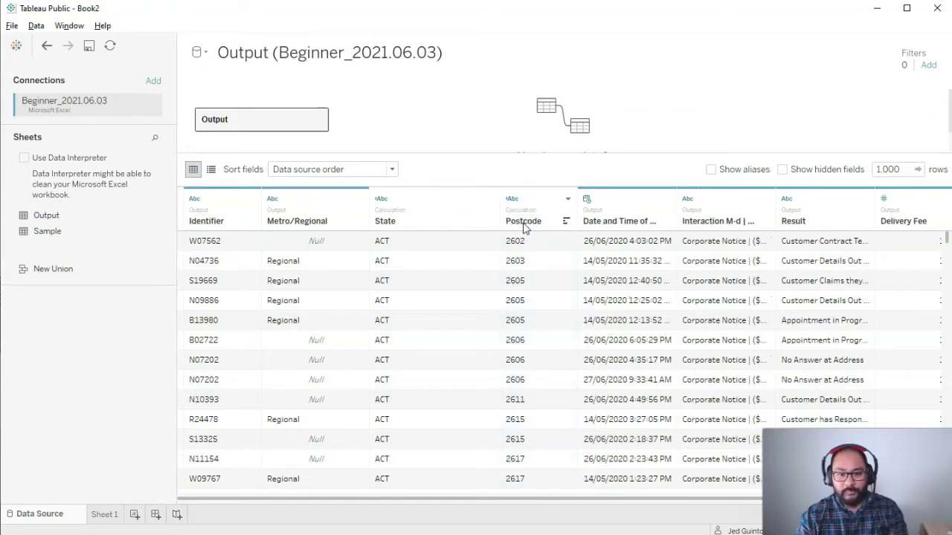
Step: Inspect State values such as New South Wales in the grid
{"action": "left_click", "coordinate": [942, 221]}
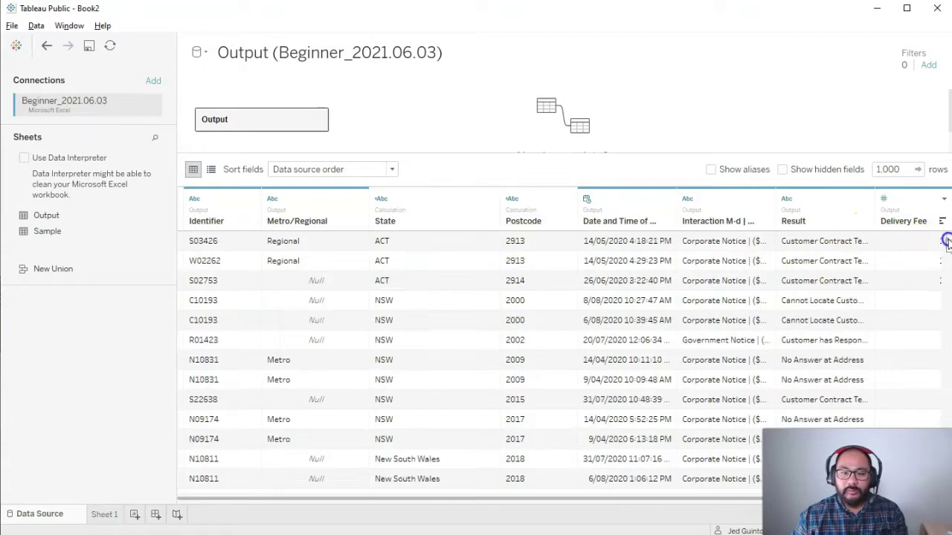
{"action": "left_click", "coordinate": [404, 261]}
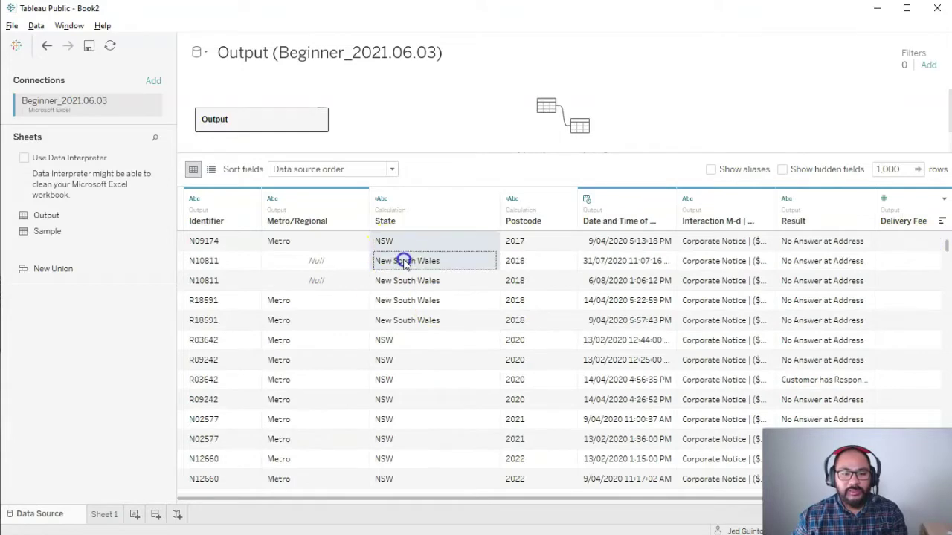
{"action": "scroll", "coordinate": [406, 299], "scroll_direction": "up", "scroll_amount": 1}
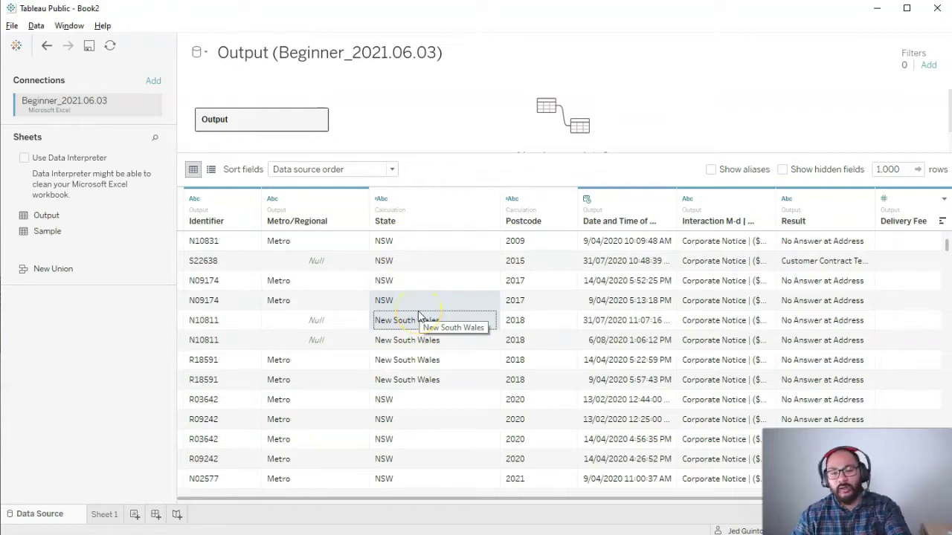
Step: Give Postcode the ZIP Code/Postcode geographic role, then go to Sheet 1
{"action": "left_click", "coordinate": [521, 214]}
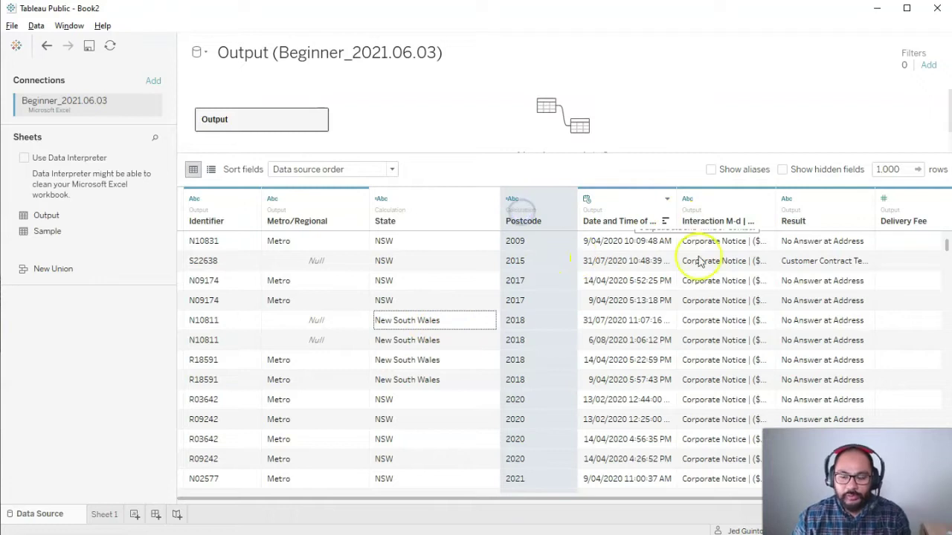
{"action": "mouse_move", "coordinate": [946, 249]}
{"action": "left_mouse_down"}
{"action": "mouse_move", "coordinate": [947, 237]}
{"action": "mouse_move", "coordinate": [941, 336]}
{"action": "mouse_move", "coordinate": [947, 236]}
{"action": "left_mouse_up"}
{"action": "left_click", "coordinate": [513, 197]}
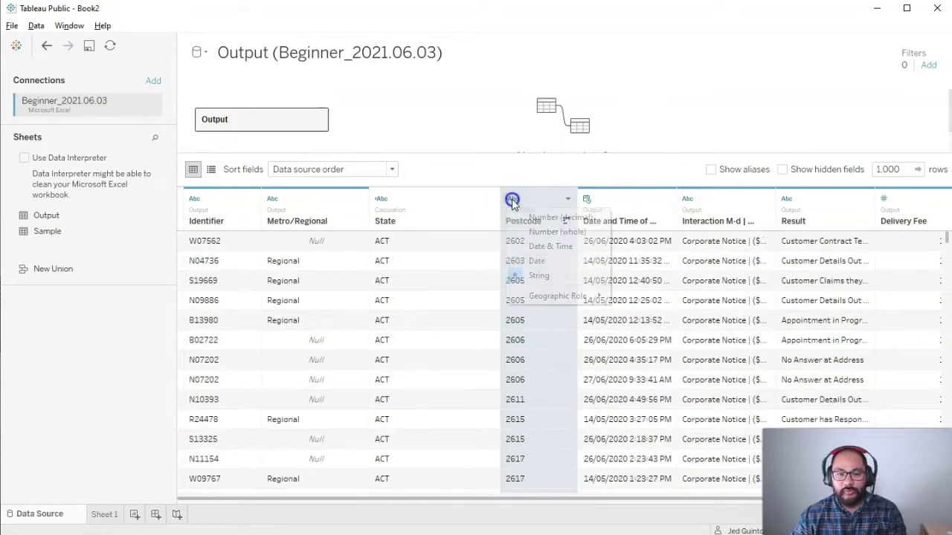
{"action": "left_click", "coordinate": [585, 296]}
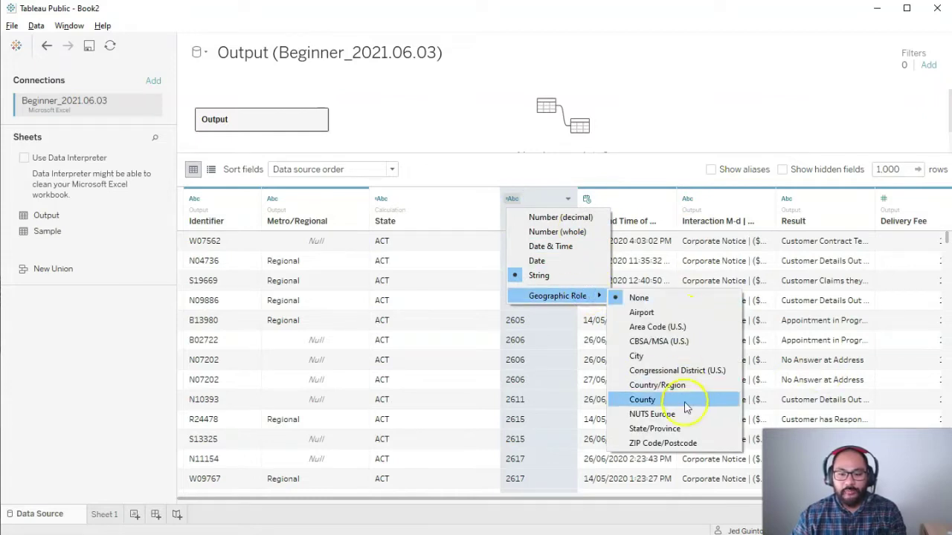
{"action": "left_click", "coordinate": [687, 444]}
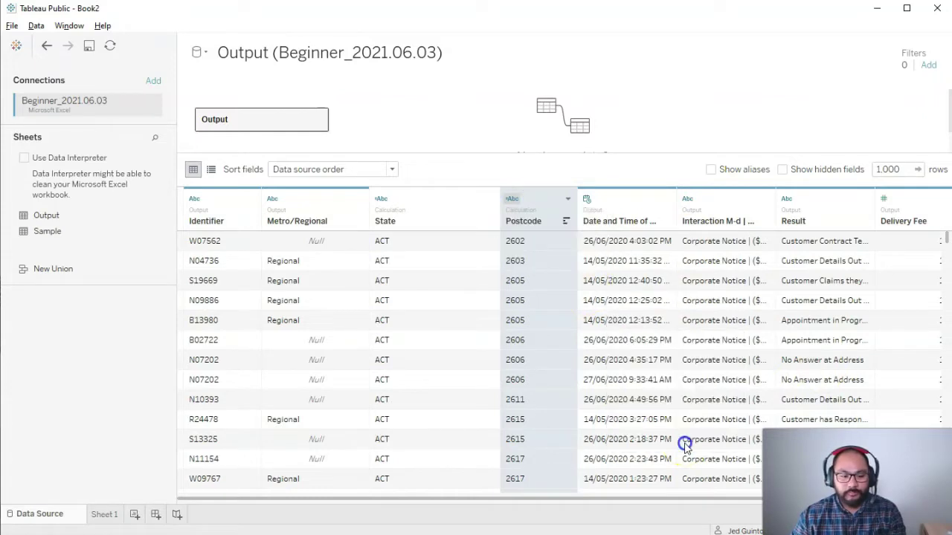
{"action": "left_click", "coordinate": [119, 514]}
Step: Clear Sheet 1 and plot the postcodes on a map of Australia
{"action": "left_click", "coordinate": [186, 45]}
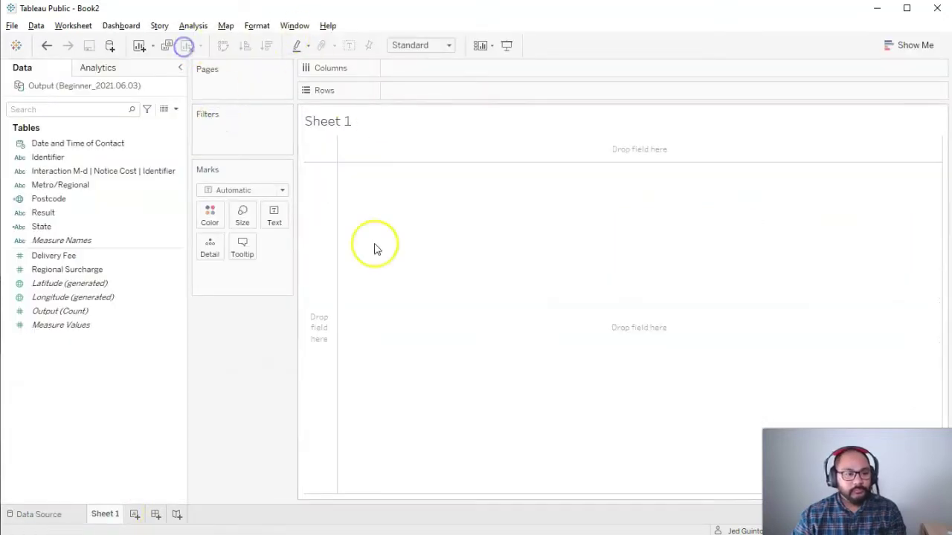
{"action": "left_click", "coordinate": [46, 200]}
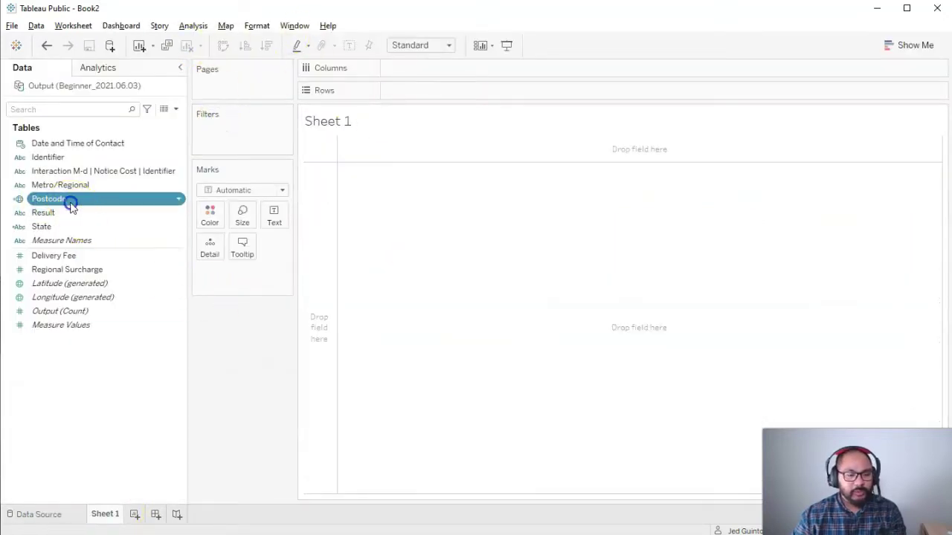
{"action": "double_click", "coordinate": [70, 202]}
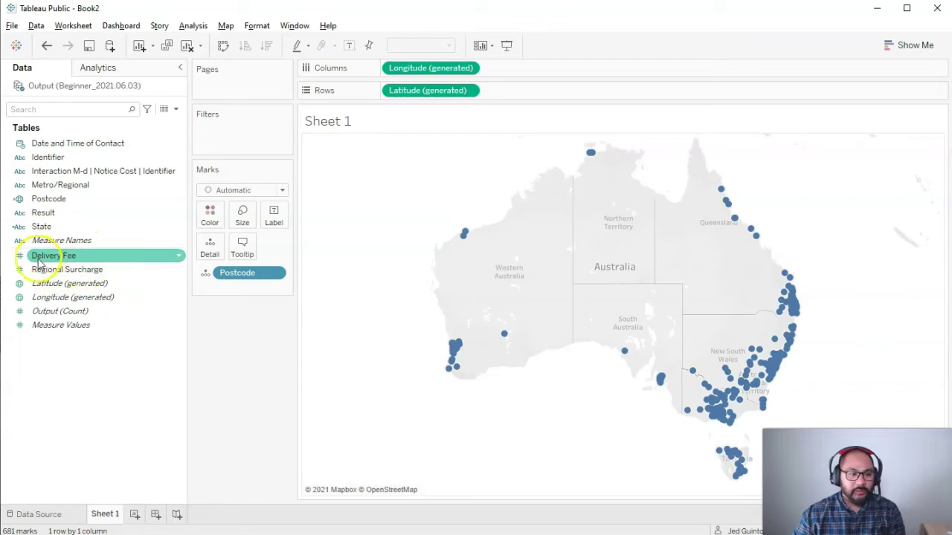
Step: Size and colour the map marks by Delivery Fee, enlarging the marks
{"action": "left_click_drag", "start_coordinate": [39, 264], "coordinate": [242, 216]}
{"action": "left_click", "coordinate": [246, 214]}
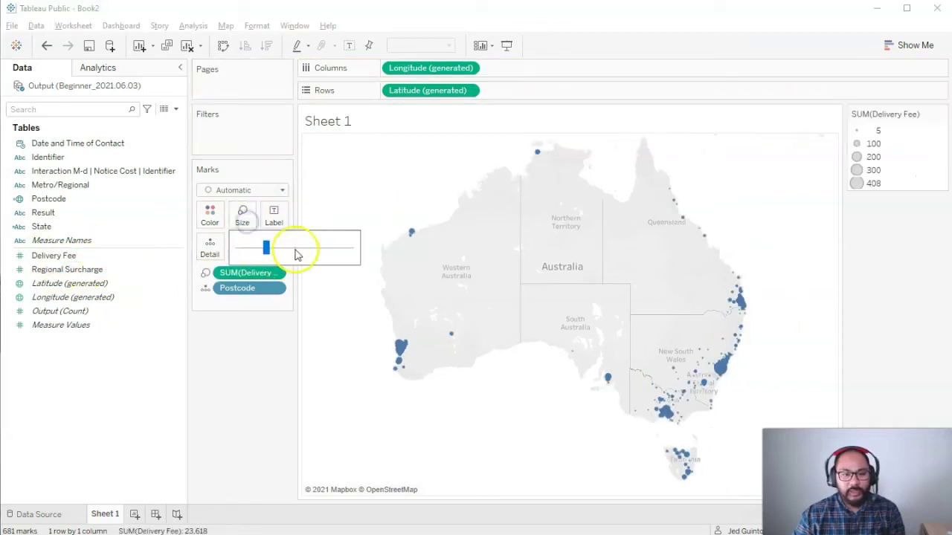
{"action": "left_click", "coordinate": [295, 255]}
{"action": "left_click_drag", "start_coordinate": [256, 274], "coordinate": [209, 217]}
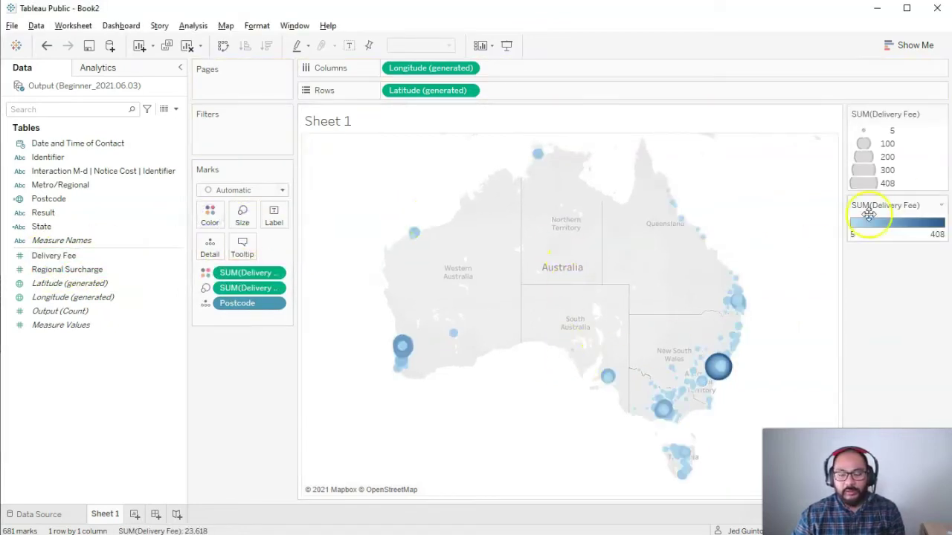
Step: Recolour Delivery Fee with the reversed Red-Black Diverging palette, then undo it
{"action": "double_click", "coordinate": [919, 220]}
{"action": "left_click", "coordinate": [543, 221]}
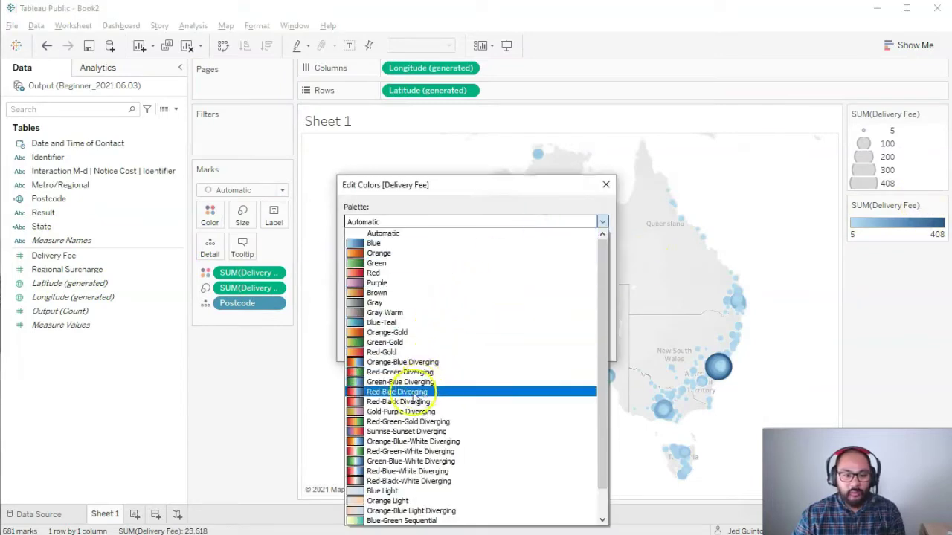
{"action": "left_click", "coordinate": [414, 402]}
{"action": "left_click", "coordinate": [375, 291]}
{"action": "left_click", "coordinate": [461, 346]}
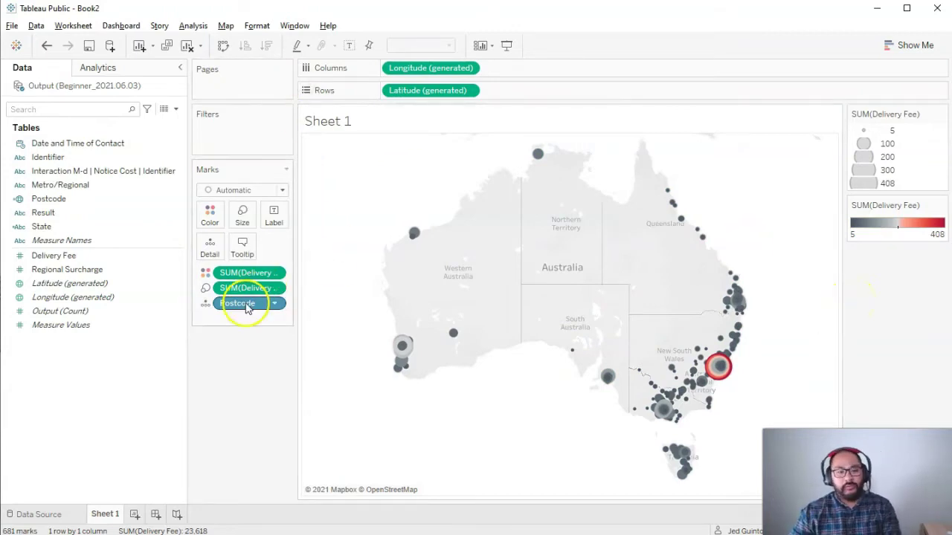
{"action": "mouse_move", "coordinate": [240, 304]}
{"action": "left_mouse_down"}
{"action": "mouse_move", "coordinate": [253, 309]}
{"action": "mouse_move", "coordinate": [245, 311]}
{"action": "left_mouse_up"}
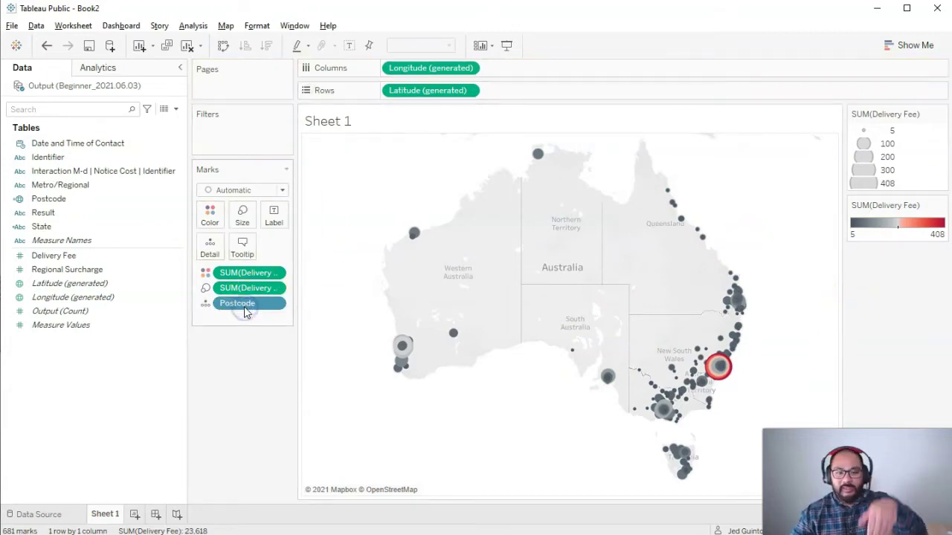
{"action": "left_click", "coordinate": [236, 293]}
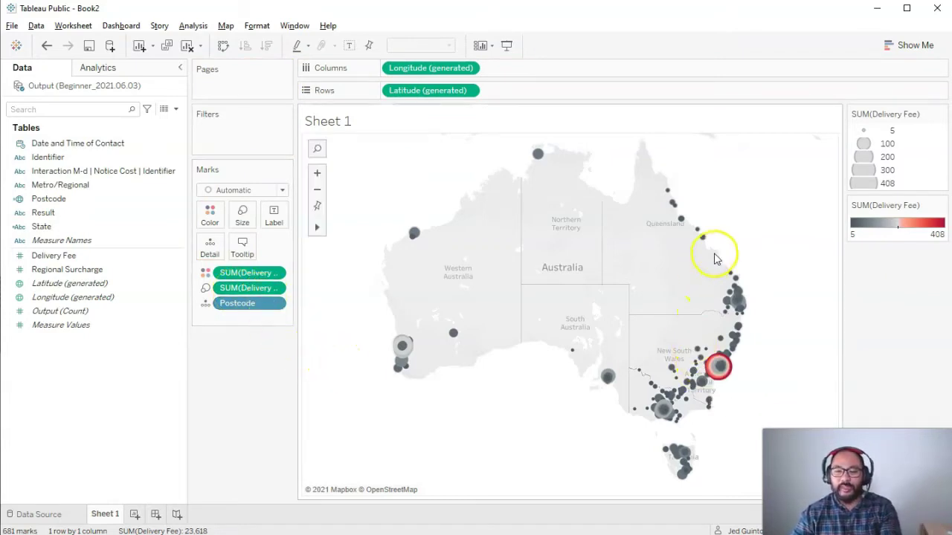
{"action": "mouse_move", "coordinate": [712, 357]}
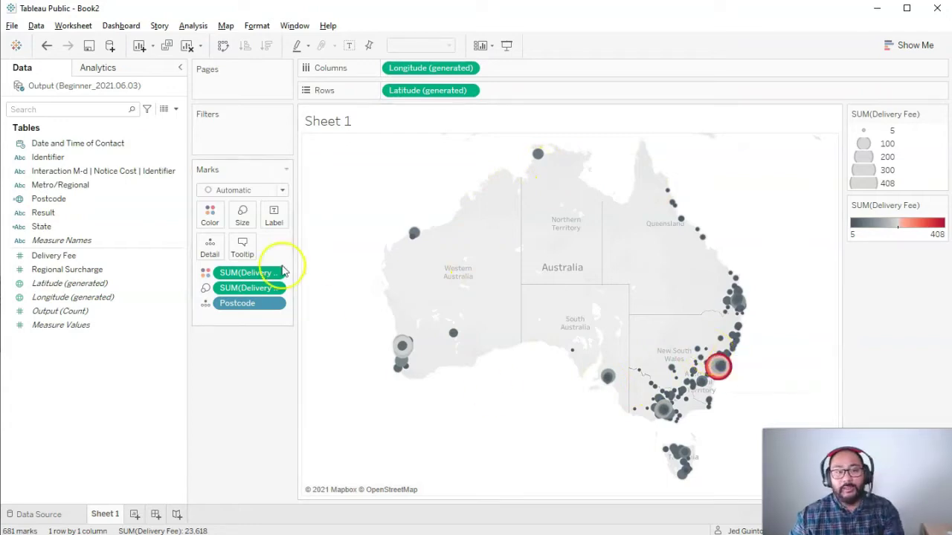
{"action": "left_click", "coordinate": [45, 46]}
Step: Undo the size encoding, map and Metro/Regional table back to the Data Source page
{"action": "left_click", "coordinate": [45, 46]}
{"action": "left_click", "coordinate": [44, 46]}
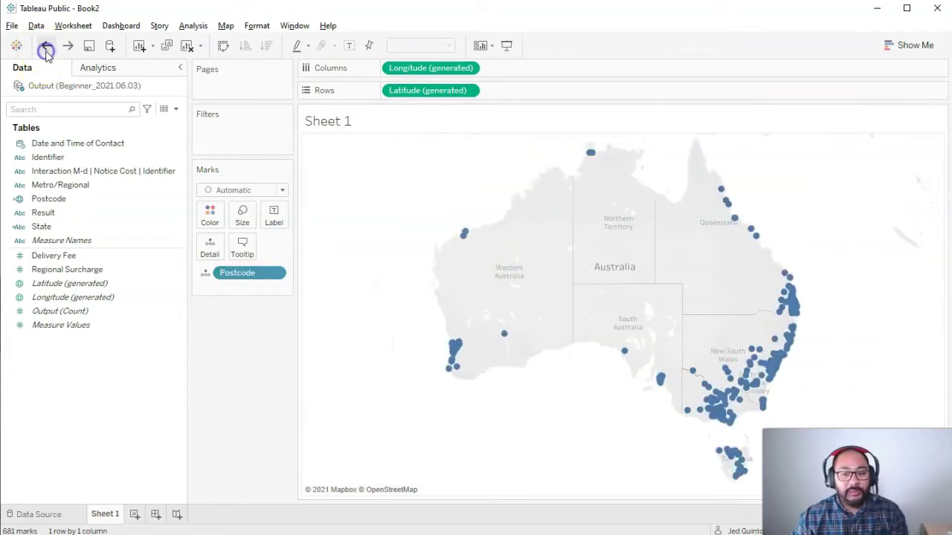
{"action": "left_click", "coordinate": [45, 47]}
{"action": "left_click", "coordinate": [45, 47]}
{"action": "left_click", "coordinate": [45, 47]}
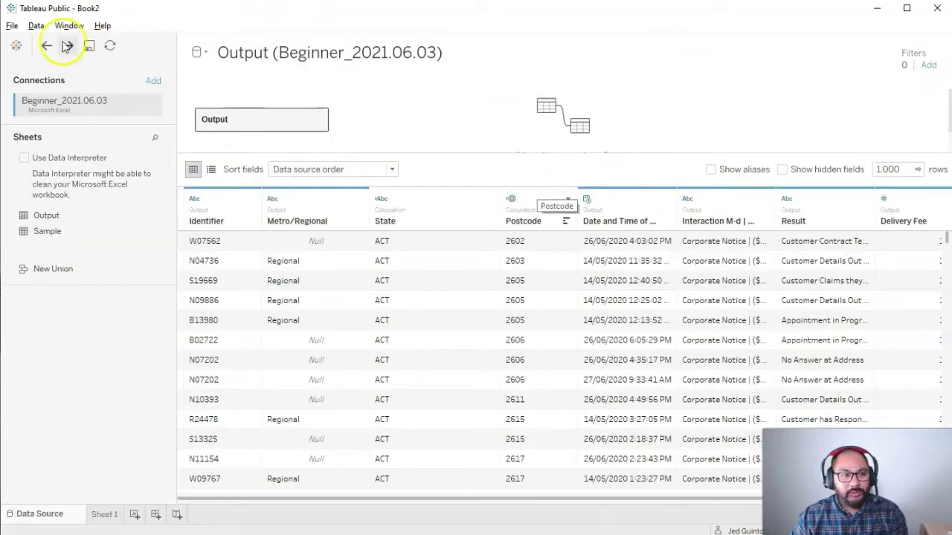
{"action": "left_click", "coordinate": [48, 45]}
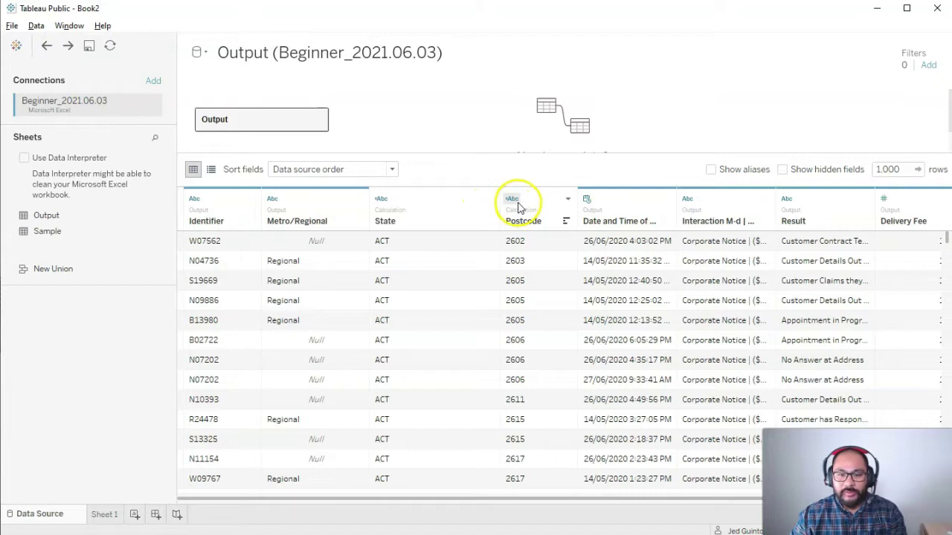
Step: Widen the Date and Time of Contact column
{"action": "left_click_drag", "start_coordinate": [383, 503], "coordinate": [425, 501]}
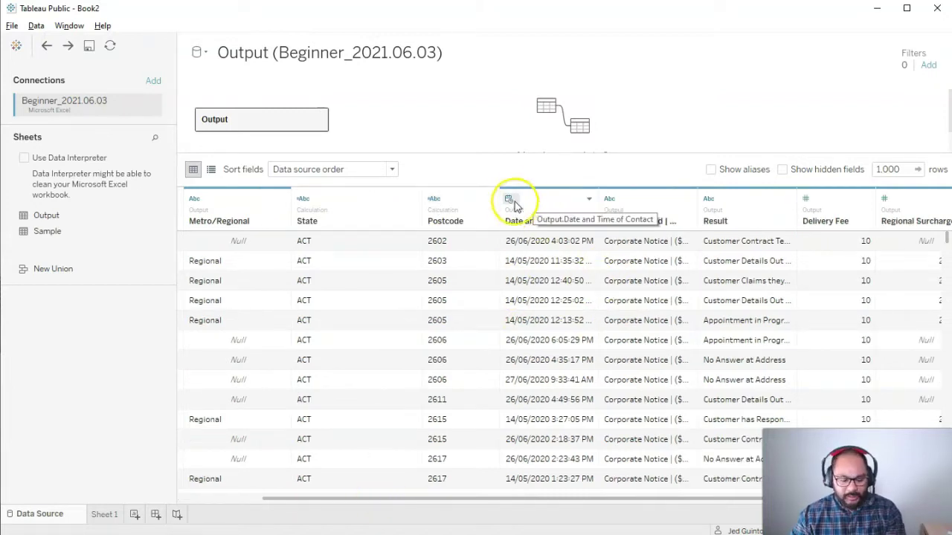
{"action": "mouse_move", "coordinate": [518, 198]}
{"action": "left_mouse_down"}
{"action": "mouse_move", "coordinate": [498, 210]}
{"action": "mouse_move", "coordinate": [521, 196]}
{"action": "mouse_move", "coordinate": [495, 195]}
{"action": "mouse_move", "coordinate": [514, 197]}
{"action": "left_mouse_up"}
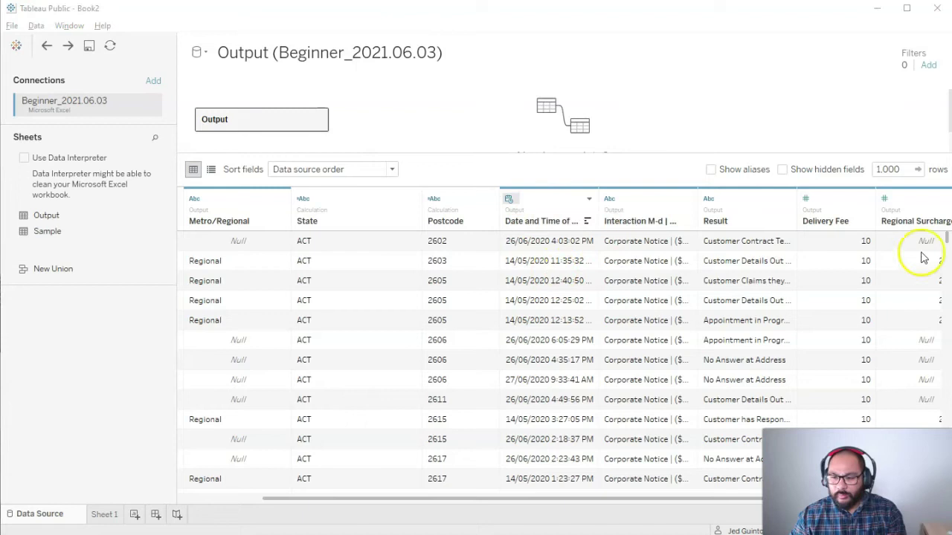
{"action": "left_click_drag", "start_coordinate": [946, 244], "coordinate": [946, 258]}
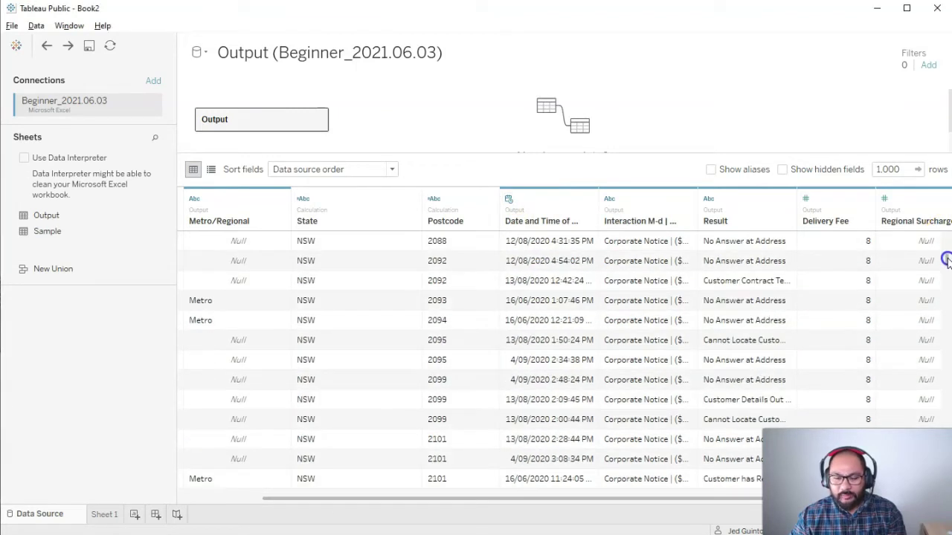
{"action": "mouse_move", "coordinate": [600, 208]}
{"action": "left_mouse_down"}
{"action": "mouse_move", "coordinate": [622, 206]}
{"action": "mouse_move", "coordinate": [614, 208]}
{"action": "left_mouse_up"}
{"action": "left_click_drag", "start_coordinate": [941, 259], "coordinate": [884, 185]}
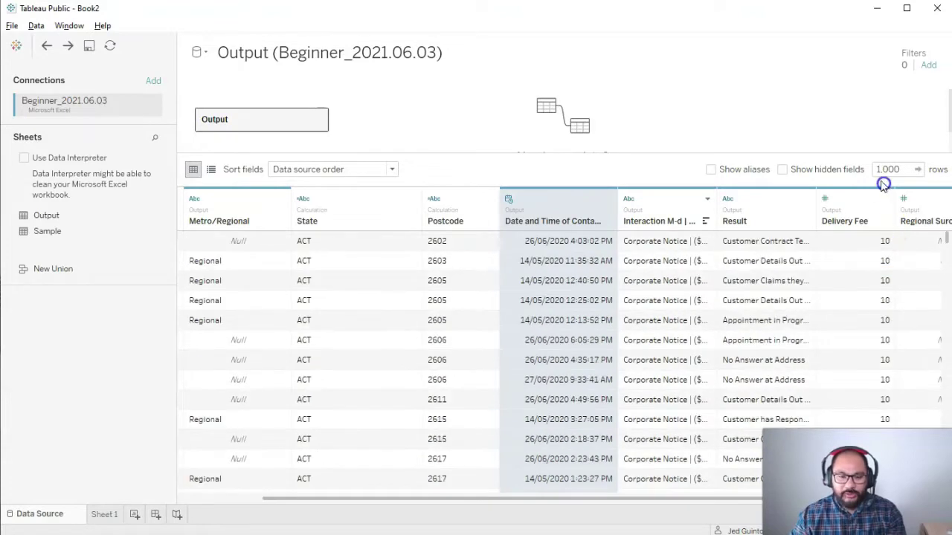
Step: Inspect contact dates such as 26/06/2020 2:23:43 PM and widen the Interaction column
{"action": "left_click", "coordinate": [559, 242]}
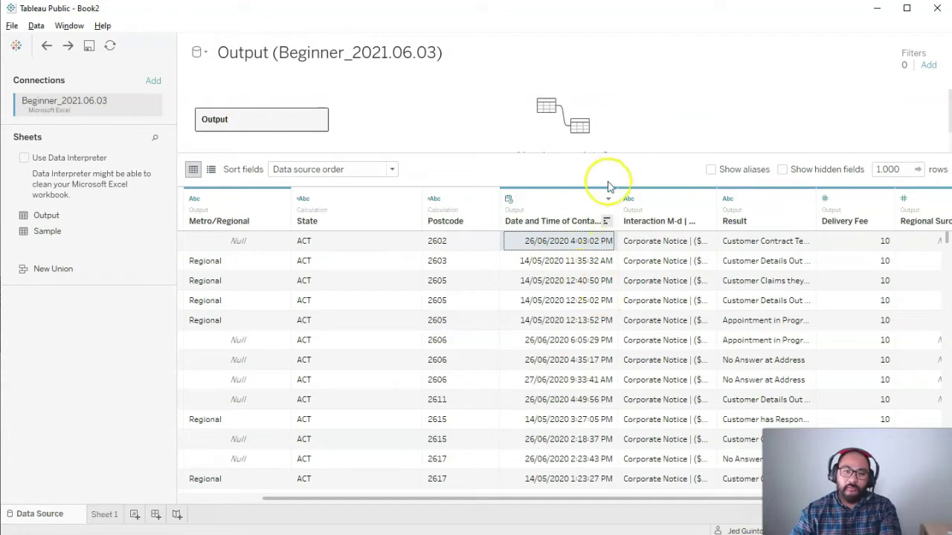
{"action": "left_click", "coordinate": [554, 263]}
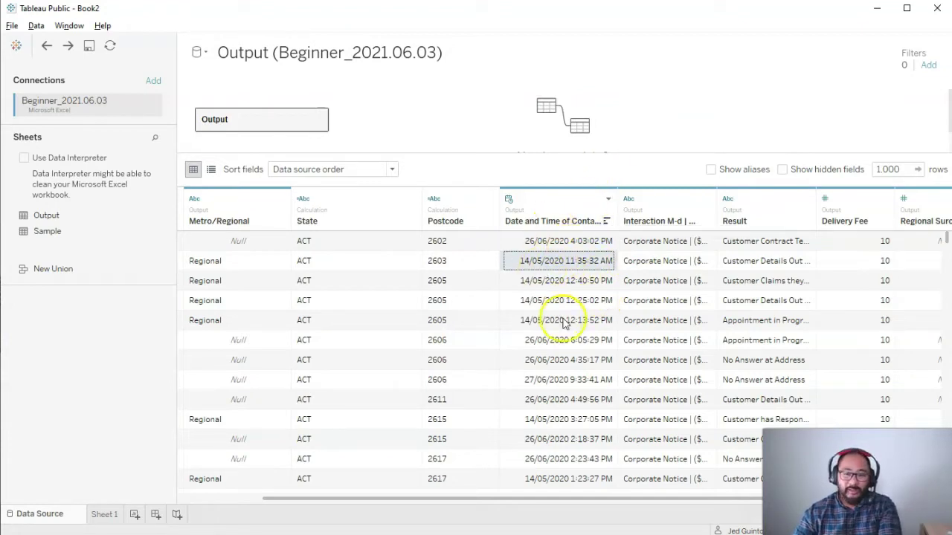
{"action": "left_click", "coordinate": [597, 298]}
{"action": "left_click", "coordinate": [558, 419]}
{"action": "left_click", "coordinate": [562, 458]}
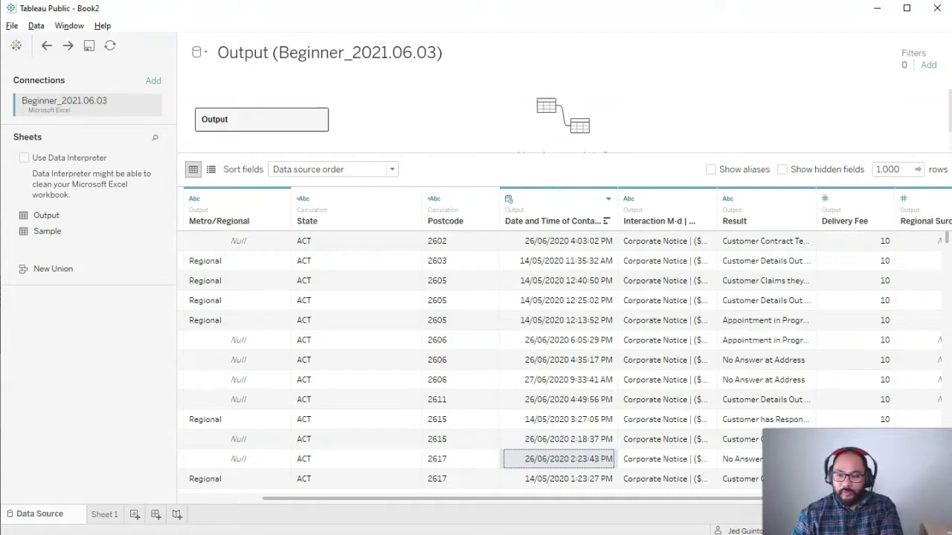
{"action": "mouse_move", "coordinate": [944, 236]}
{"action": "left_mouse_down"}
{"action": "mouse_move", "coordinate": [946, 335]}
{"action": "mouse_move", "coordinate": [937, 229]}
{"action": "left_mouse_up"}
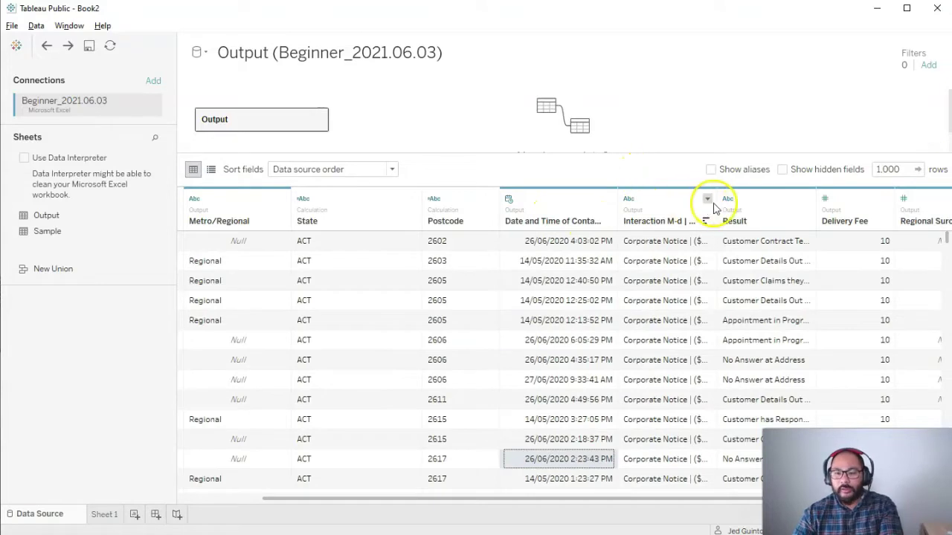
{"action": "left_click_drag", "start_coordinate": [717, 205], "coordinate": [784, 219]}
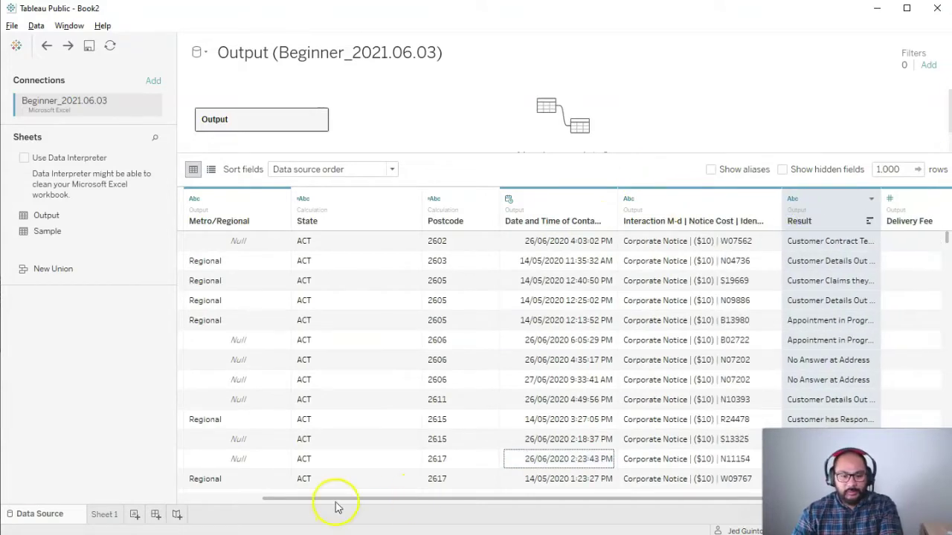
Step: Select the first nine Interaction values and widen the Interaction column further
{"action": "left_click_drag", "start_coordinate": [336, 499], "coordinate": [653, 501]}
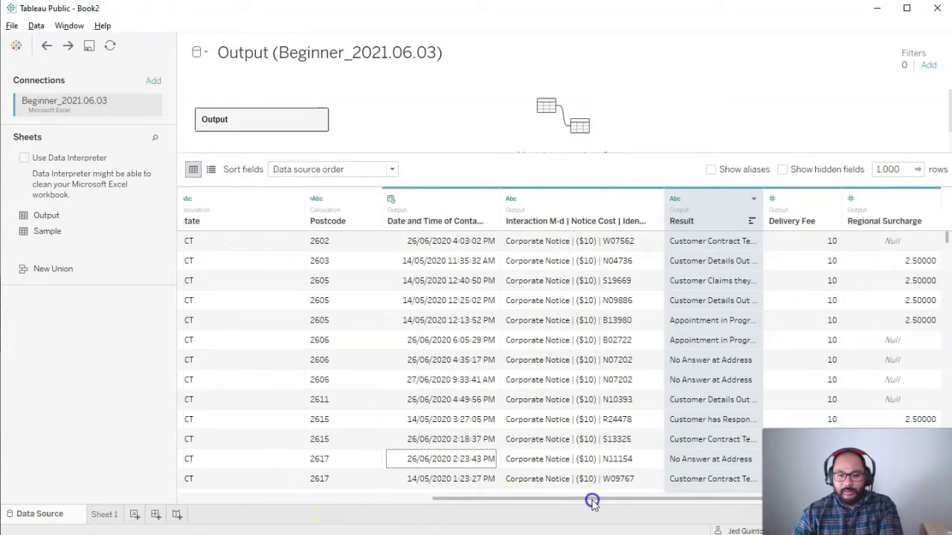
{"action": "left_click", "coordinate": [589, 245]}
{"action": "left_click_drag", "start_coordinate": [589, 247], "coordinate": [593, 399]}
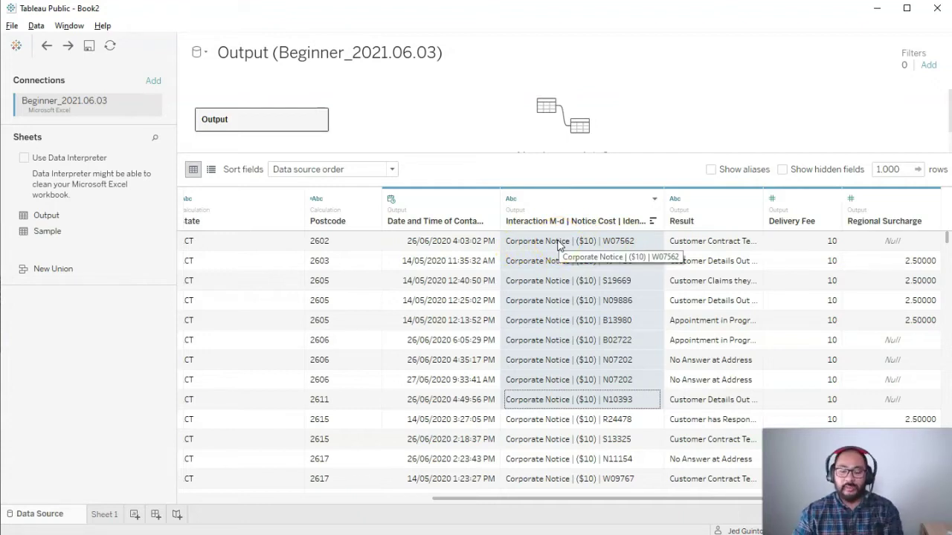
{"action": "left_click_drag", "start_coordinate": [663, 205], "coordinate": [693, 206]}
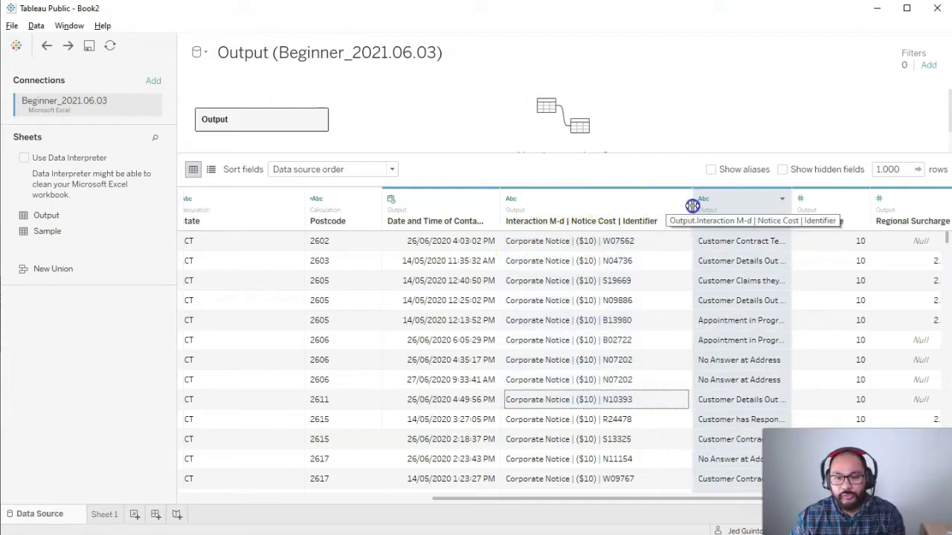
Step: Start a Custom Split on Interaction with '|' as the separator
{"action": "right_click", "coordinate": [563, 201]}
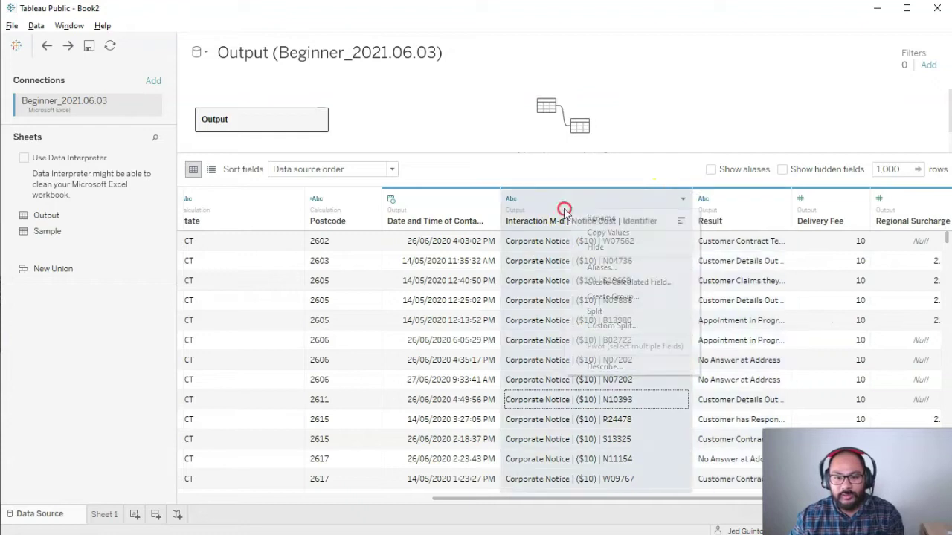
{"action": "left_click", "coordinate": [628, 328]}
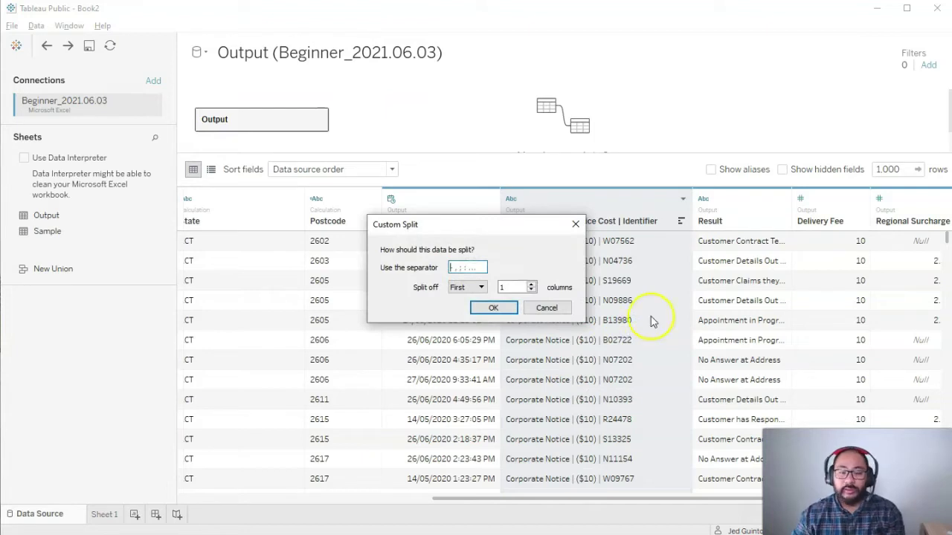
{"action": "left_click_drag", "start_coordinate": [507, 226], "coordinate": [408, 225]}
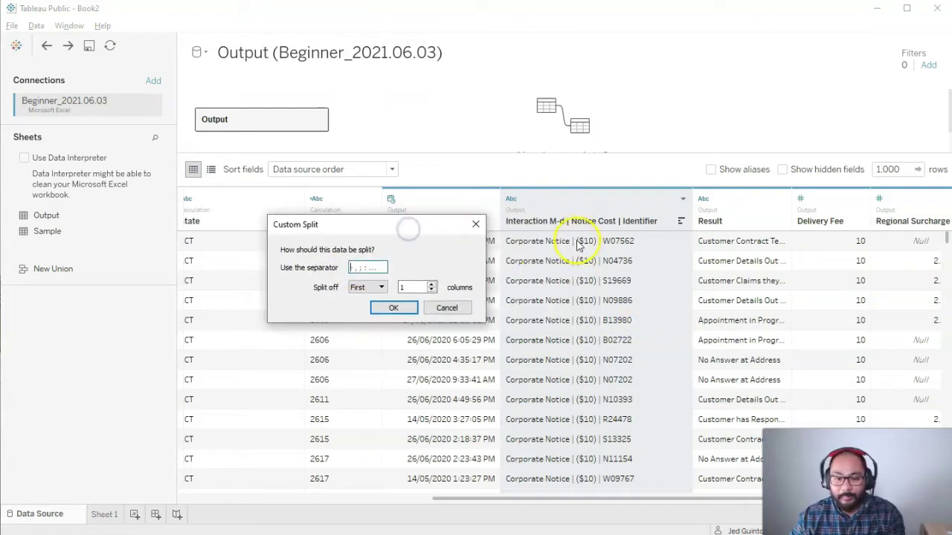
{"action": "left_click", "coordinate": [358, 265]}
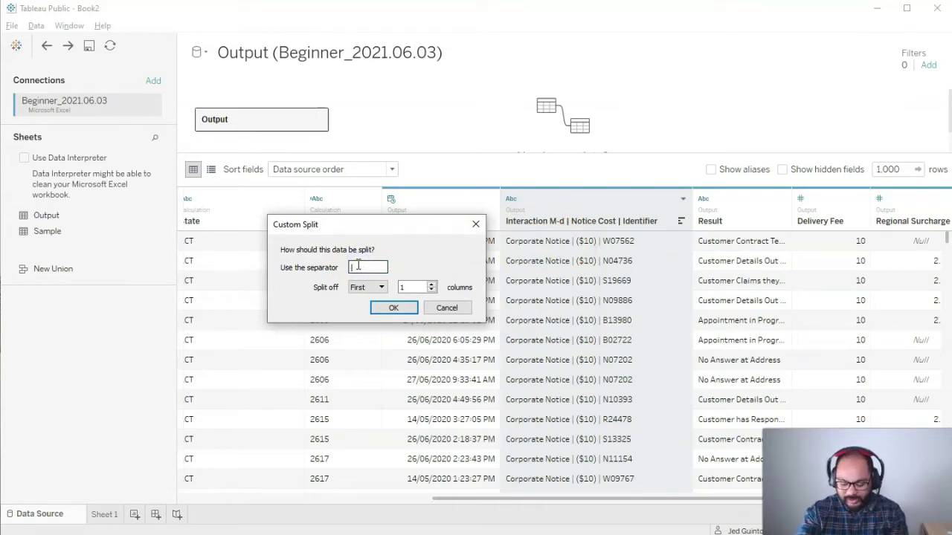
{"action": "left_click", "coordinate": [379, 264]}
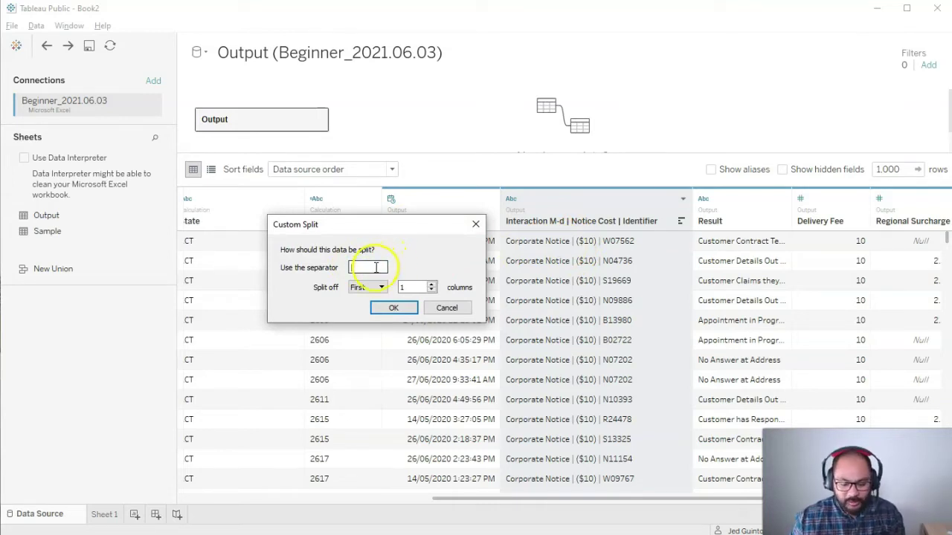
{"action": "left_click", "coordinate": [380, 288]}
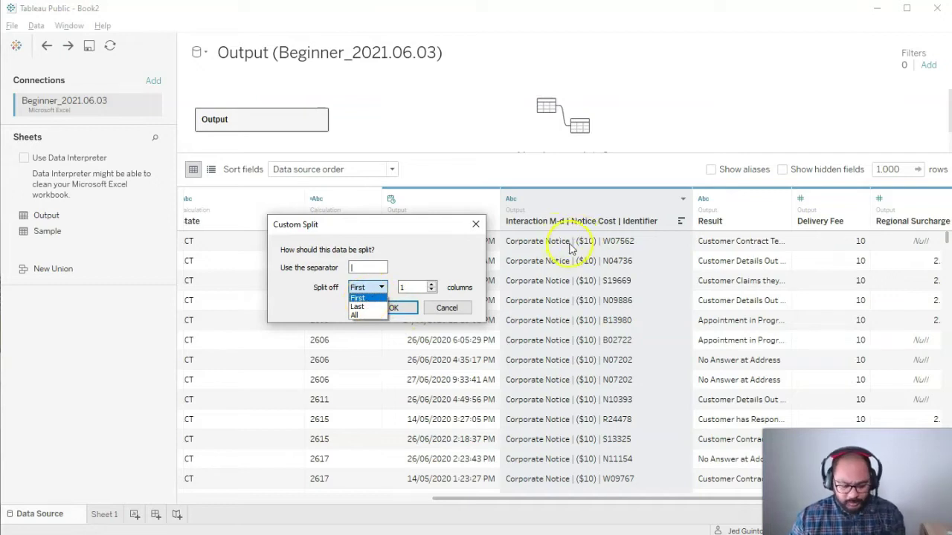
{"action": "mouse_move", "coordinate": [584, 220]}
{"action": "left_mouse_down"}
{"action": "mouse_move", "coordinate": [530, 222]}
{"action": "mouse_move", "coordinate": [502, 237]}
{"action": "mouse_move", "coordinate": [596, 236]}
{"action": "left_mouse_up"}
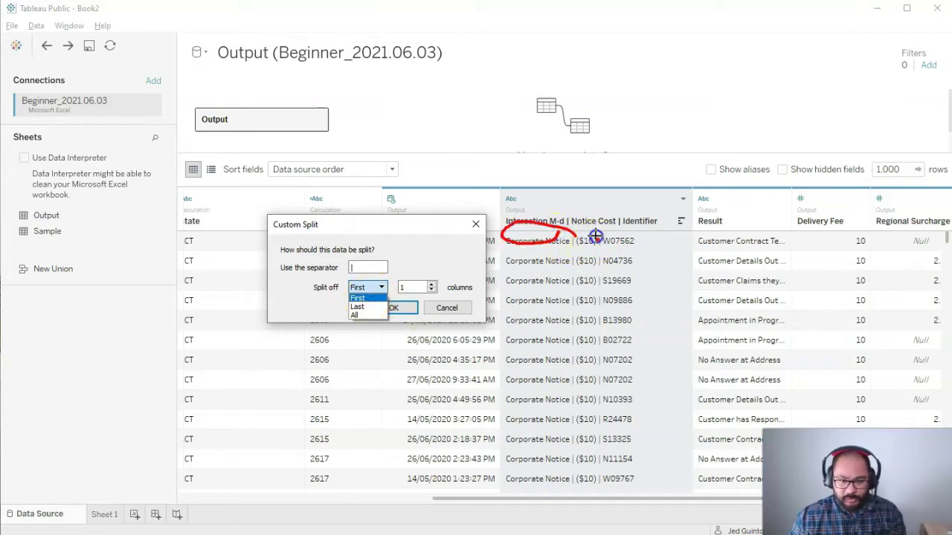
{"action": "key", "text": "Escape"}
Step: Set the custom split to split off All columns and apply it
{"action": "left_click", "coordinate": [368, 287]}
{"action": "left_click", "coordinate": [358, 297]}
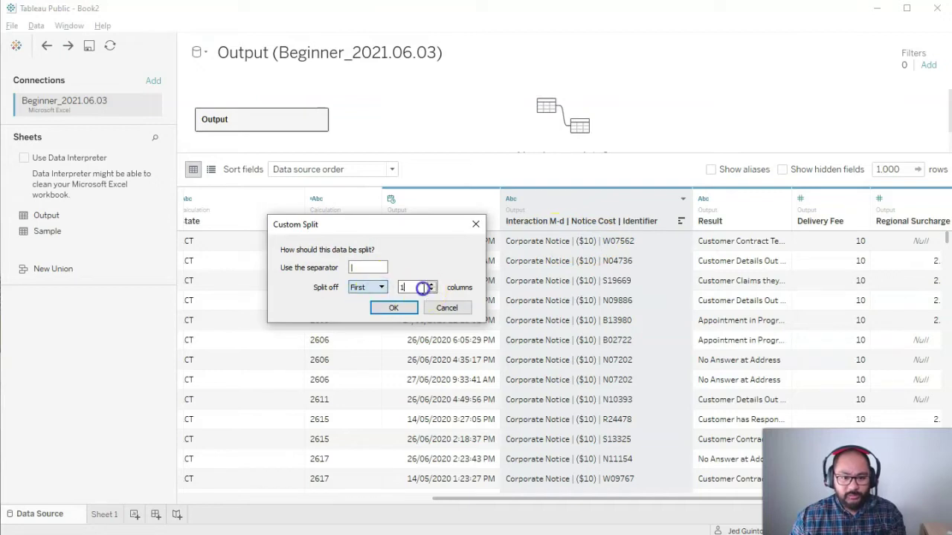
{"action": "type", "text": "2"}
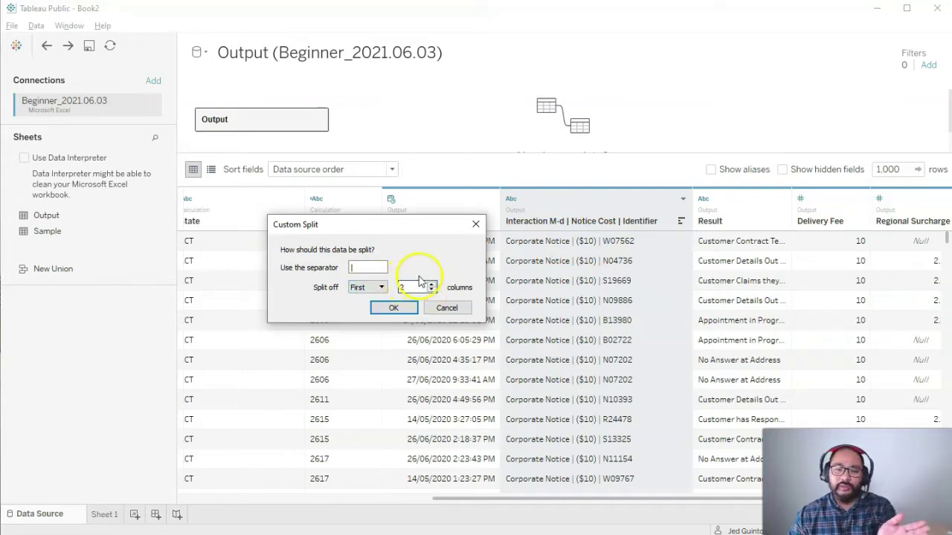
{"action": "left_click", "coordinate": [375, 287]}
{"action": "left_click", "coordinate": [365, 315]}
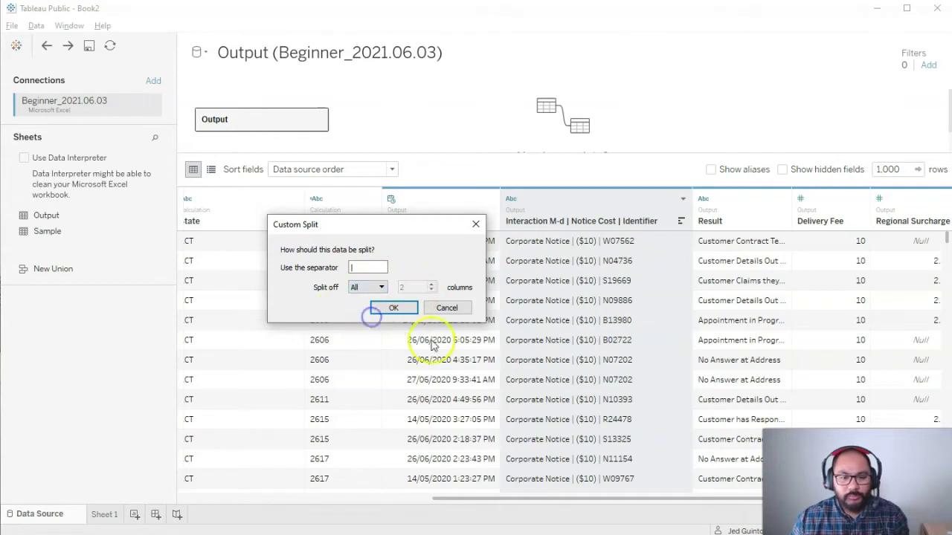
{"action": "left_click", "coordinate": [411, 308]}
{"action": "left_click", "coordinate": [624, 213]}
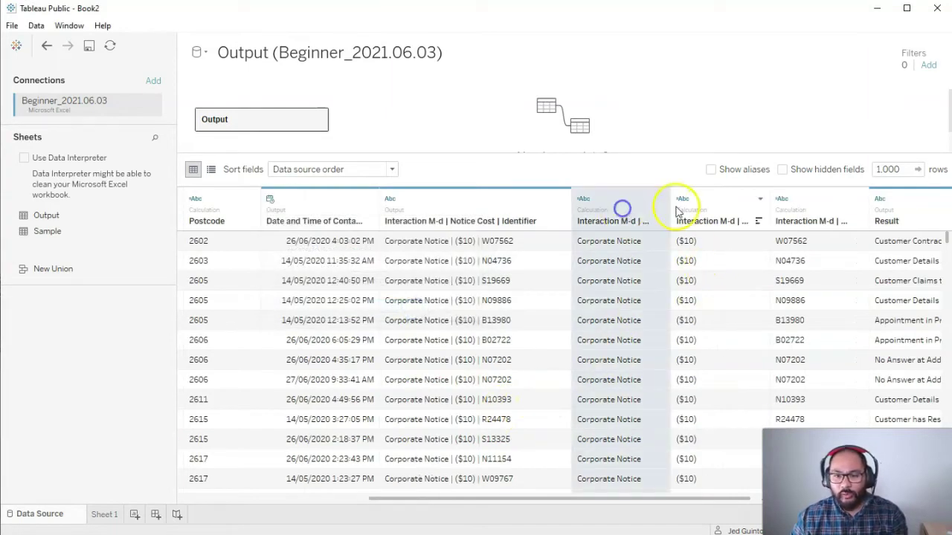
{"action": "left_click", "coordinate": [686, 210], "text": "ctrl"}
{"action": "left_click", "coordinate": [775, 213], "text": "ctrl"}
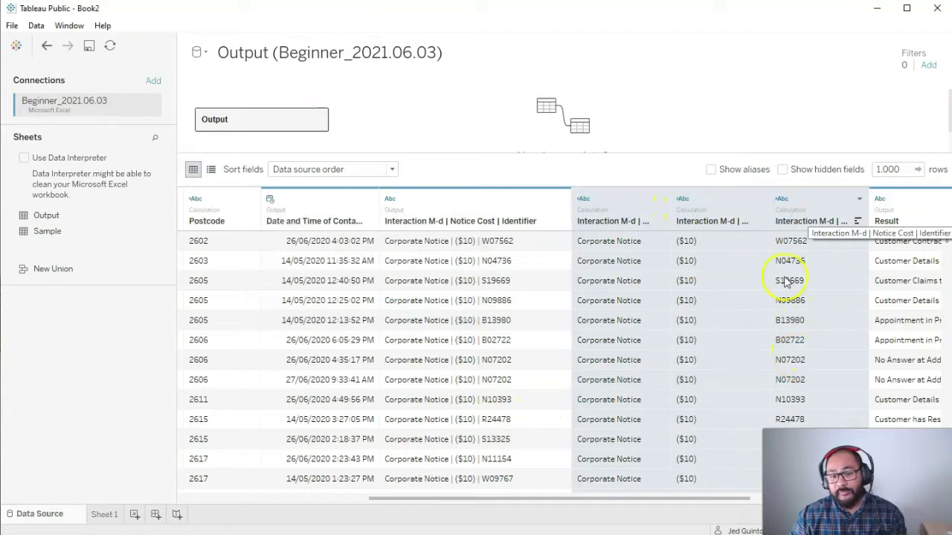
{"action": "left_click", "coordinate": [800, 216]}
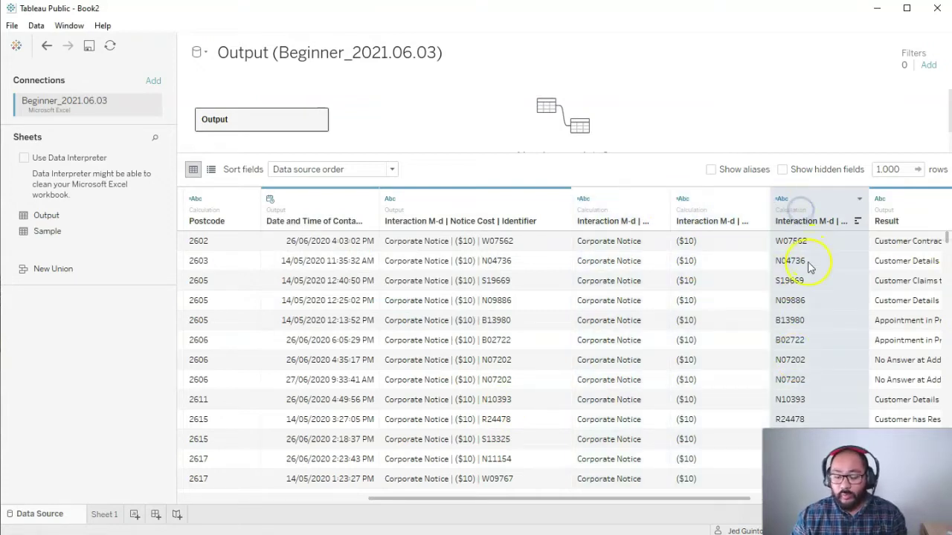
{"action": "left_click_drag", "start_coordinate": [554, 500], "coordinate": [343, 502]}
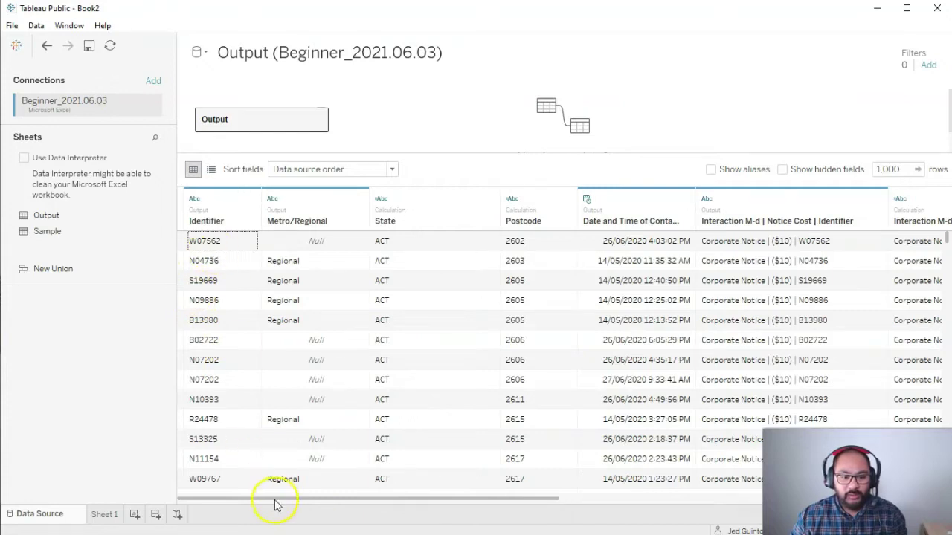
{"action": "left_click_drag", "start_coordinate": [276, 500], "coordinate": [525, 500]}
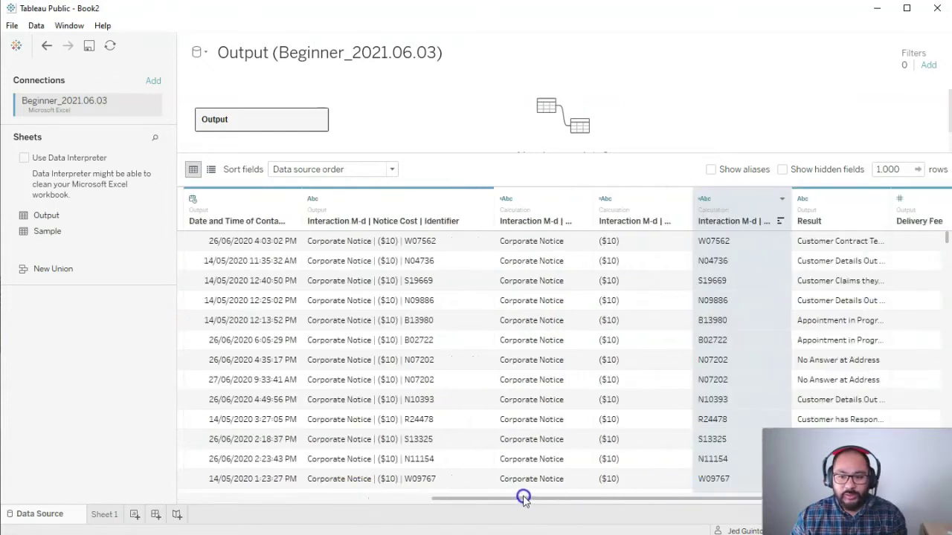
Step: Clear Sheet 1 and widen the Data pane to show full field names
{"action": "left_click", "coordinate": [119, 512]}
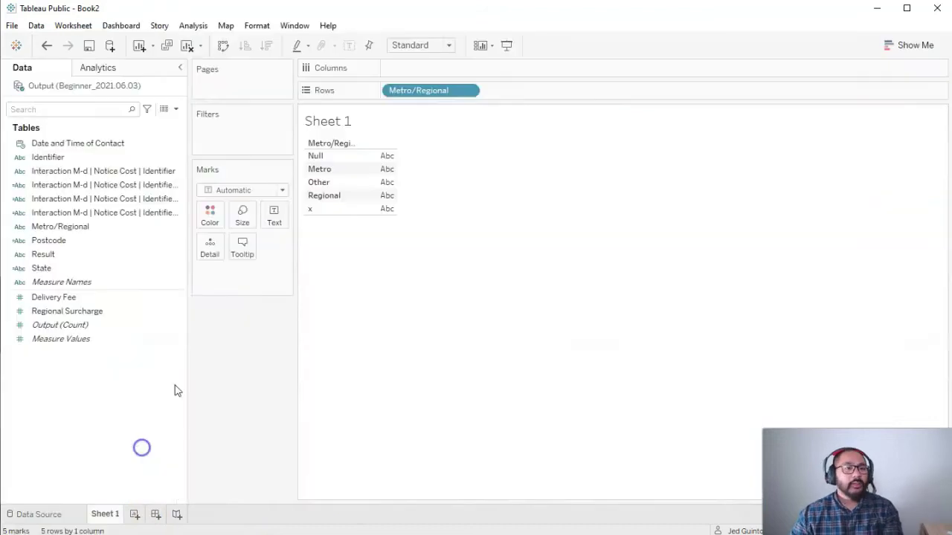
{"action": "left_click", "coordinate": [187, 48]}
{"action": "left_click_drag", "start_coordinate": [186, 220], "coordinate": [231, 230]}
Step: Compare Identifier with the Split 3 field on Rows, then remove both from the view
{"action": "left_click_drag", "start_coordinate": [56, 157], "coordinate": [369, 210]}
{"action": "left_click", "coordinate": [59, 146]}
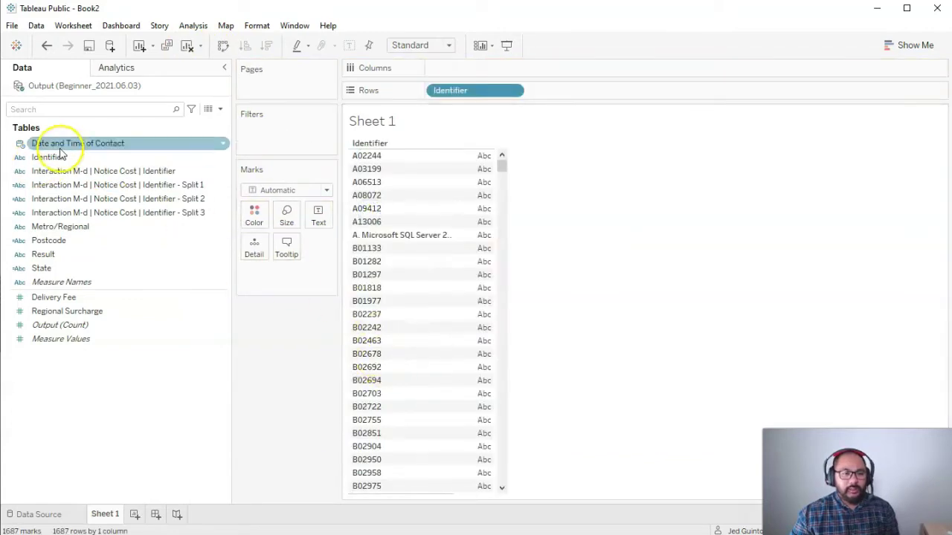
{"action": "left_click", "coordinate": [75, 198]}
{"action": "left_click", "coordinate": [74, 212]}
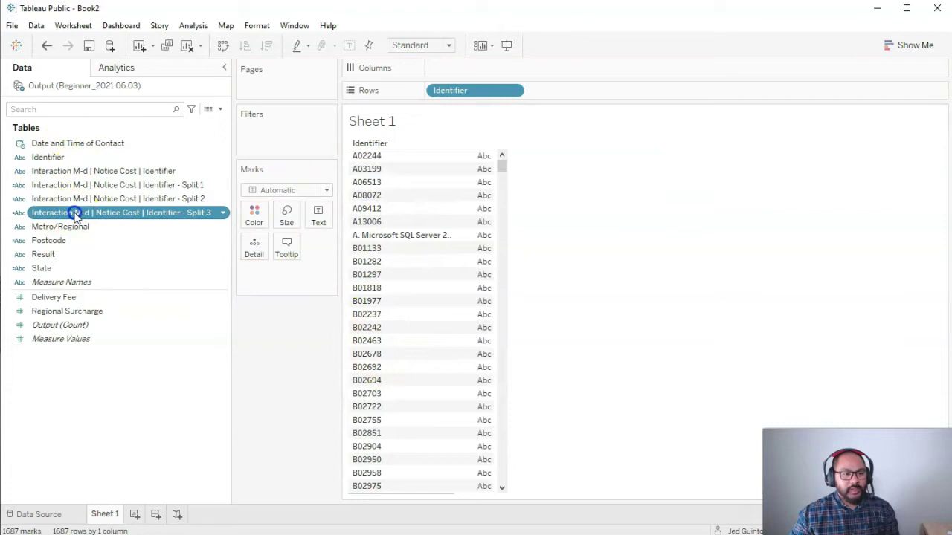
{"action": "left_click_drag", "start_coordinate": [74, 214], "coordinate": [600, 96]}
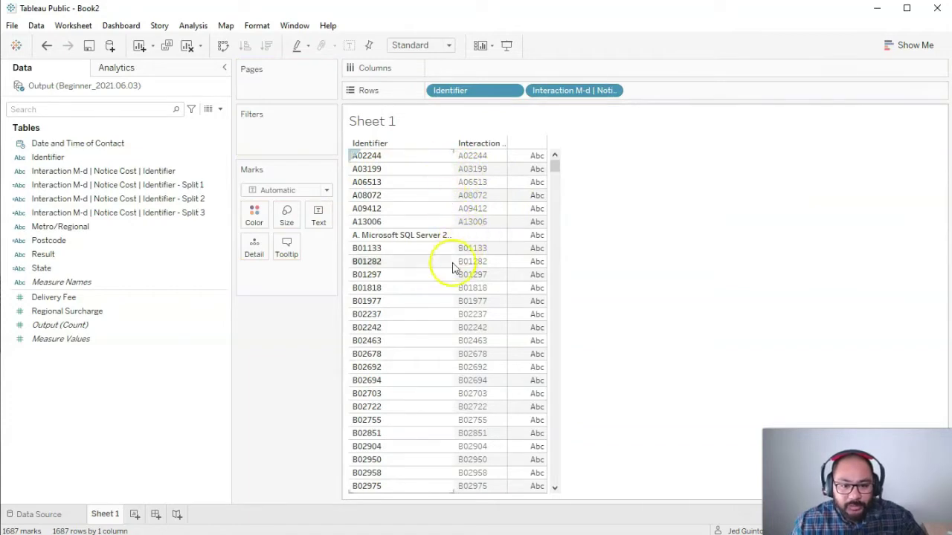
{"action": "left_click_drag", "start_coordinate": [554, 167], "coordinate": [586, 64]}
{"action": "left_click", "coordinate": [476, 199]}
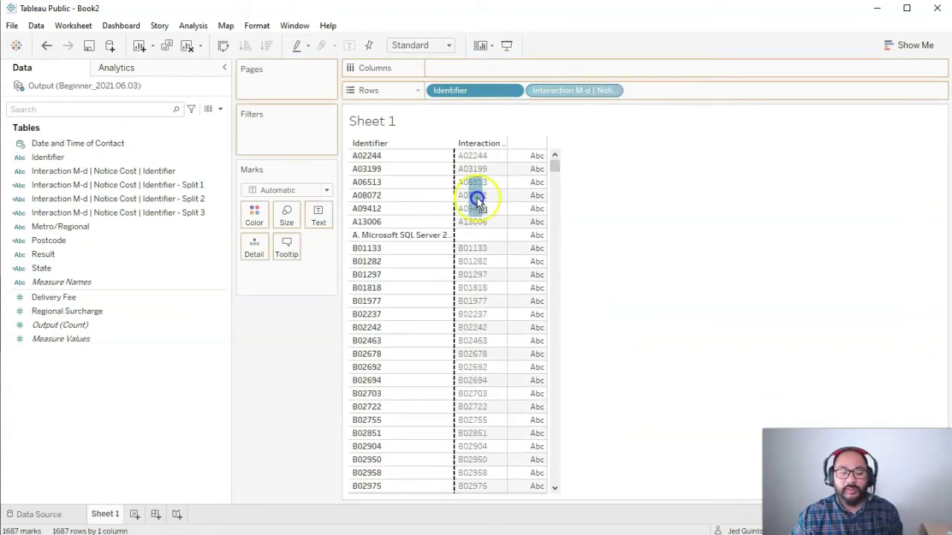
{"action": "left_click_drag", "start_coordinate": [477, 199], "coordinate": [296, 420]}
Step: Remove Identifier from the worksheet view and go back to the Data Source grid
{"action": "left_click_drag", "start_coordinate": [464, 91], "coordinate": [281, 393]}
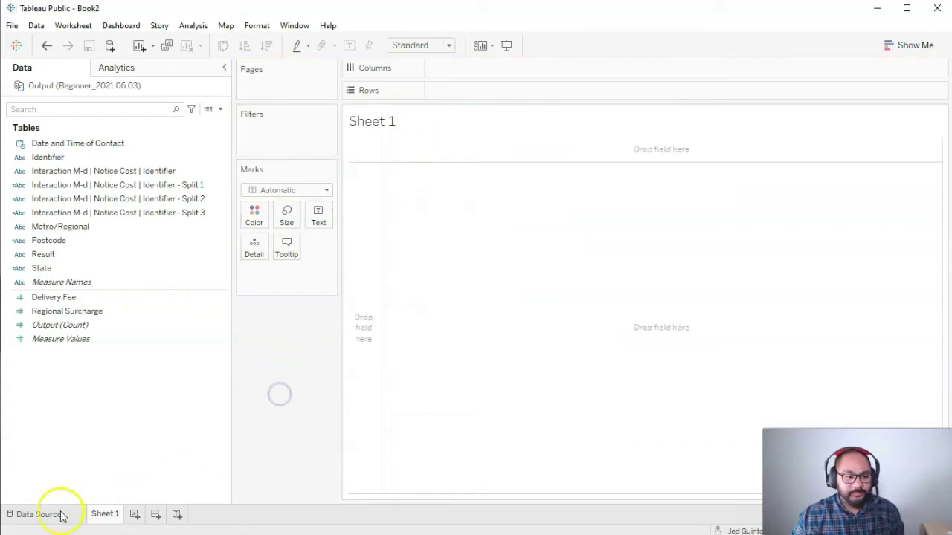
{"action": "left_click", "coordinate": [63, 516]}
{"action": "left_click", "coordinate": [734, 208]}
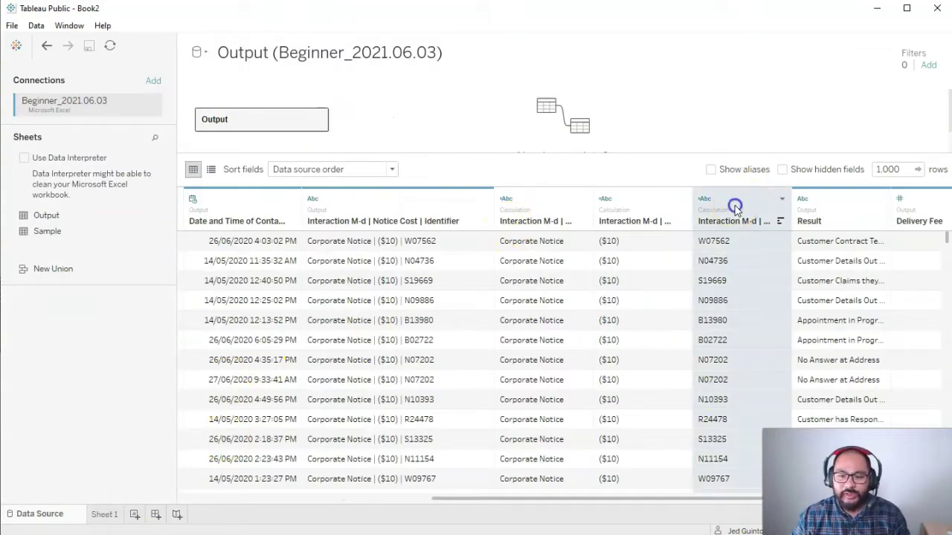
{"action": "left_click_drag", "start_coordinate": [602, 501], "coordinate": [676, 501]}
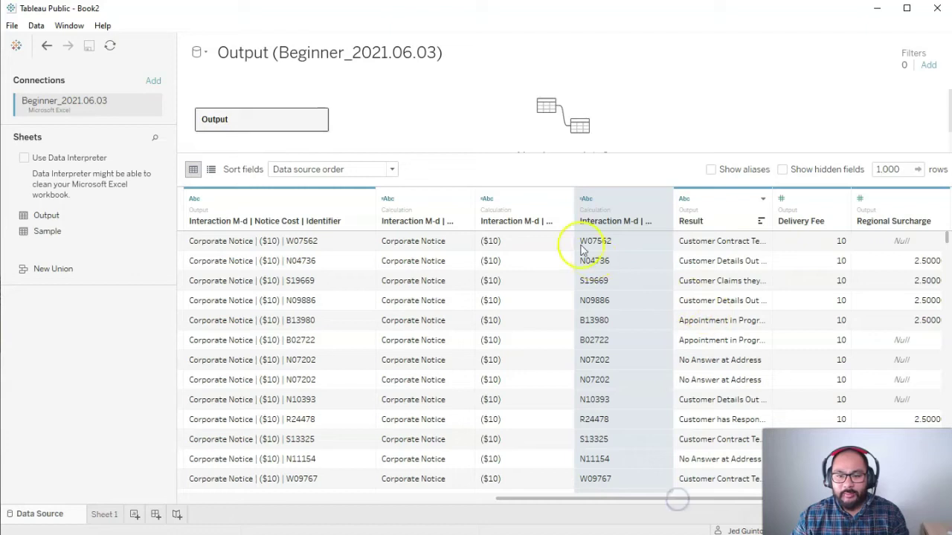
Step: Undo the changes back past the three-way split, restoring the single combined Interaction column
{"action": "left_click", "coordinate": [47, 46]}
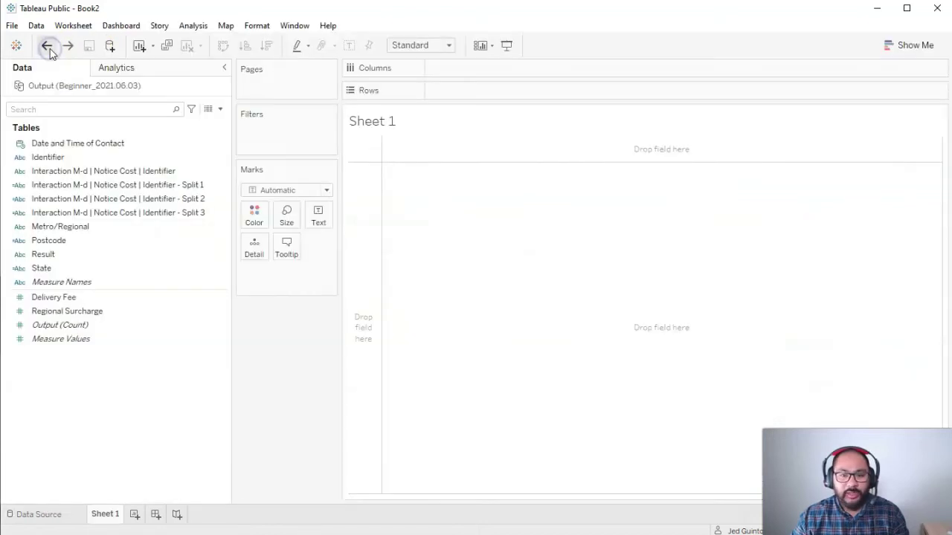
{"action": "left_click", "coordinate": [46, 46]}
{"action": "left_click", "coordinate": [47, 46]}
{"action": "left_click", "coordinate": [46, 46]}
{"action": "left_click", "coordinate": [47, 46]}
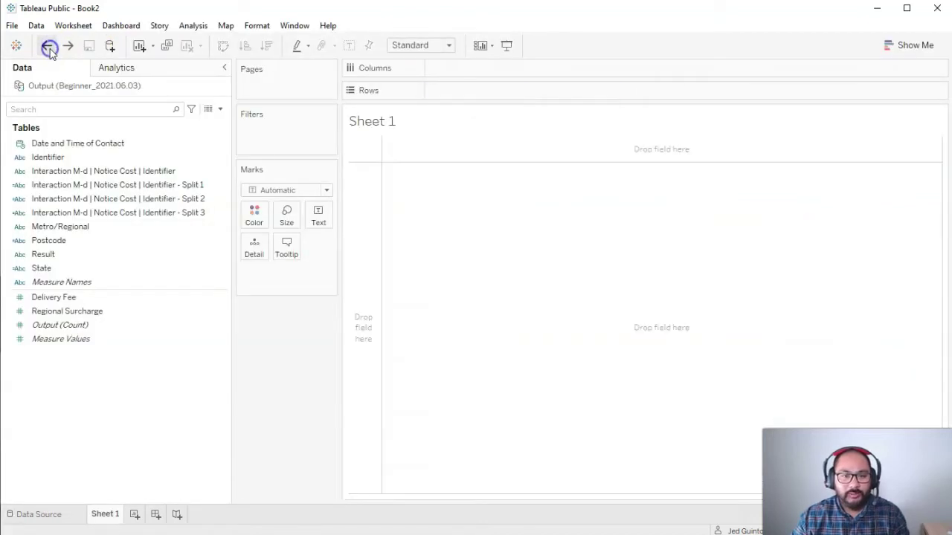
{"action": "left_click", "coordinate": [48, 47]}
{"action": "left_click", "coordinate": [48, 48]}
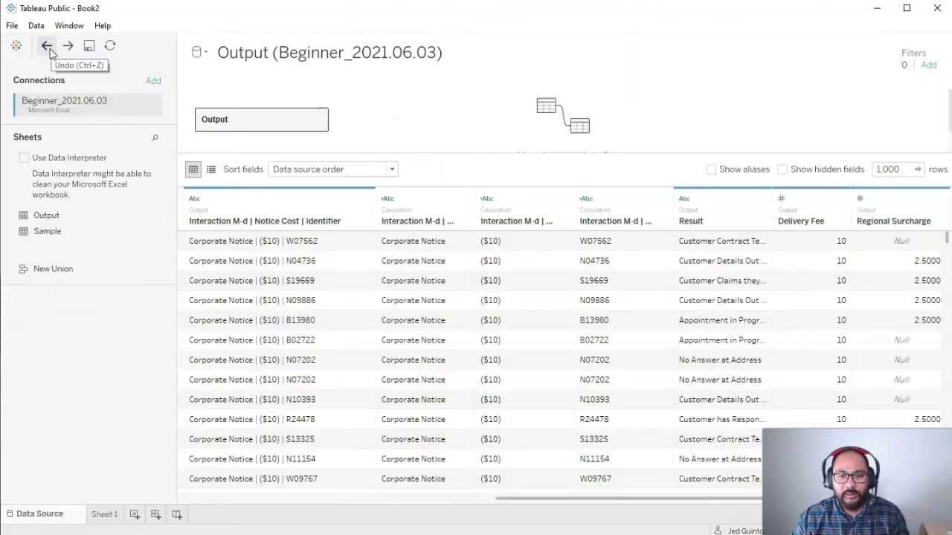
{"action": "left_click", "coordinate": [47, 46]}
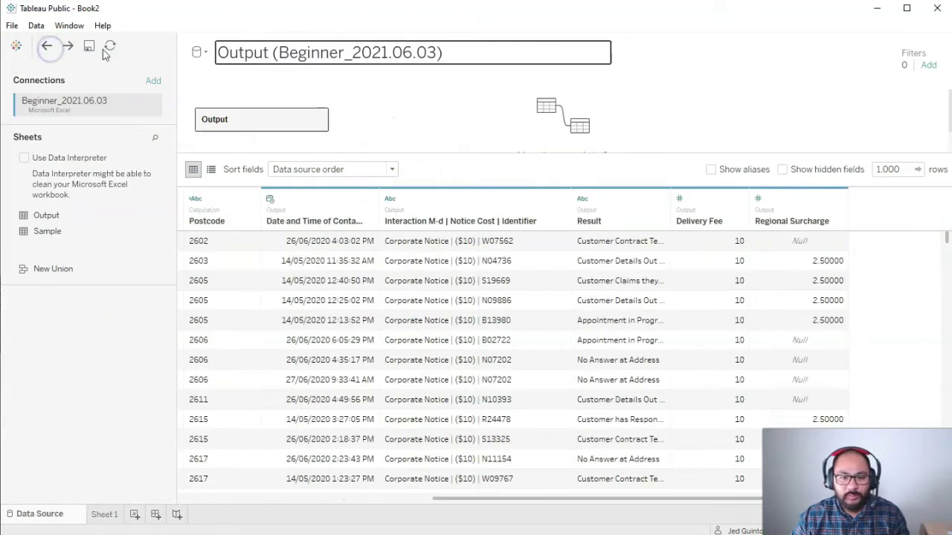
{"action": "left_click", "coordinate": [463, 212]}
Step: Custom-split the Interaction column on '|', splitting off the first 2 columns
{"action": "right_click", "coordinate": [462, 212]}
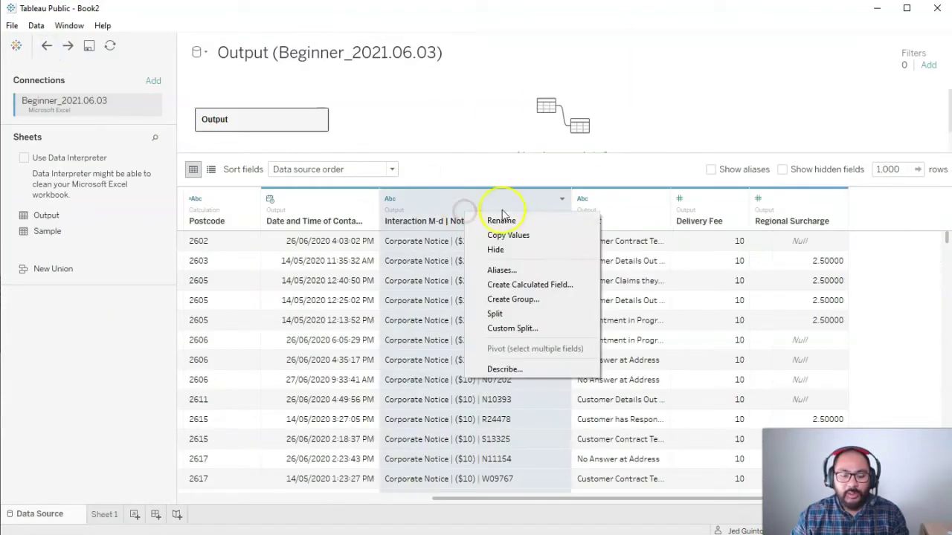
{"action": "left_click", "coordinate": [544, 329]}
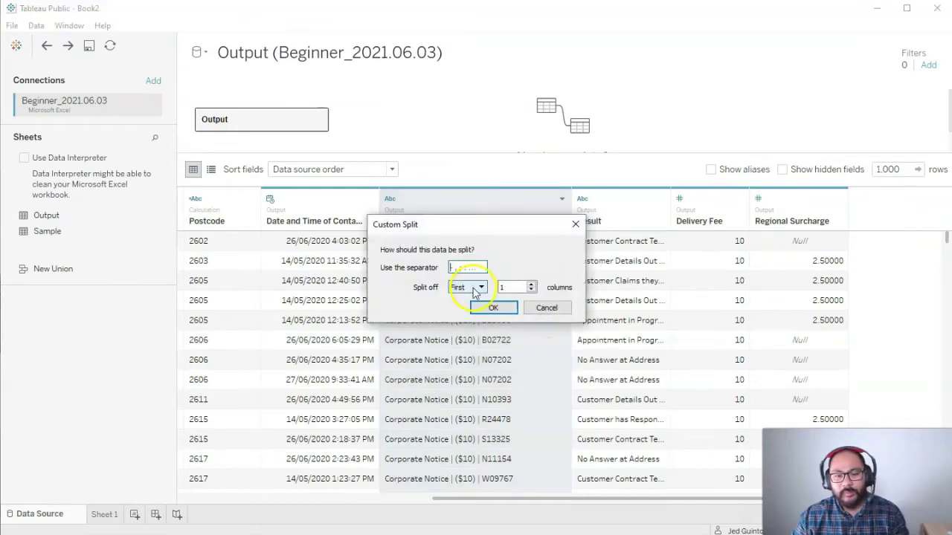
{"action": "left_click", "coordinate": [476, 288]}
{"action": "left_click", "coordinate": [476, 299]}
{"action": "left_click", "coordinate": [510, 288]}
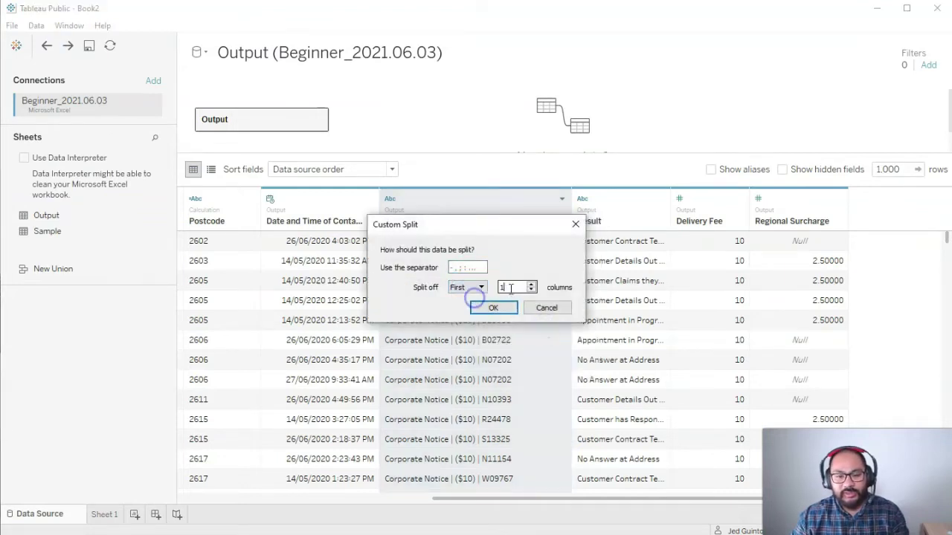
{"action": "type", "text": "2"}
{"action": "left_click_drag", "start_coordinate": [490, 228], "coordinate": [414, 290]}
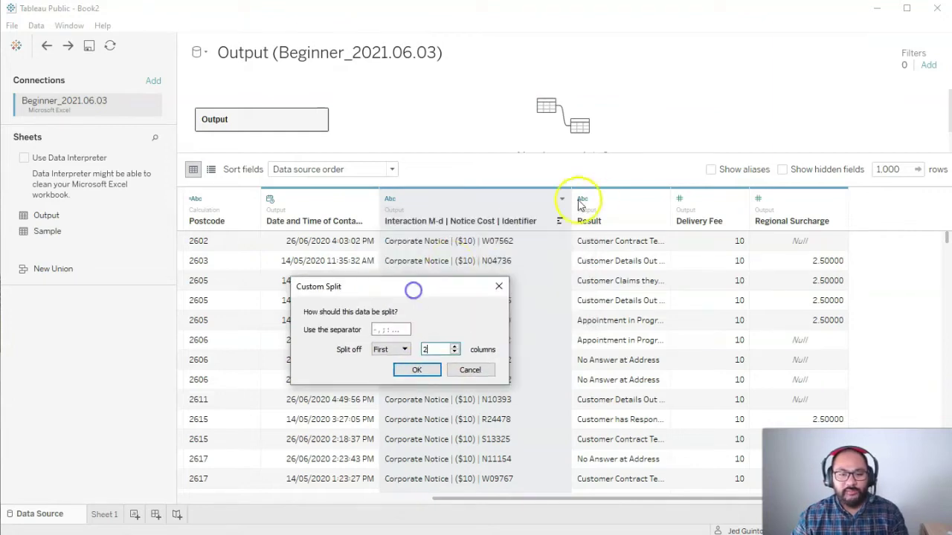
{"action": "left_click", "coordinate": [417, 369]}
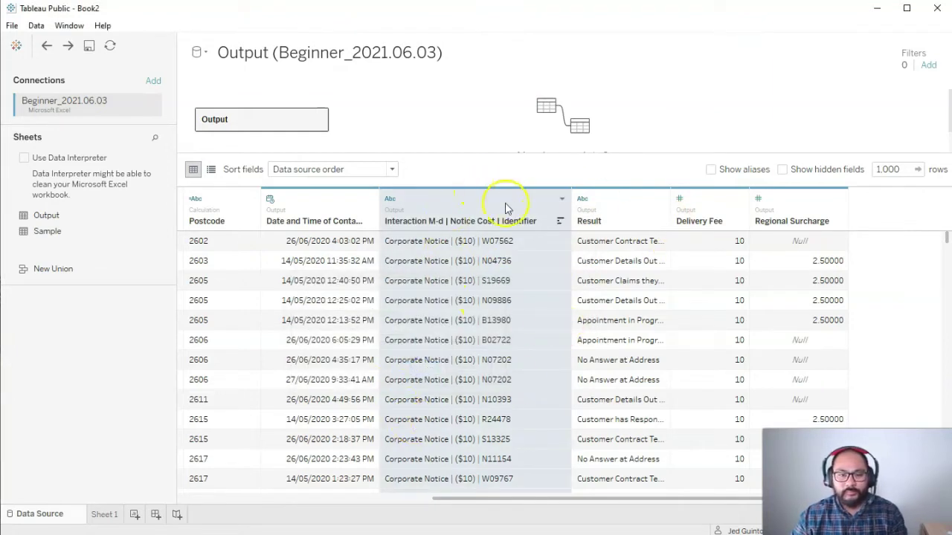
Step: Redo the custom split with 2 columns, producing Corporate Notice and ($10) columns
{"action": "right_click", "coordinate": [448, 214]}
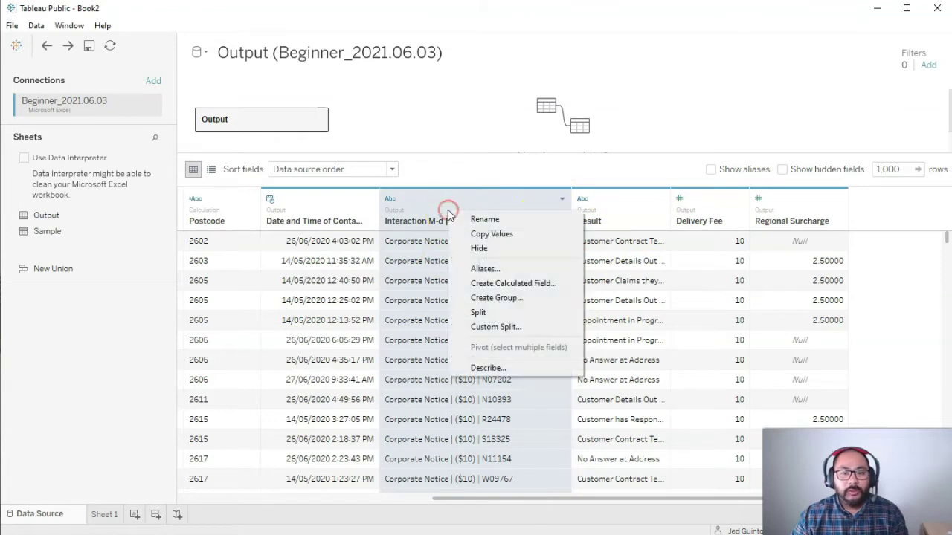
{"action": "left_click", "coordinate": [523, 324]}
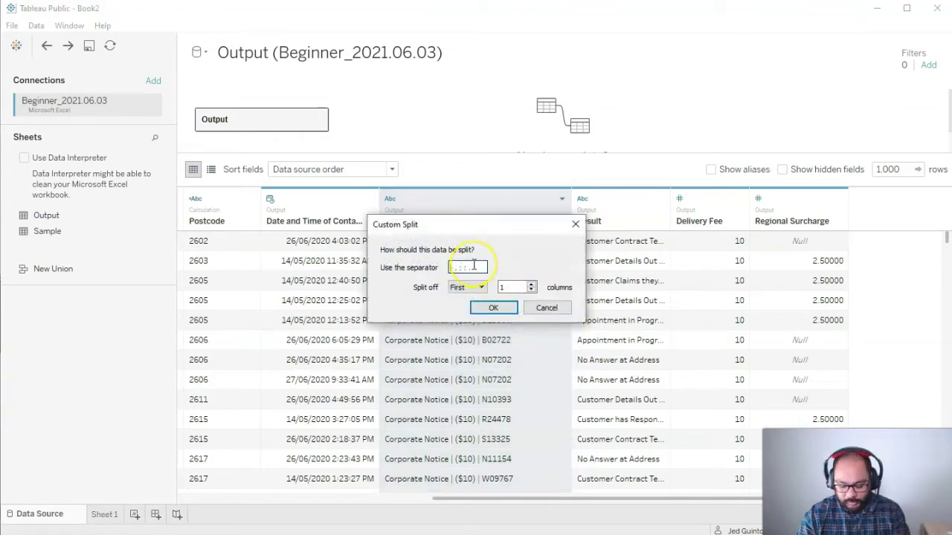
{"action": "double_click", "coordinate": [502, 287]}
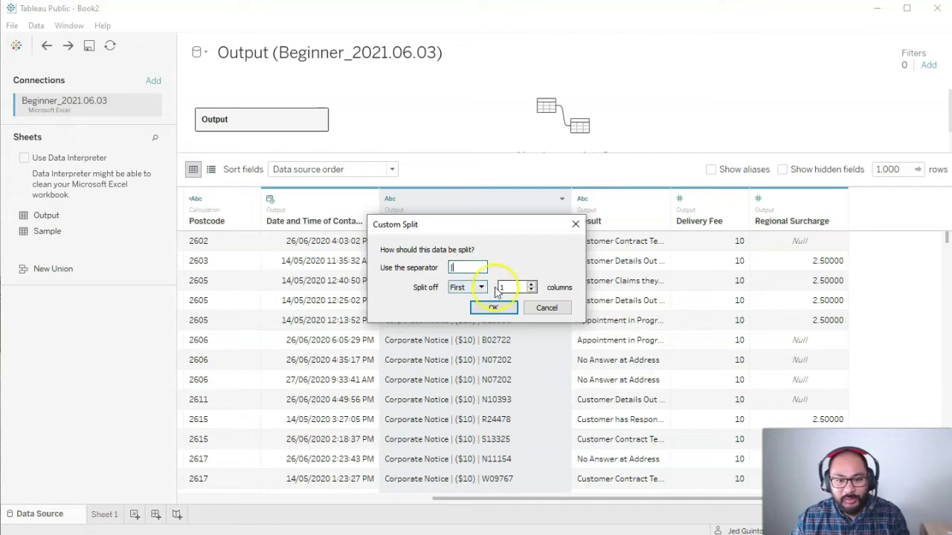
{"action": "type", "text": "2"}
{"action": "left_click", "coordinate": [493, 308]}
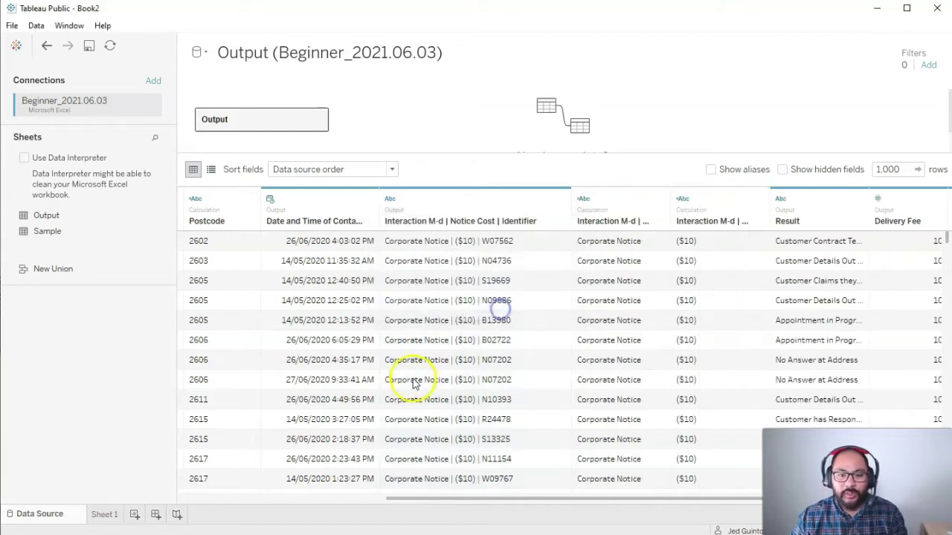
{"action": "left_click", "coordinate": [629, 279]}
Step: Check the Corporate Notice and ($10) values in the new split columns
{"action": "left_click", "coordinate": [636, 418]}
{"action": "left_click", "coordinate": [739, 249]}
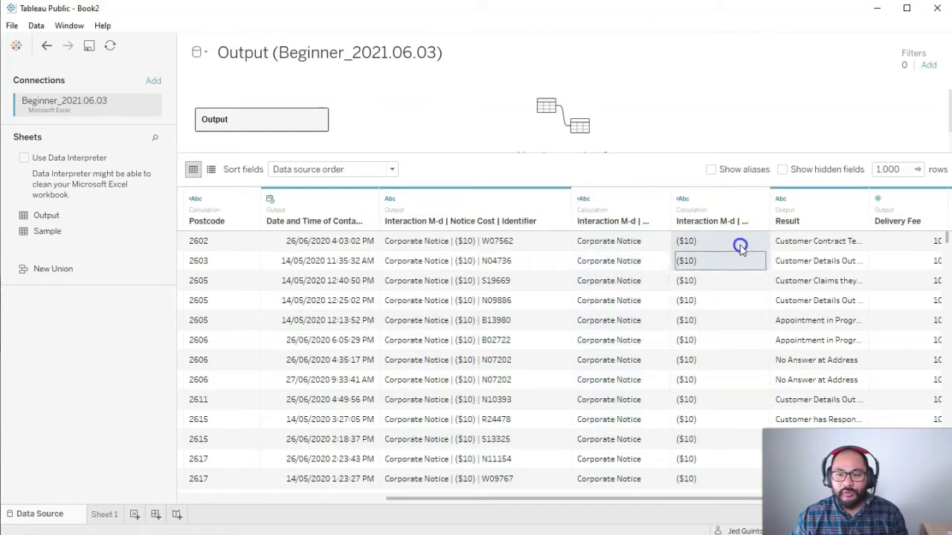
{"action": "left_click", "coordinate": [739, 325]}
{"action": "left_click", "coordinate": [740, 360]}
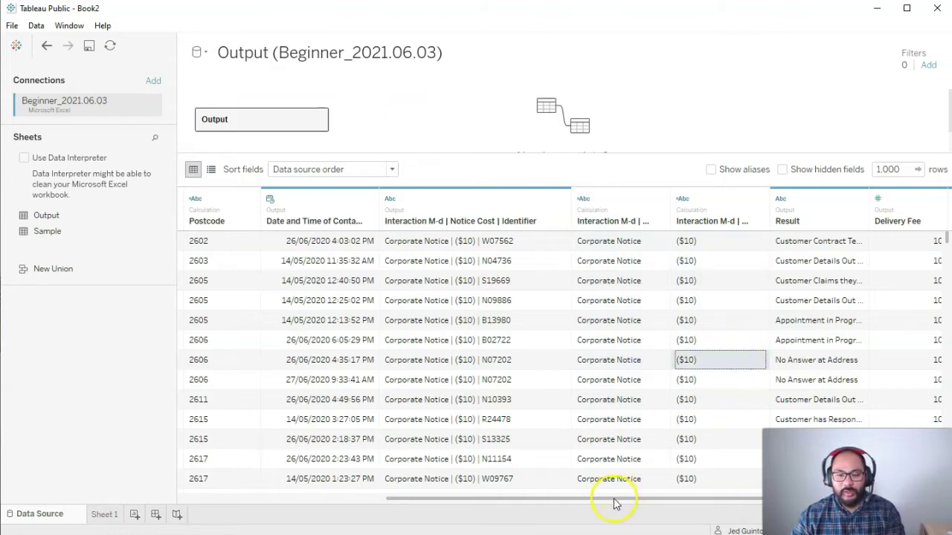
{"action": "left_click_drag", "start_coordinate": [609, 500], "coordinate": [688, 500]}
Step: Rename the Corporate Notice split column to Interaction Method
{"action": "left_click", "coordinate": [598, 202]}
{"action": "left_click_drag", "start_coordinate": [595, 203], "coordinate": [616, 216]}
{"action": "right_click", "coordinate": [541, 227]}
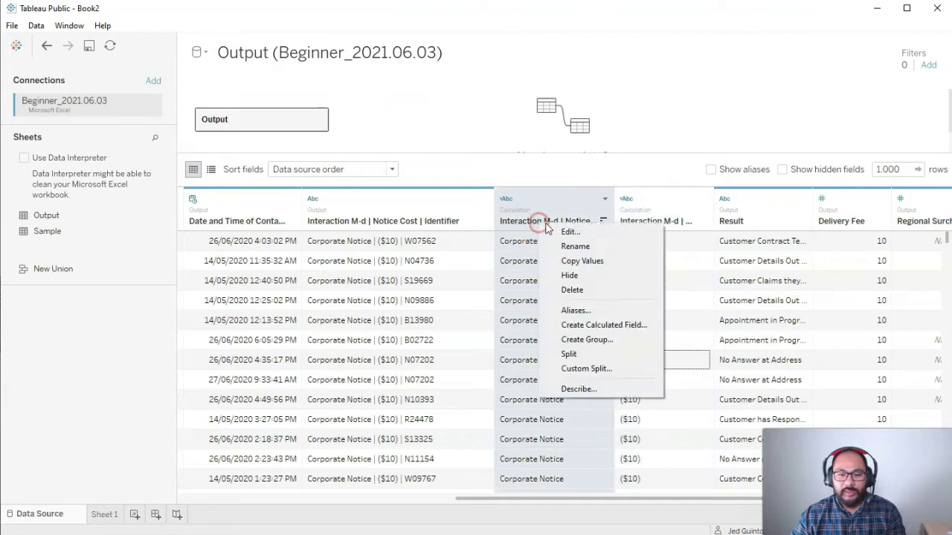
{"action": "left_click", "coordinate": [559, 246]}
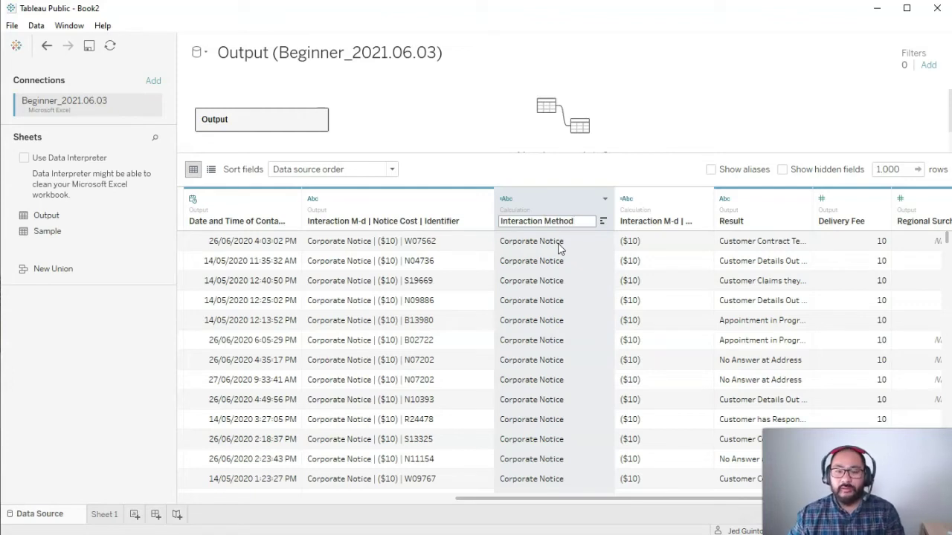
{"action": "left_click", "coordinate": [559, 245]}
{"action": "left_click", "coordinate": [654, 221]}
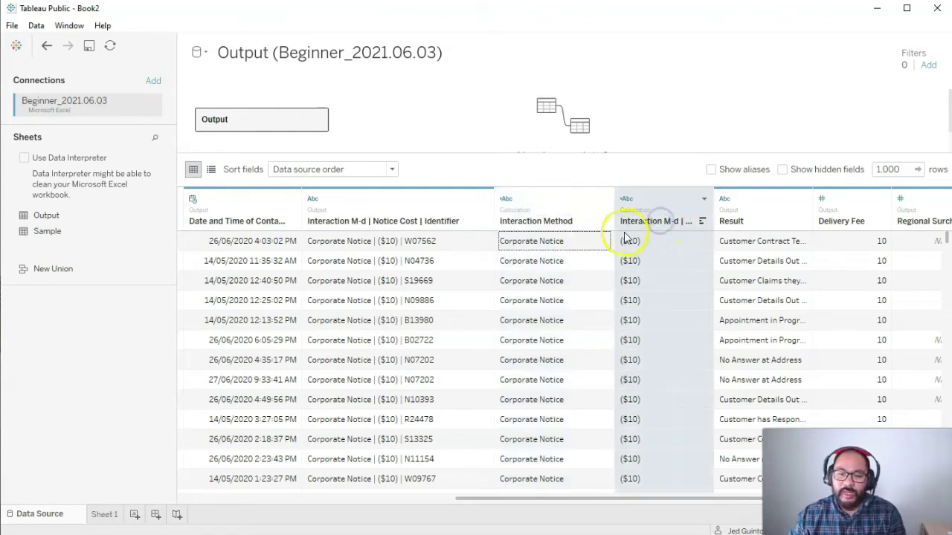
Step: Split the ($10) column into a numeric column holding 10
{"action": "left_click_drag", "start_coordinate": [603, 502], "coordinate": [696, 503]}
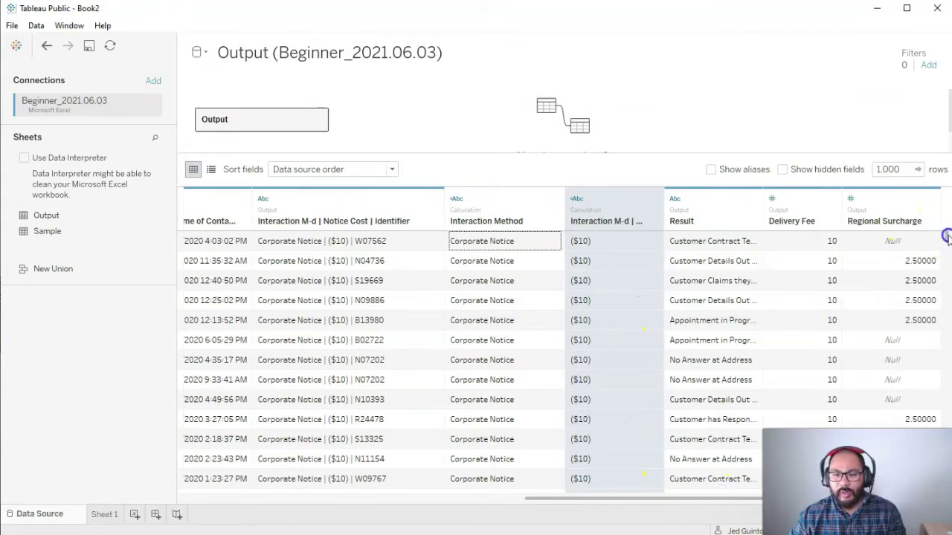
{"action": "left_click_drag", "start_coordinate": [946, 236], "coordinate": [946, 279]}
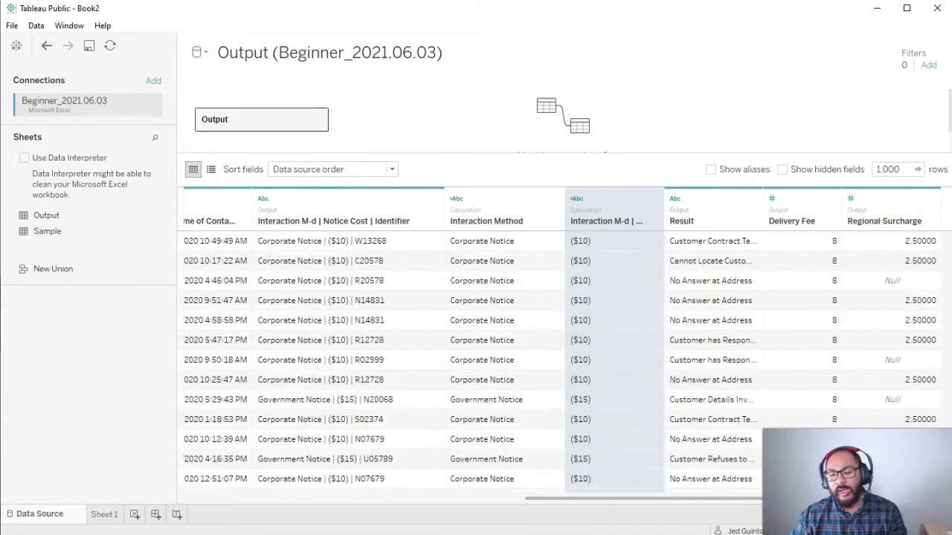
{"action": "scroll", "coordinate": [557, 357], "scroll_direction": "up", "scroll_amount": 10}
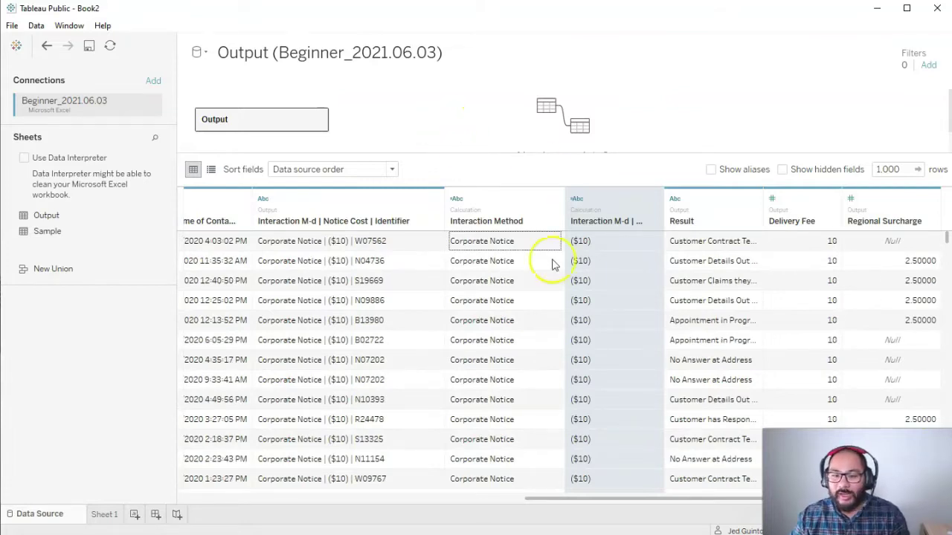
{"action": "left_click", "coordinate": [585, 240]}
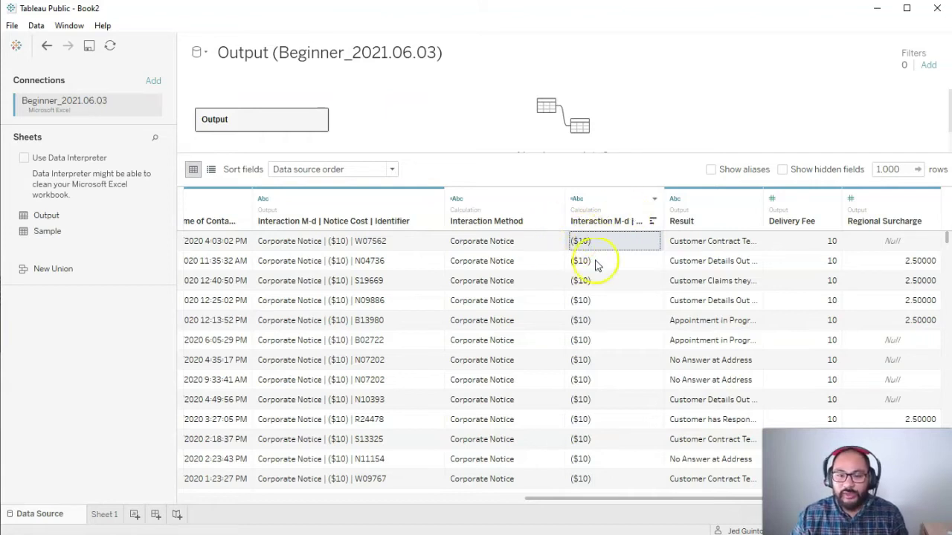
{"action": "mouse_move", "coordinate": [604, 286]}
{"action": "left_mouse_down"}
{"action": "mouse_move", "coordinate": [595, 245]}
{"action": "mouse_move", "coordinate": [594, 283]}
{"action": "left_mouse_up"}
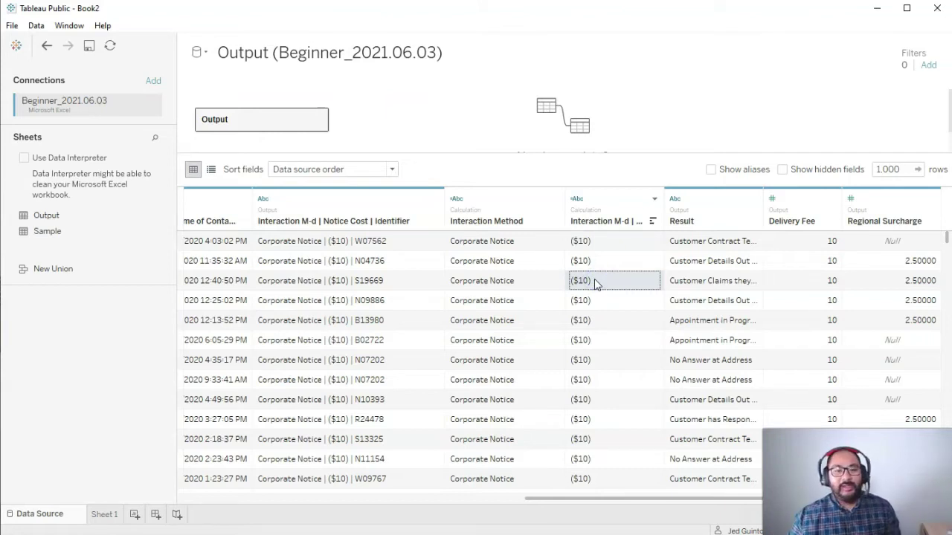
{"action": "left_click", "coordinate": [601, 223]}
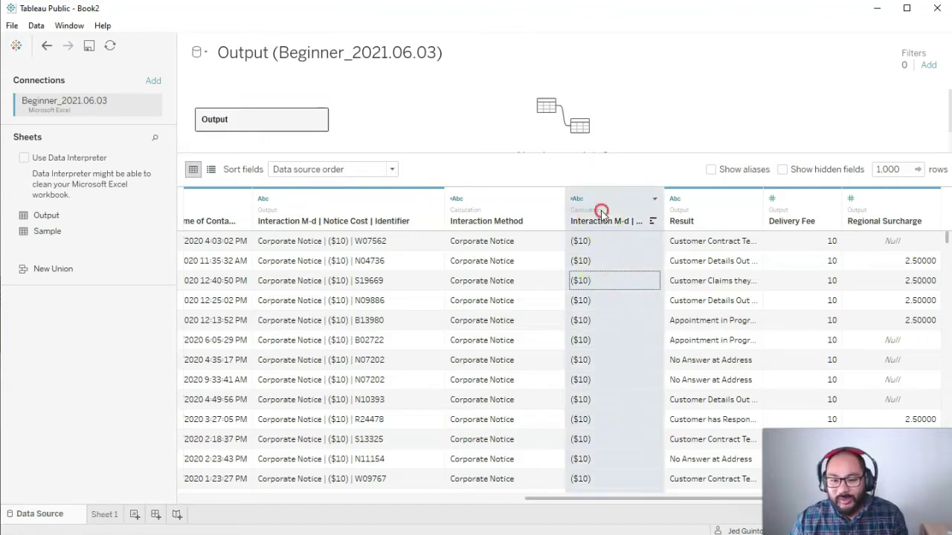
{"action": "right_click", "coordinate": [601, 214]}
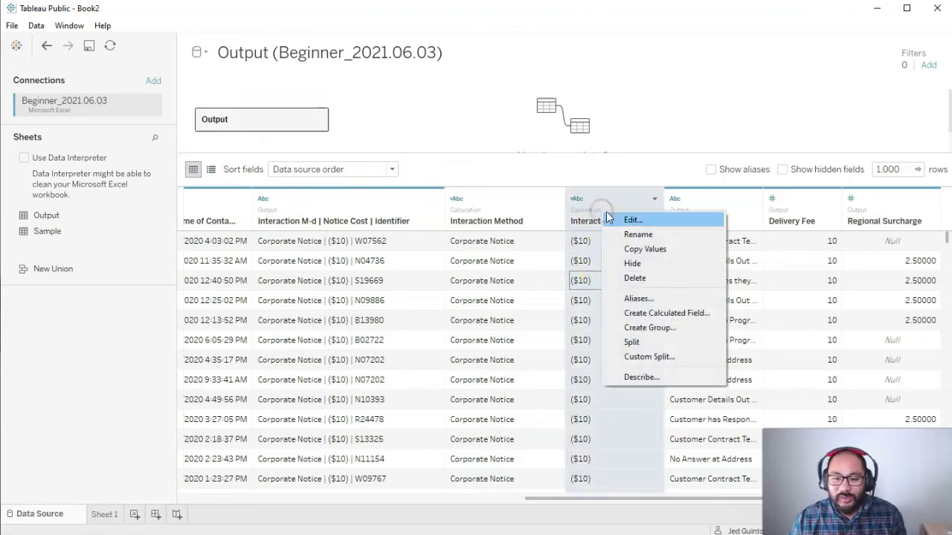
{"action": "left_click", "coordinate": [631, 342]}
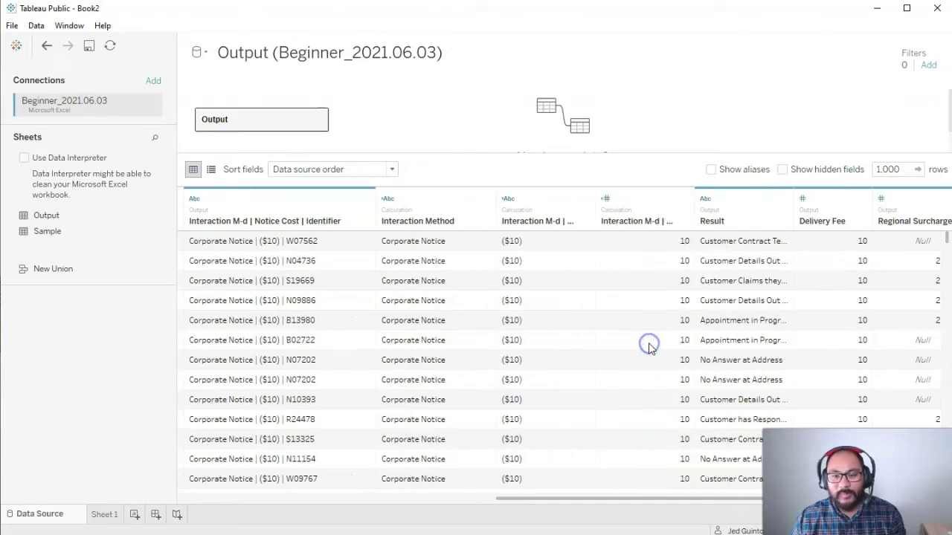
{"action": "left_click_drag", "start_coordinate": [682, 241], "coordinate": [664, 399]}
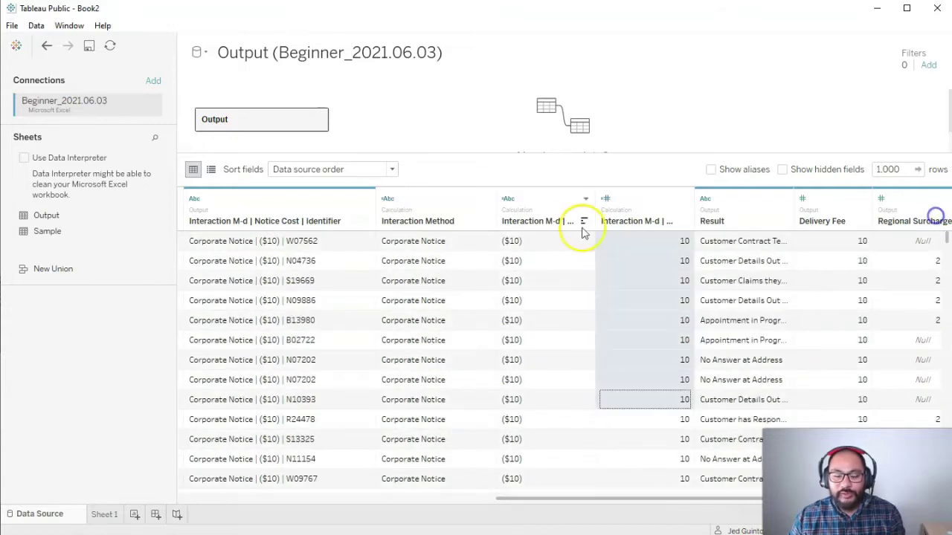
Step: Hide the ($10) and original combined columns and name the numeric column Notice Cost
{"action": "right_click", "coordinate": [525, 215]}
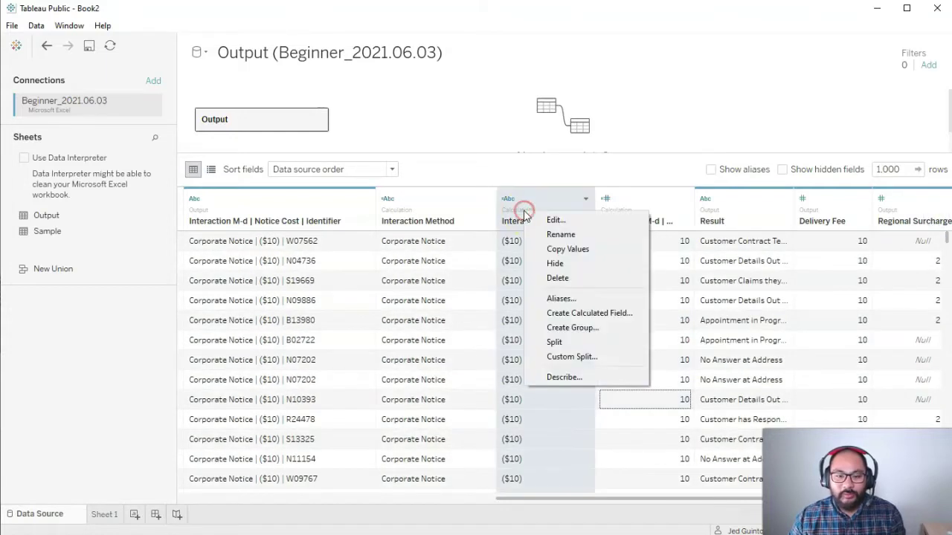
{"action": "left_click", "coordinate": [578, 266]}
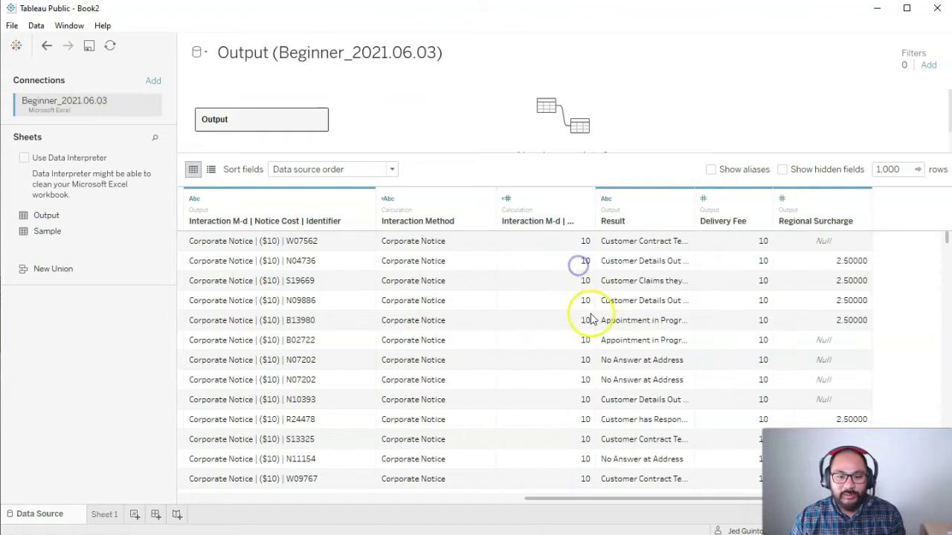
{"action": "right_click", "coordinate": [230, 210]}
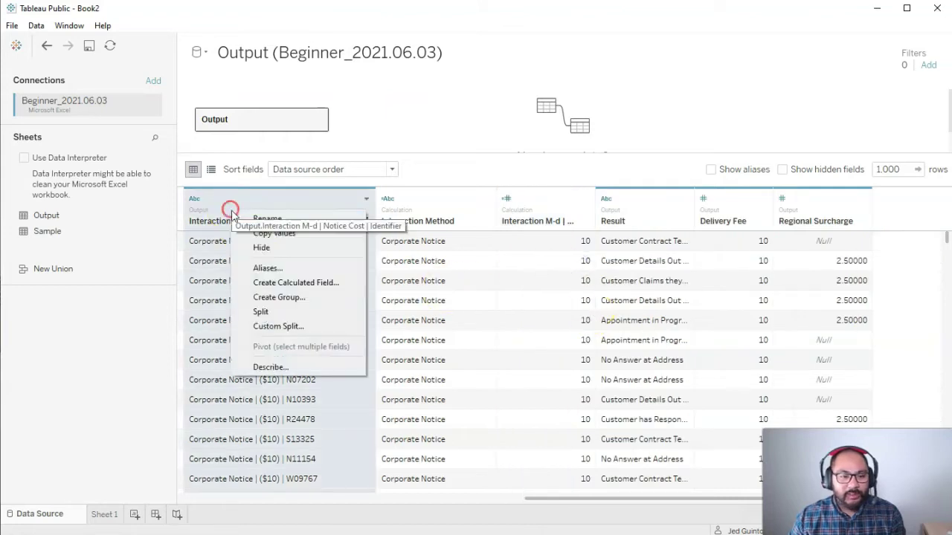
{"action": "left_click", "coordinate": [276, 248]}
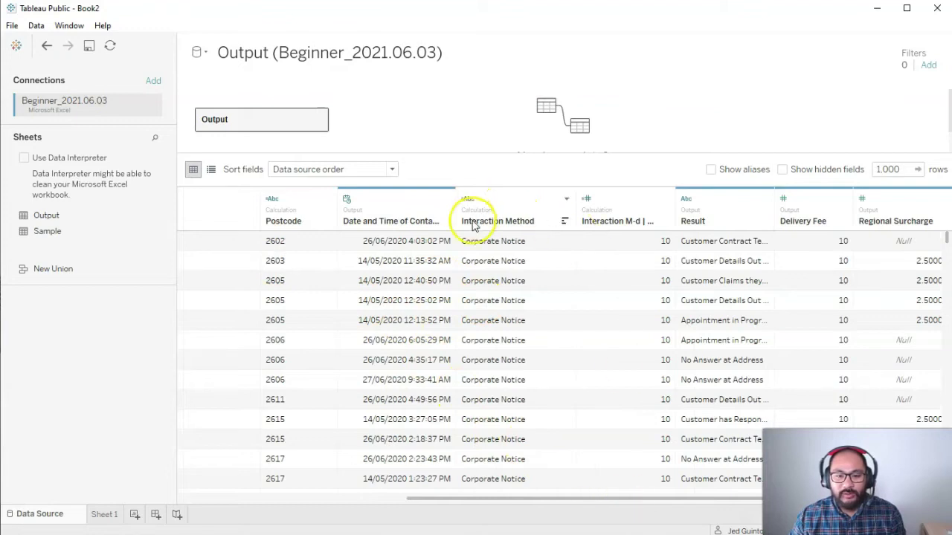
{"action": "double_click", "coordinate": [599, 221]}
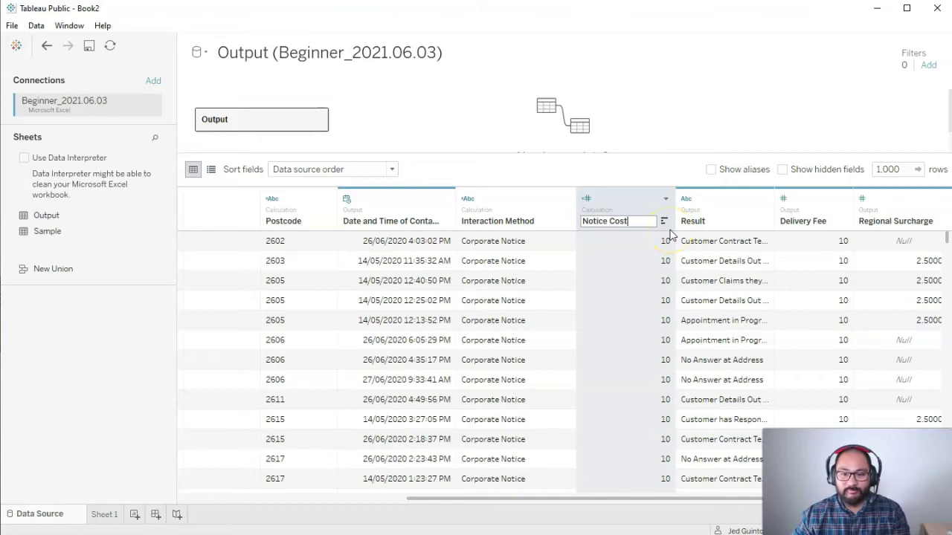
{"action": "left_click", "coordinate": [603, 298]}
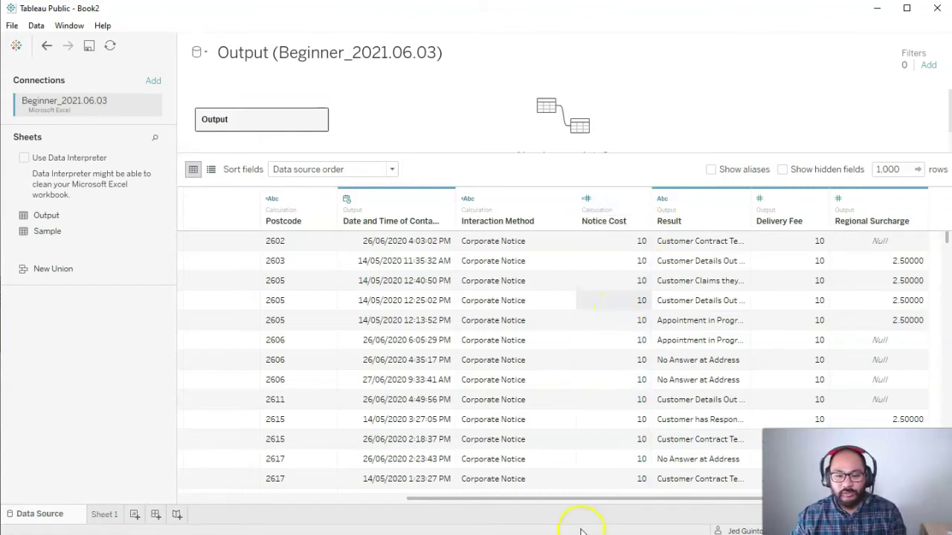
Step: Widen the Result column so its full text shows
{"action": "left_click_drag", "start_coordinate": [751, 202], "coordinate": [859, 206]}
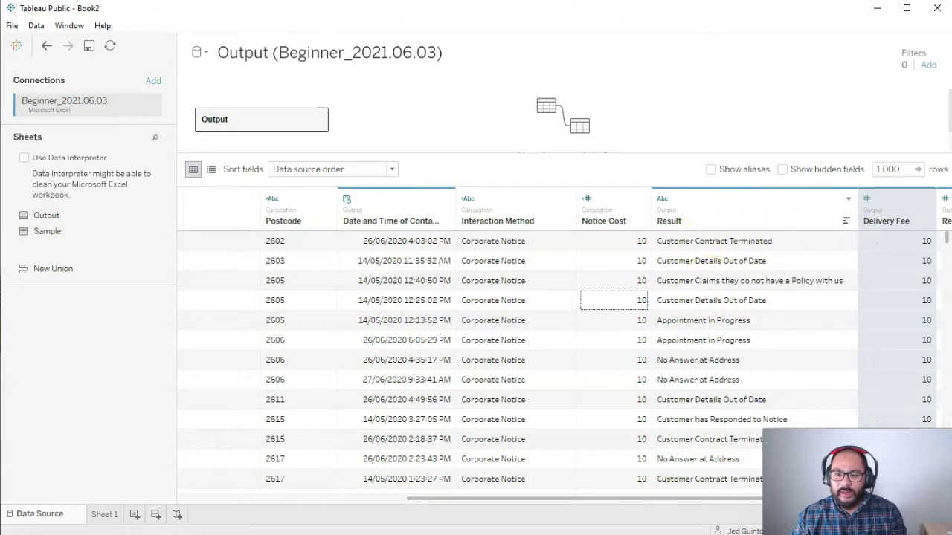
{"action": "scroll", "coordinate": [698, 503], "scroll_direction": "right", "scroll_amount": 3}
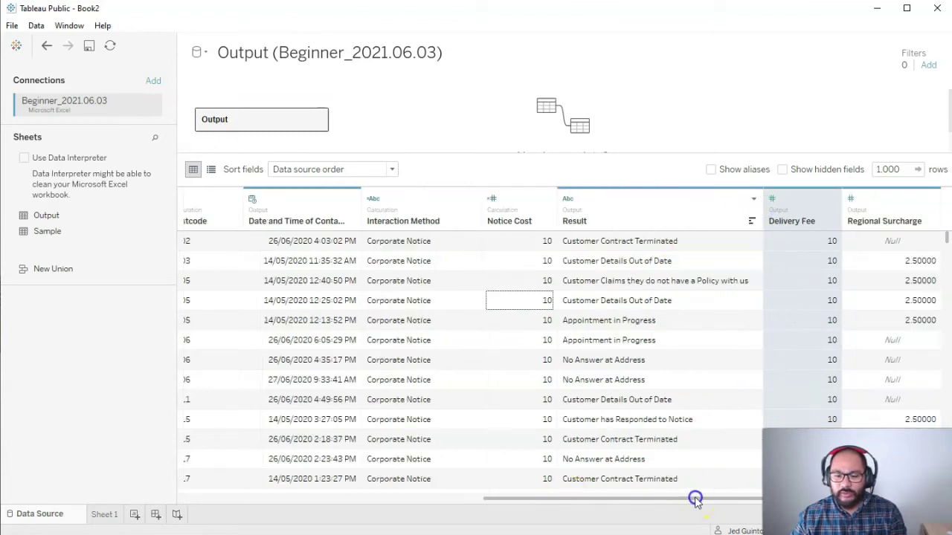
{"action": "left_click", "coordinate": [614, 241]}
{"action": "left_click_drag", "start_coordinate": [615, 244], "coordinate": [642, 400]}
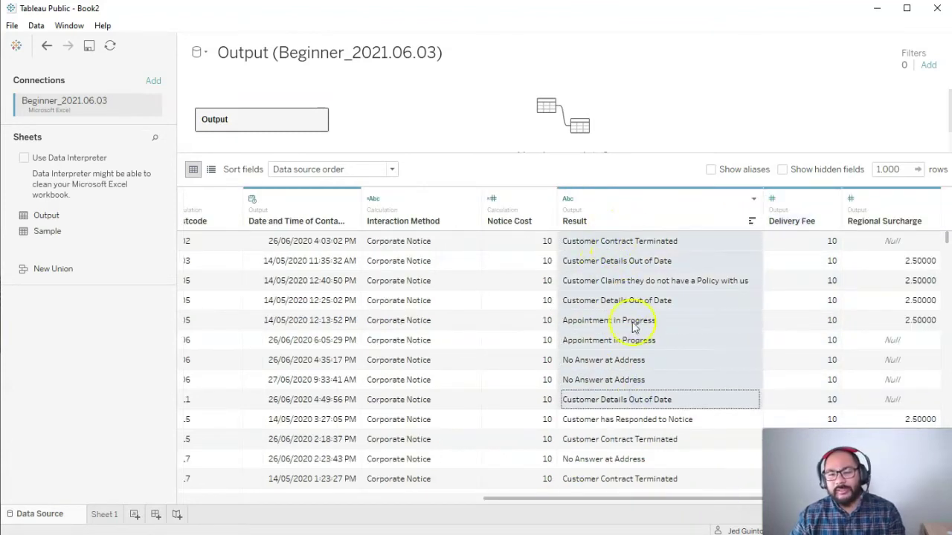
Step: On Sheet 1, replace Metro/Regional with Result on Rows and widen its labels
{"action": "left_click", "coordinate": [104, 515]}
{"action": "left_click_drag", "start_coordinate": [453, 93], "coordinate": [291, 404]}
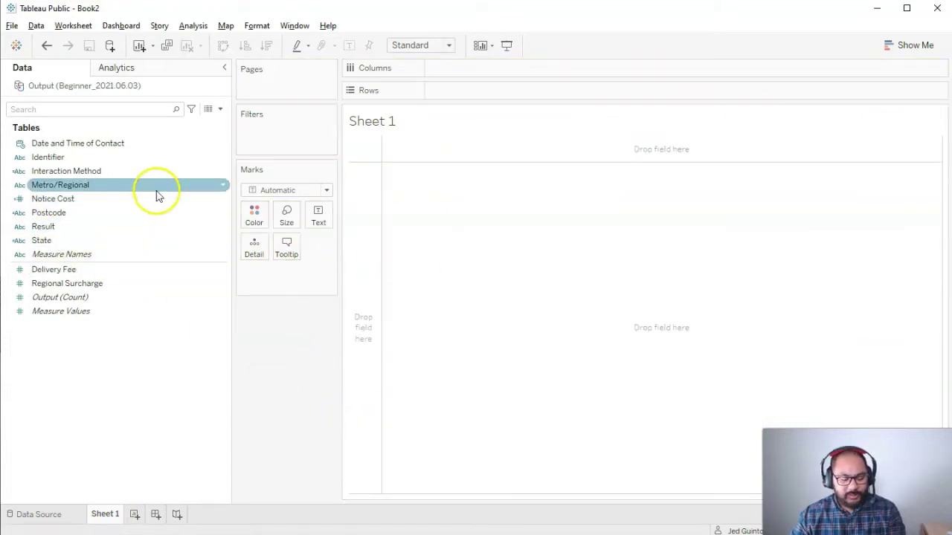
{"action": "mouse_move", "coordinate": [34, 169]}
{"action": "left_mouse_down"}
{"action": "mouse_move", "coordinate": [27, 246]}
{"action": "mouse_move", "coordinate": [196, 173]}
{"action": "mouse_move", "coordinate": [49, 227]}
{"action": "mouse_move", "coordinate": [195, 177]}
{"action": "mouse_move", "coordinate": [92, 237]}
{"action": "left_mouse_up"}
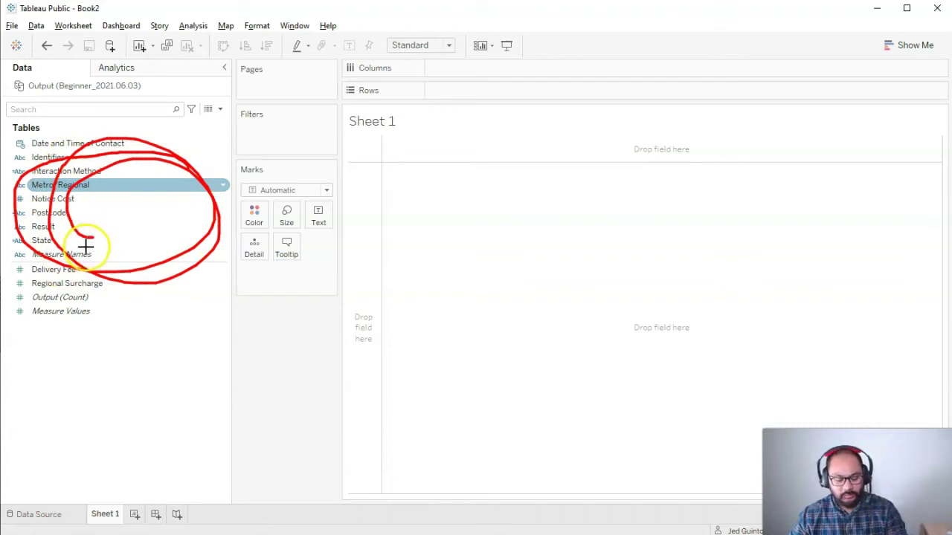
{"action": "key", "text": "Escape"}
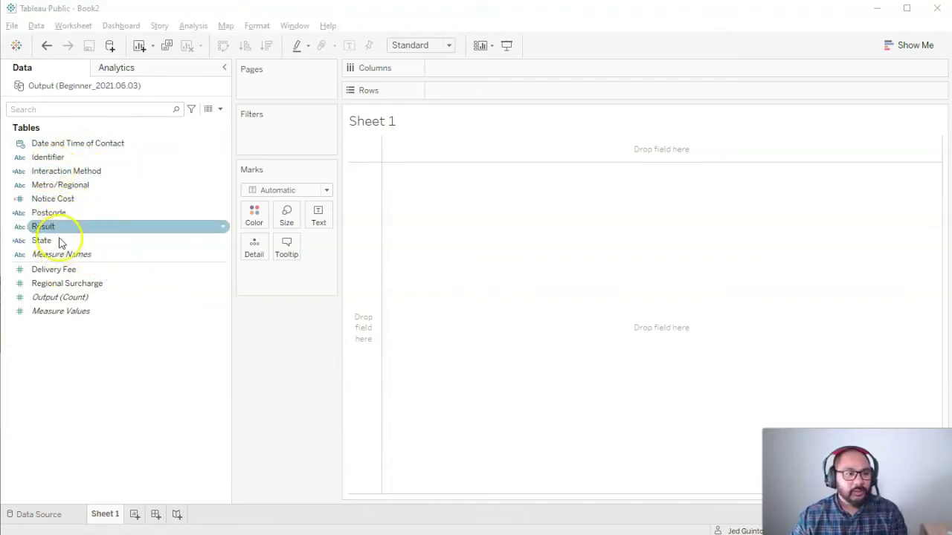
{"action": "left_click_drag", "start_coordinate": [57, 226], "coordinate": [370, 205]}
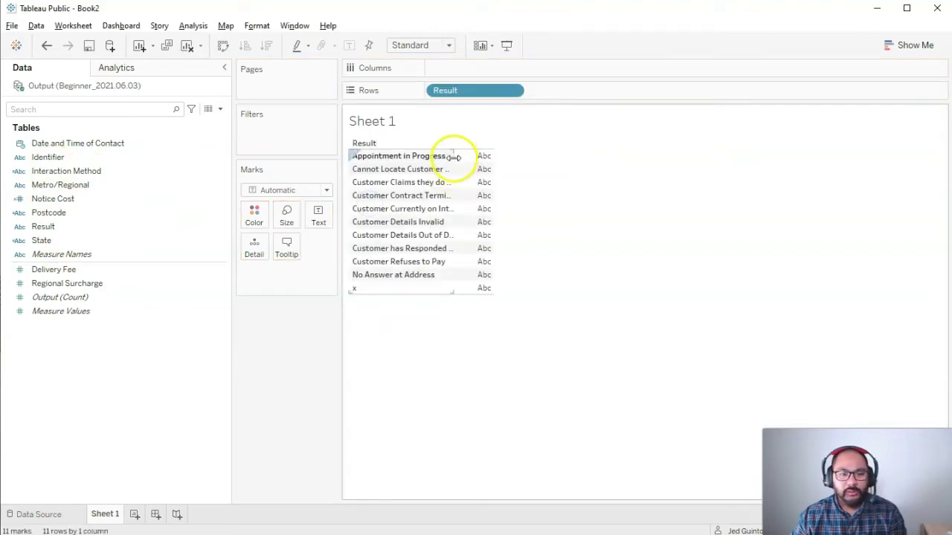
{"action": "left_click_drag", "start_coordinate": [692, 187], "coordinate": [725, 188]}
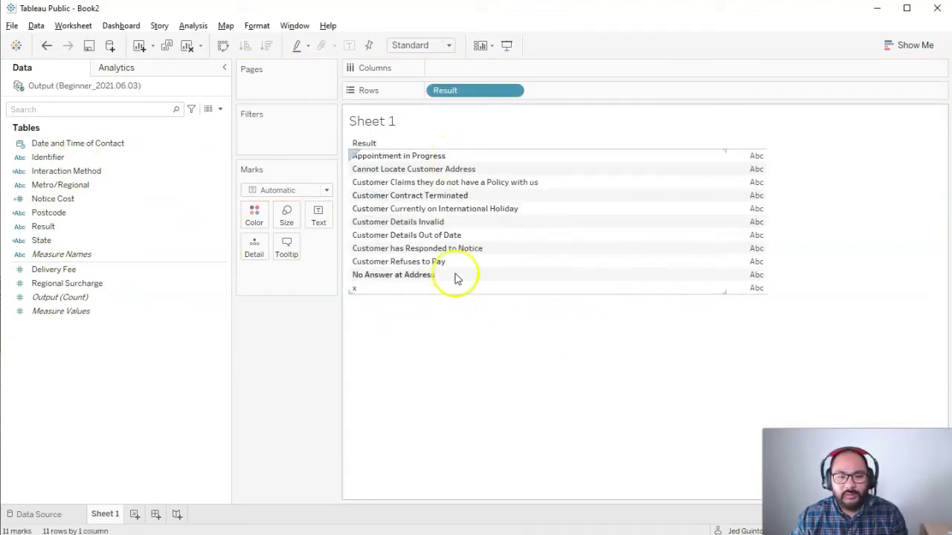
Step: Review several Result rows, deselect them, and remove Result from Sheet 1
{"action": "left_click", "coordinate": [472, 222]}
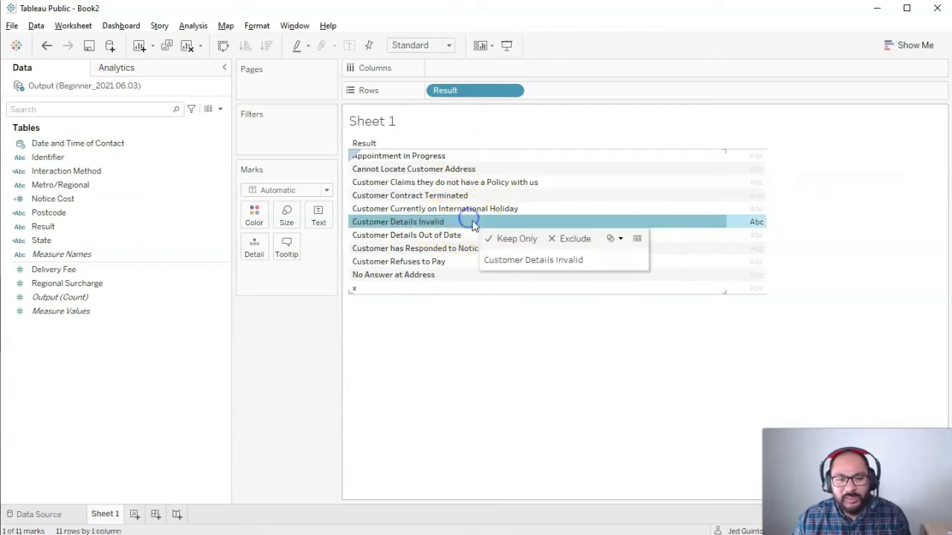
{"action": "left_click", "coordinate": [469, 235], "text": "ctrl"}
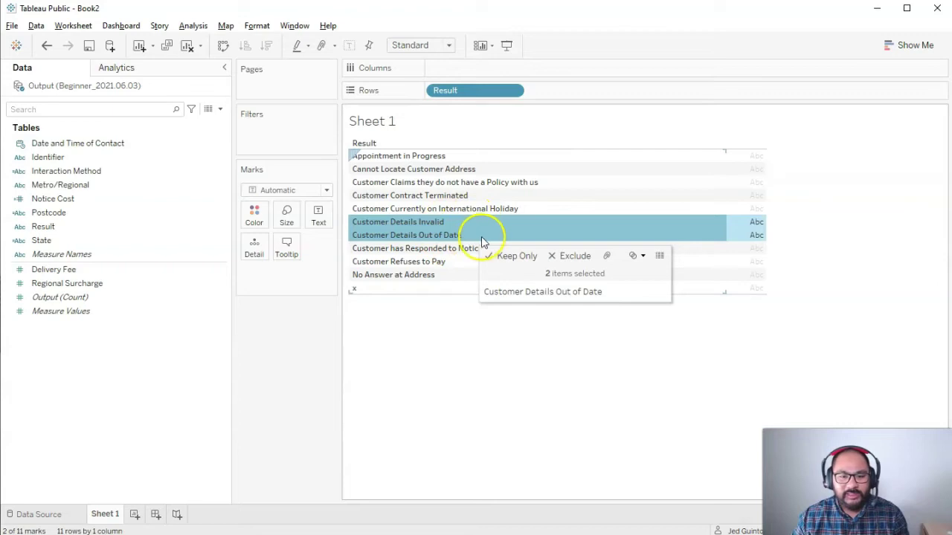
{"action": "left_click", "coordinate": [446, 262]}
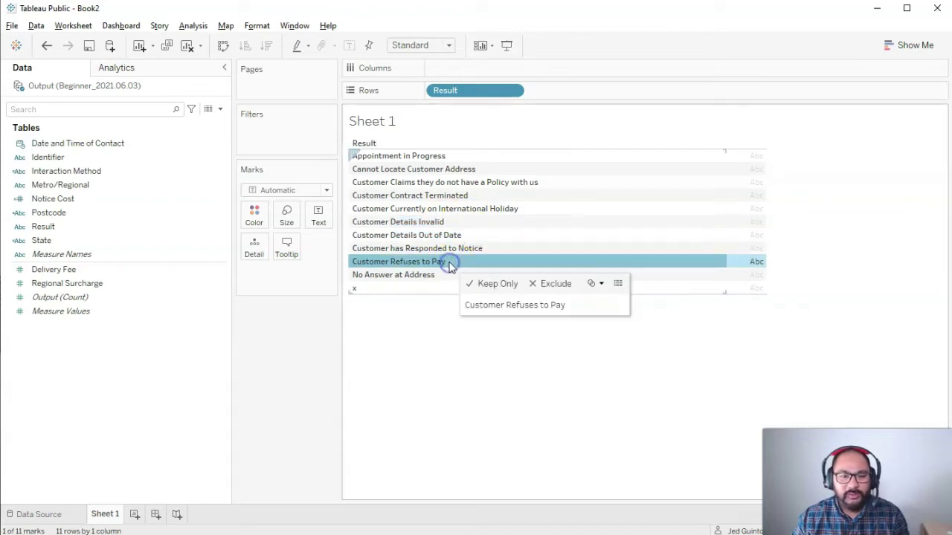
{"action": "left_click", "coordinate": [467, 197]}
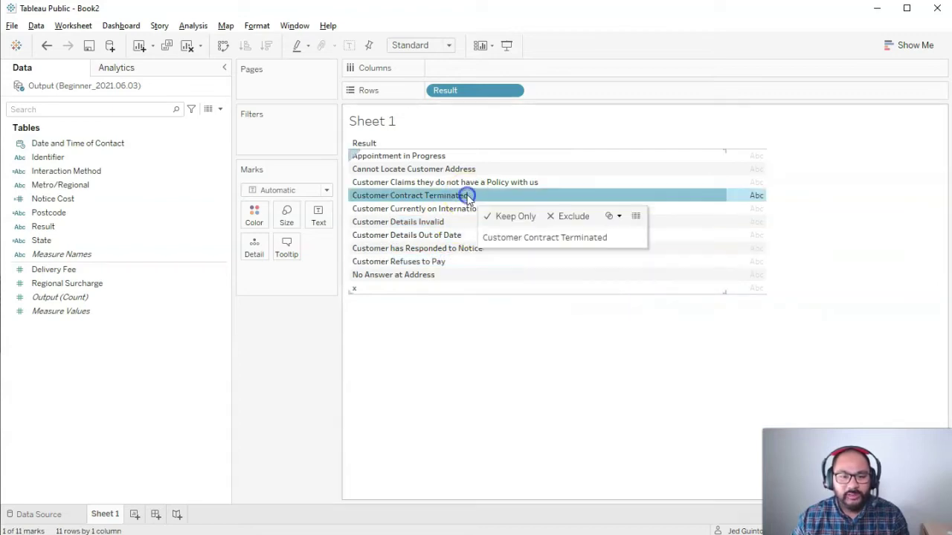
{"action": "left_click", "coordinate": [539, 168]}
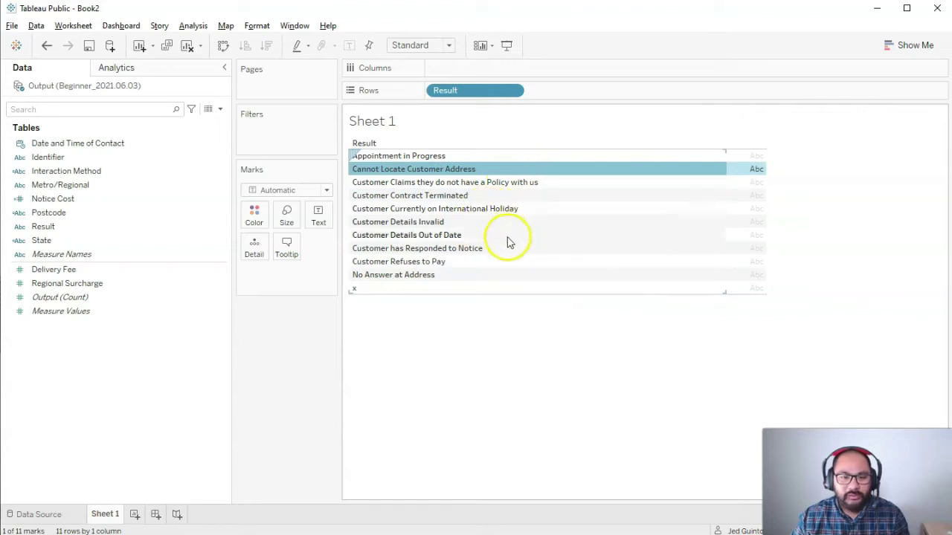
{"action": "left_click", "coordinate": [461, 274], "text": "ctrl"}
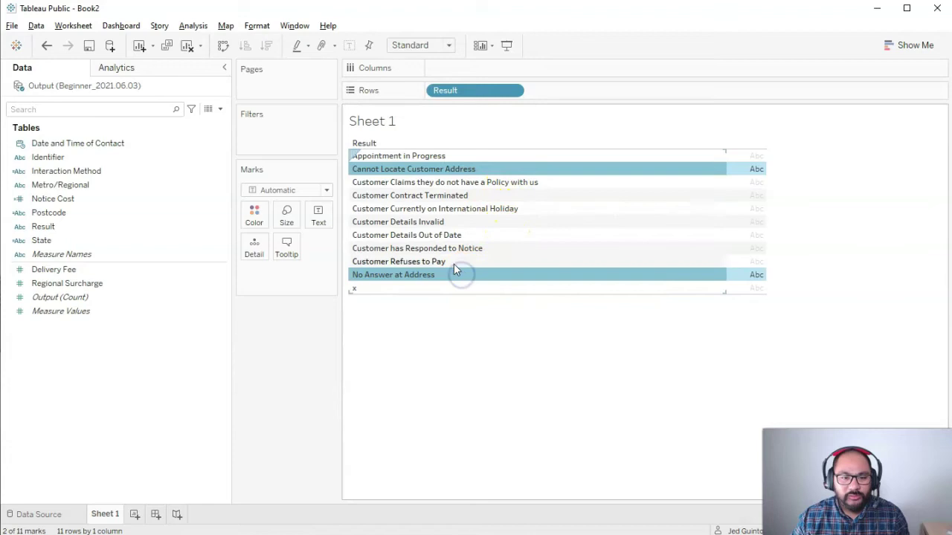
{"action": "left_click", "coordinate": [452, 262], "text": "ctrl"}
{"action": "left_click", "coordinate": [442, 248]}
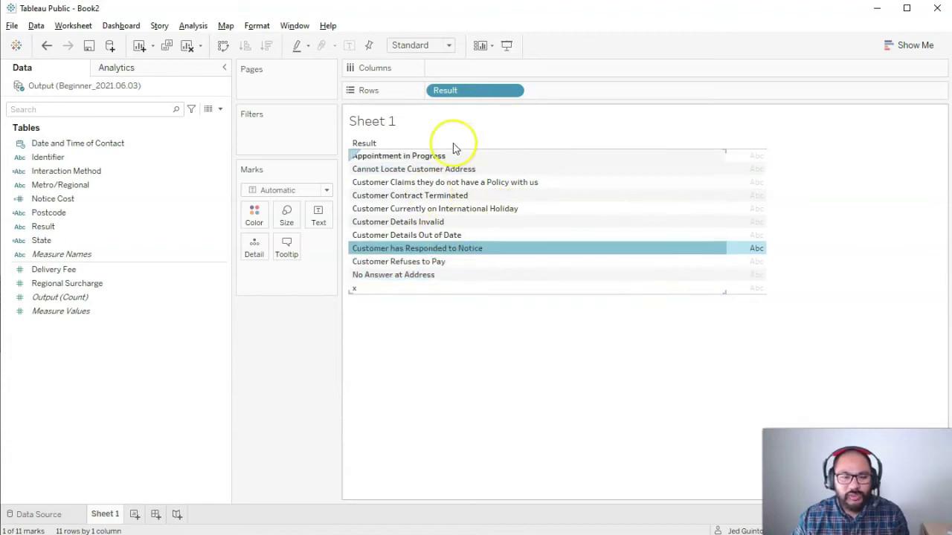
{"action": "left_click", "coordinate": [458, 376]}
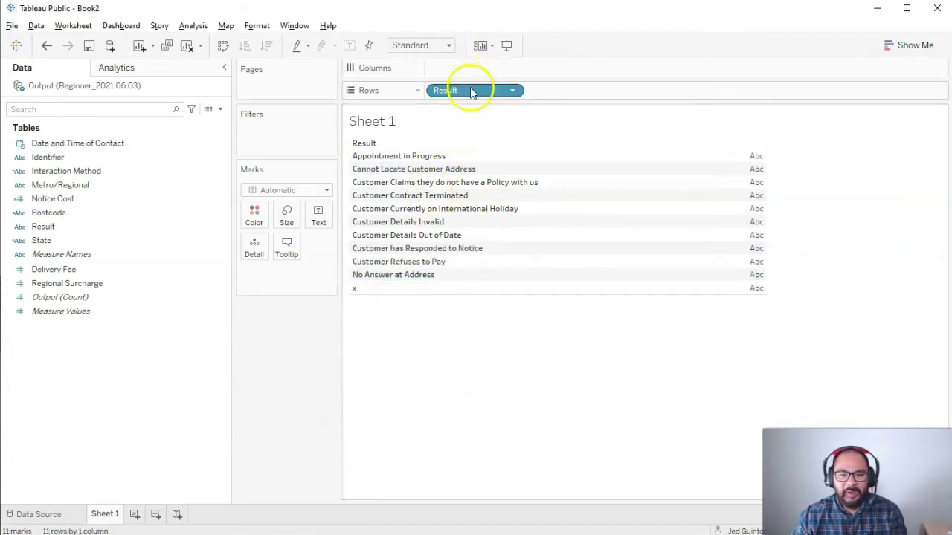
{"action": "left_click_drag", "start_coordinate": [469, 90], "coordinate": [286, 375]}
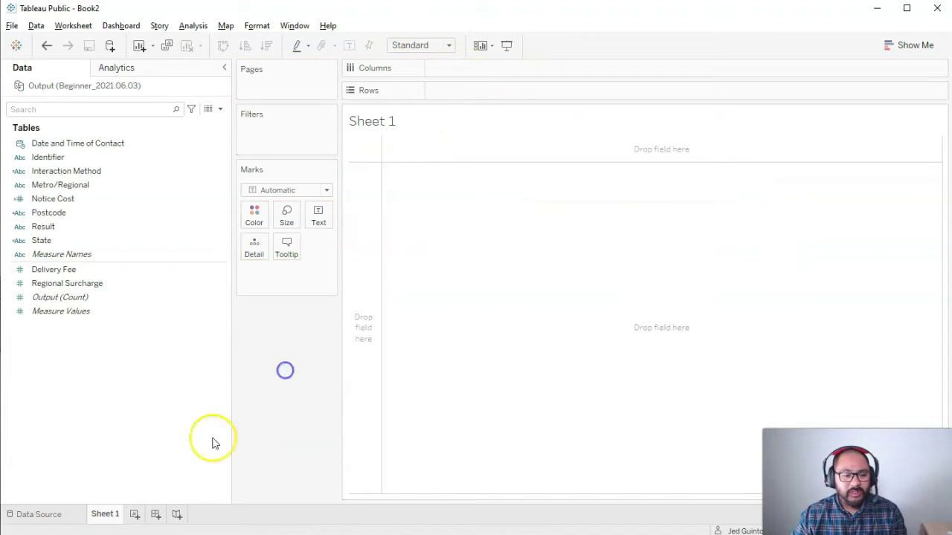
Step: Inspect the Delivery Fee, Regional Surcharge and Notice Cost values in the Data Source grid
{"action": "left_click", "coordinate": [49, 517]}
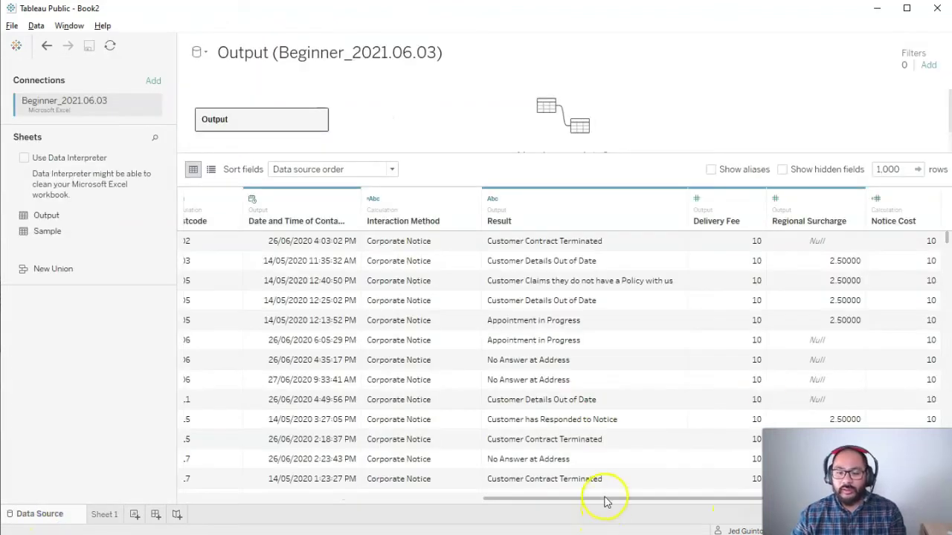
{"action": "left_click_drag", "start_coordinate": [796, 248], "coordinate": [816, 362]}
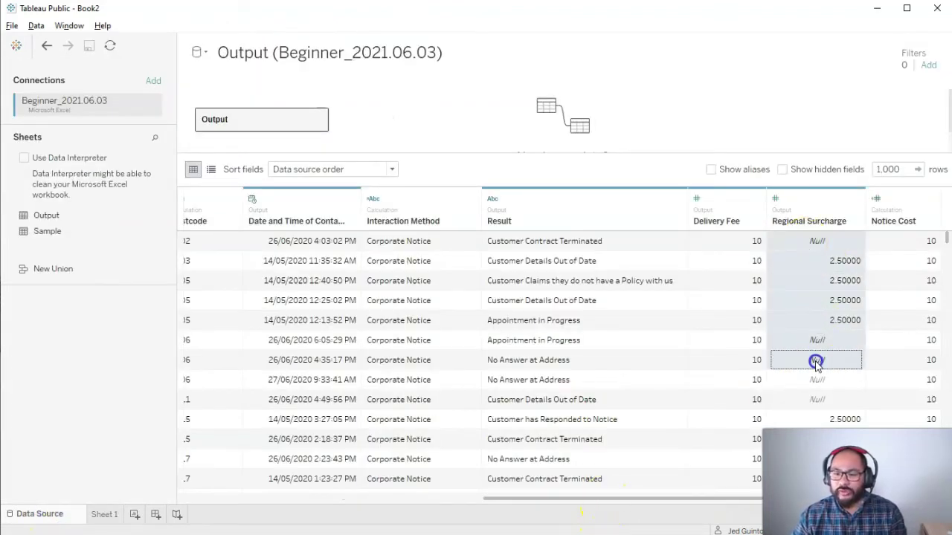
{"action": "left_click_drag", "start_coordinate": [888, 244], "coordinate": [903, 348]}
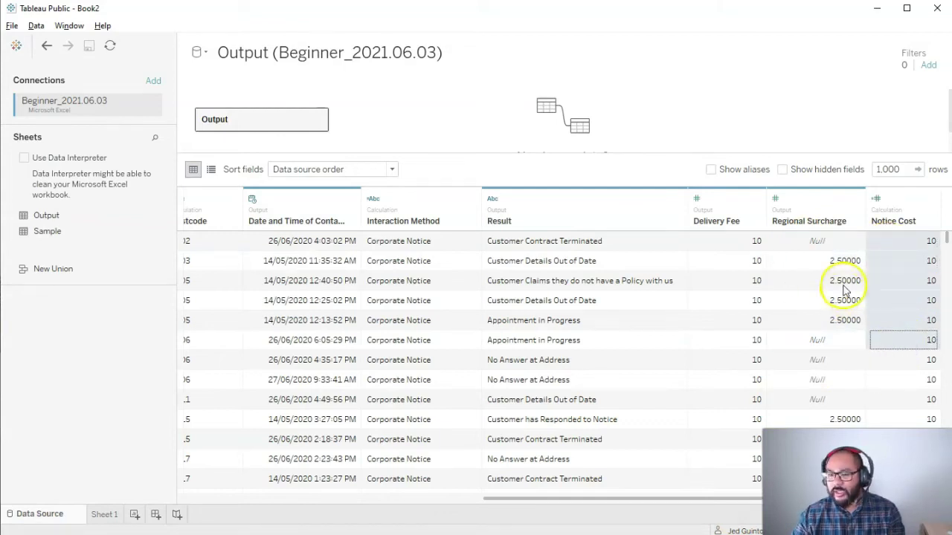
{"action": "left_click_drag", "start_coordinate": [724, 241], "coordinate": [724, 365]}
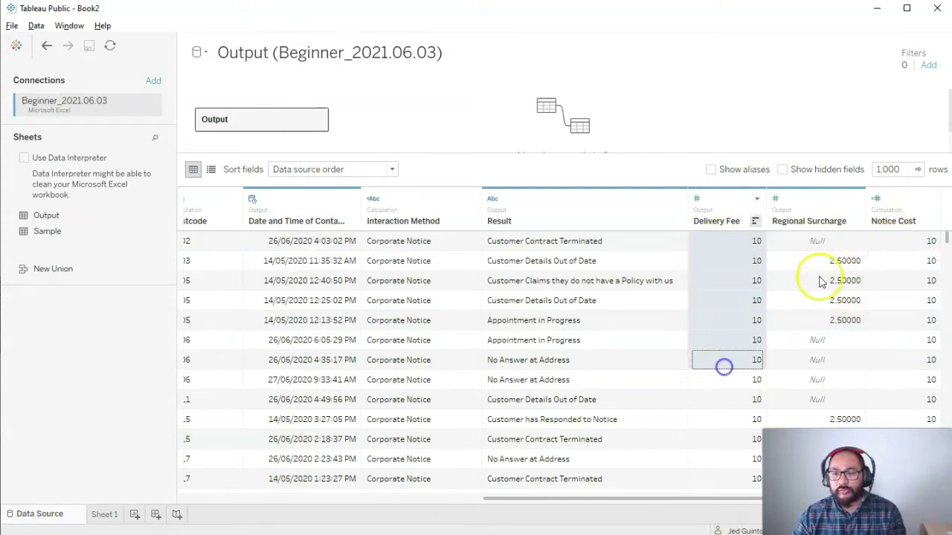
{"action": "left_click", "coordinate": [822, 242]}
{"action": "left_click_drag", "start_coordinate": [824, 244], "coordinate": [818, 320]}
{"action": "left_click", "coordinate": [730, 247]}
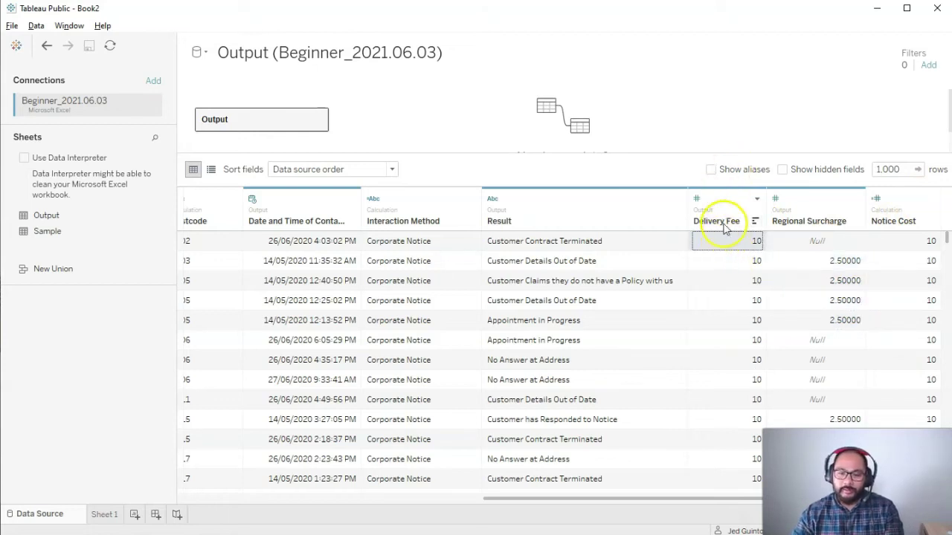
{"action": "left_click_drag", "start_coordinate": [724, 240], "coordinate": [725, 392]}
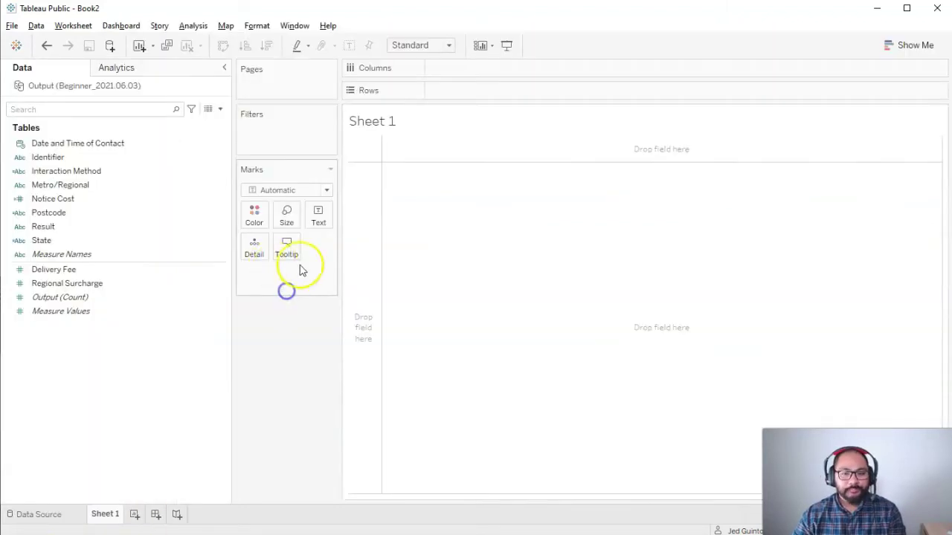
Step: Chart total Delivery Fee on Sheet 1 as a single 23,618 bar
{"action": "left_click", "coordinate": [88, 274]}
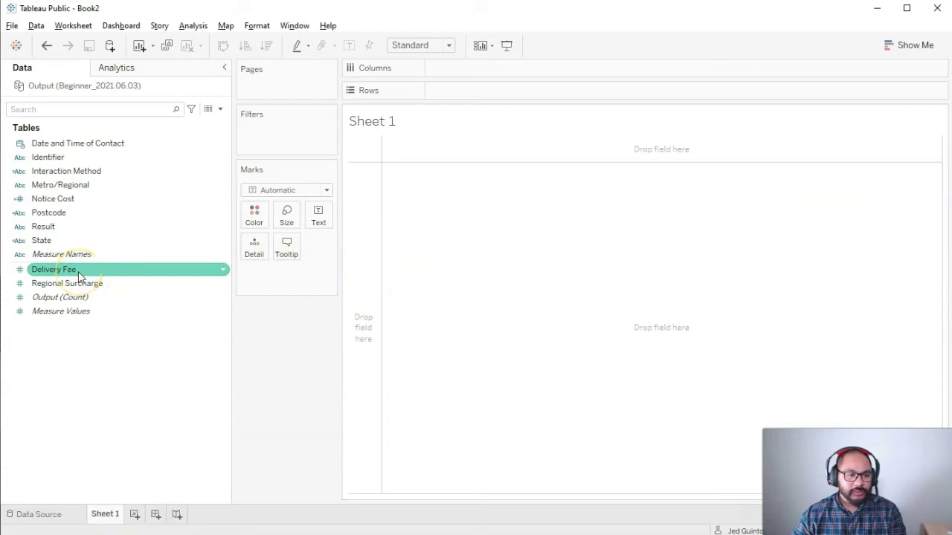
{"action": "double_click", "coordinate": [78, 274]}
{"action": "mouse_move", "coordinate": [411, 194]}
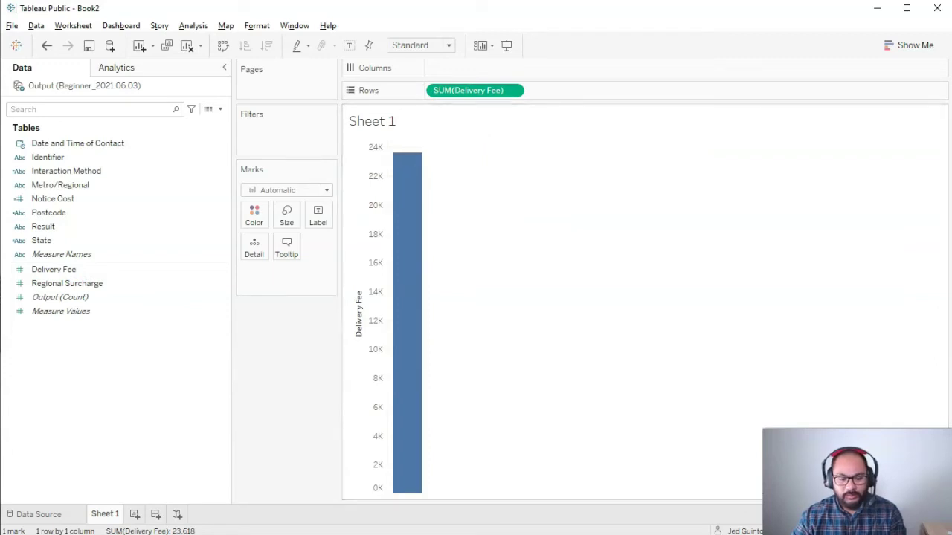
{"action": "left_click", "coordinate": [461, 525]}
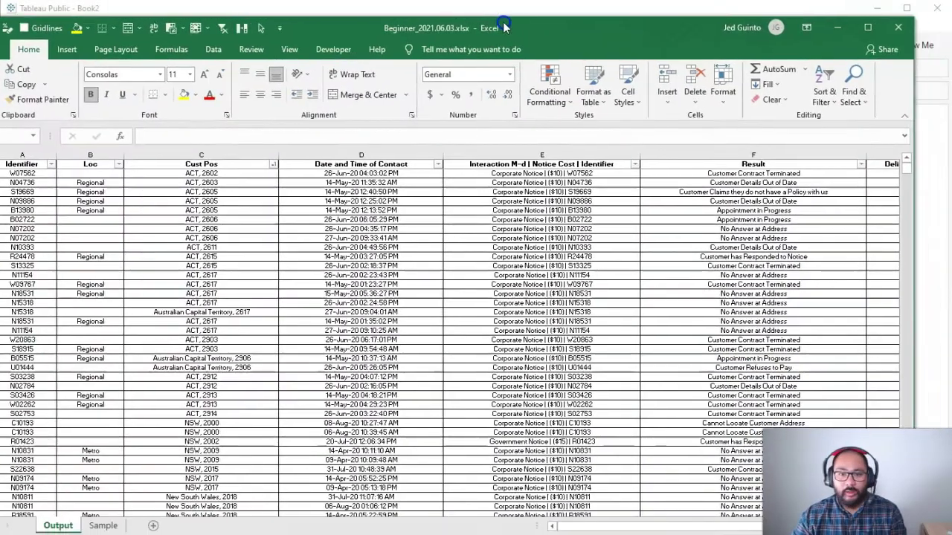
Step: Confirm Excel's Delivery Fee column sums to $23,618, then clear the Tableau chart
{"action": "left_click_drag", "start_coordinate": [505, 25], "coordinate": [345, 12]}
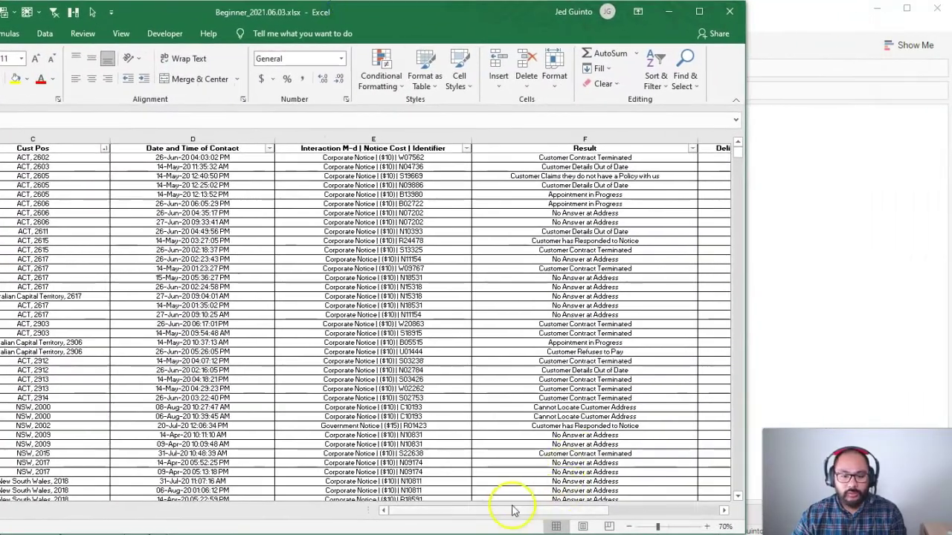
{"action": "left_click_drag", "start_coordinate": [510, 510], "coordinate": [683, 512]}
{"action": "left_click", "coordinate": [455, 149]}
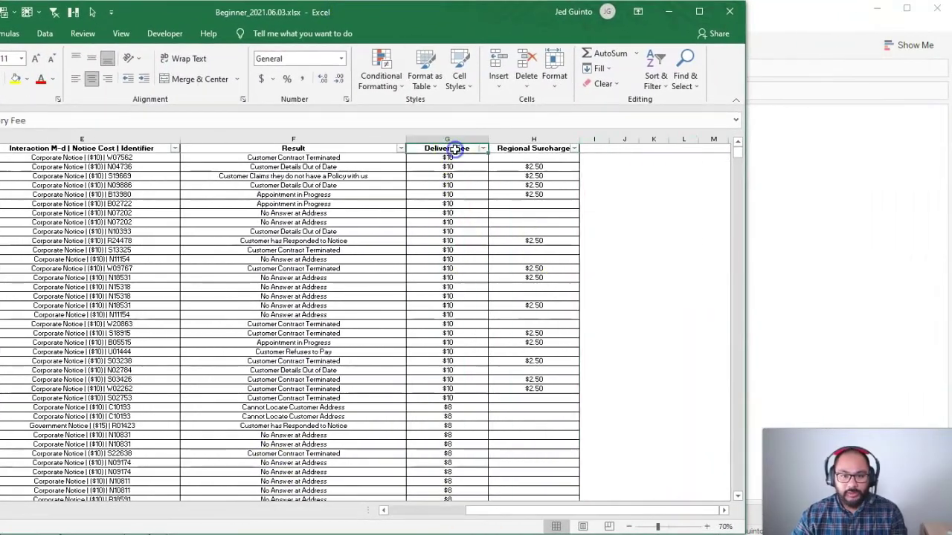
{"action": "key", "text": "ctrl+shift+Down"}
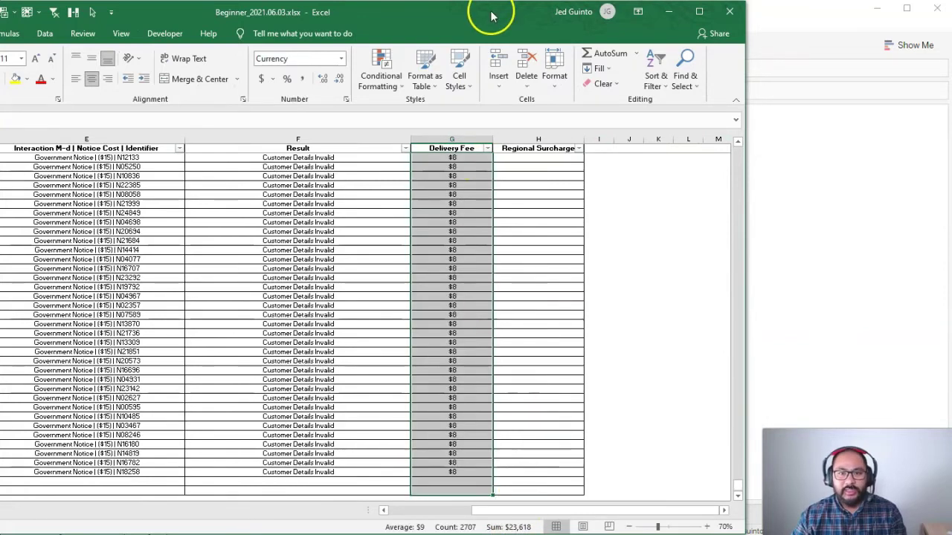
{"action": "left_click", "coordinate": [667, 12]}
{"action": "left_click_drag", "start_coordinate": [479, 90], "coordinate": [305, 384]}
Step: Chart total Regional Surcharge (682.5) in place of Delivery Fee, then bring Excel forward
{"action": "left_click", "coordinate": [50, 270]}
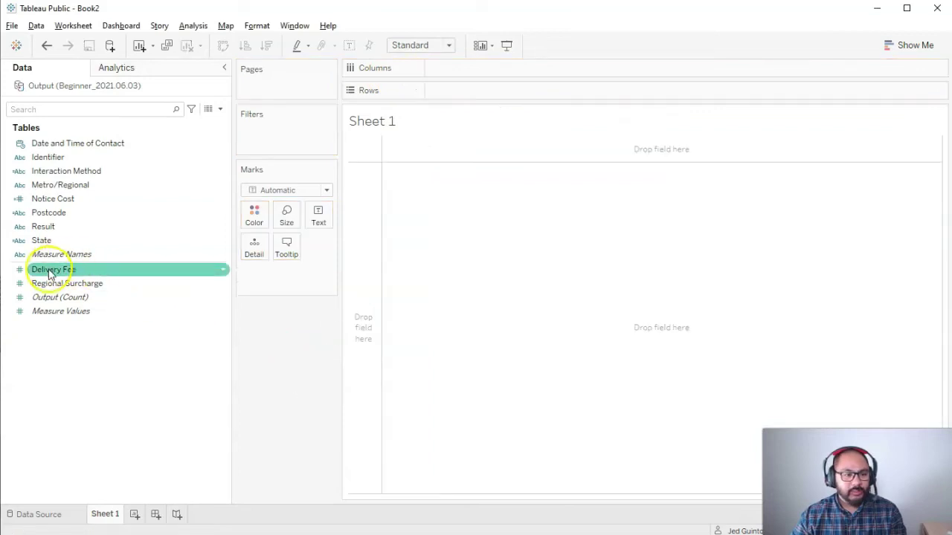
{"action": "left_click_drag", "start_coordinate": [47, 282], "coordinate": [358, 212]}
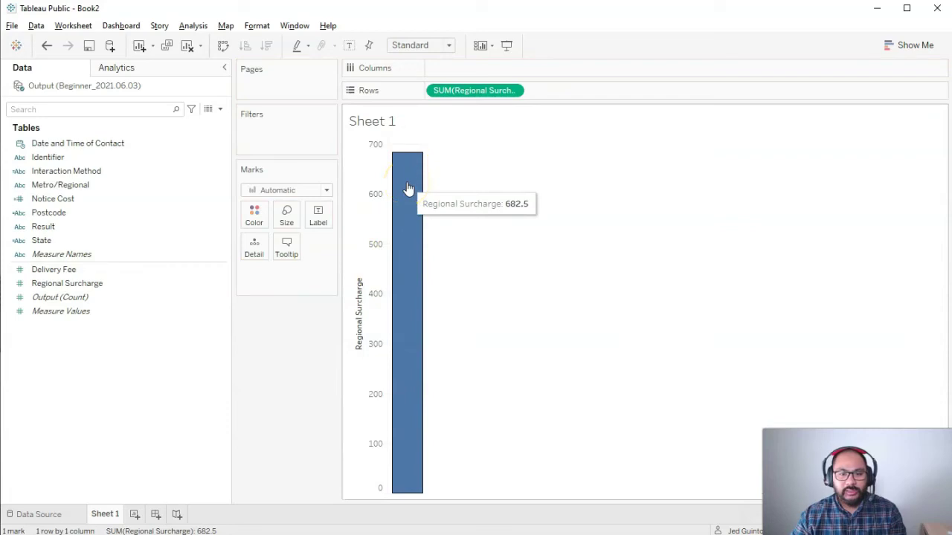
{"action": "left_click_drag", "start_coordinate": [951, 173], "coordinate": [270, 10]}
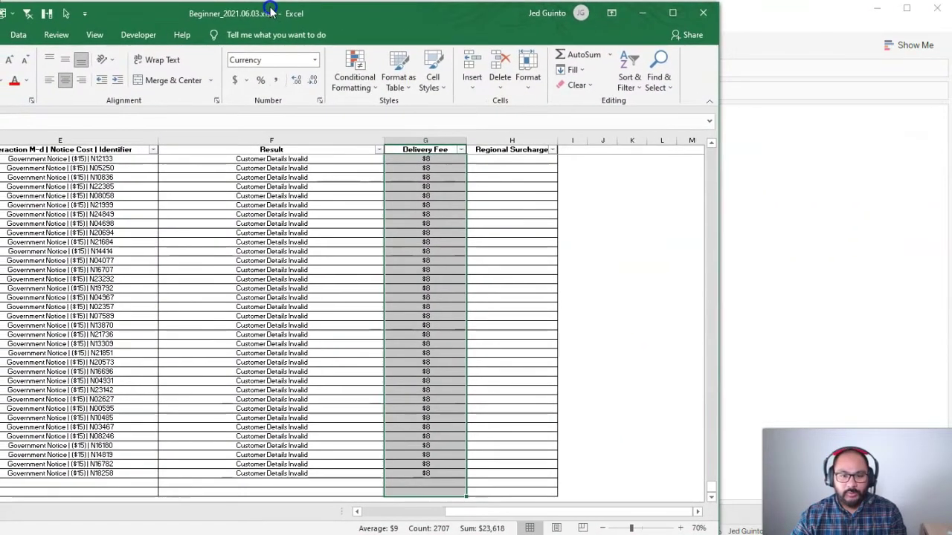
Step: Select Regional Surcharge values from H2 to the last row, showing a $683 sum
{"action": "left_click", "coordinate": [524, 150]}
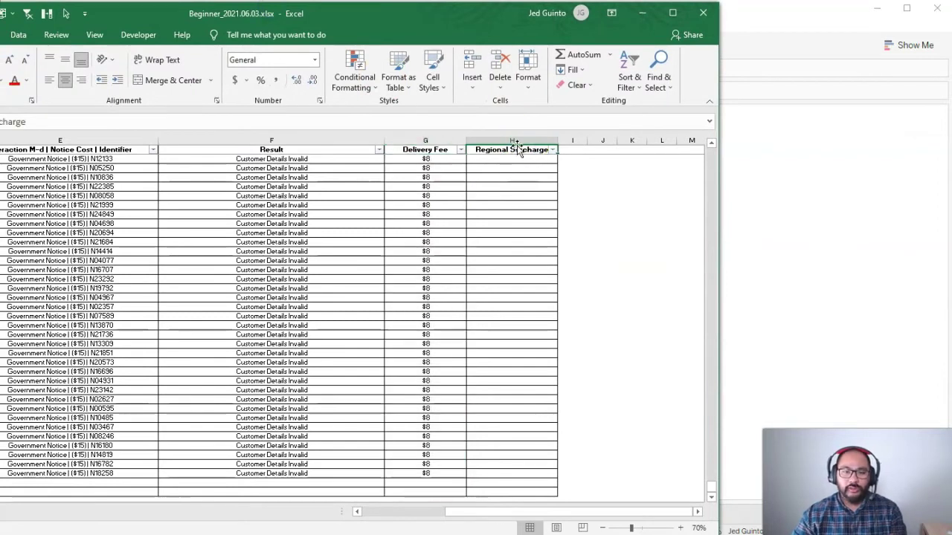
{"action": "key", "text": "Down"}
{"action": "left_click_drag", "start_coordinate": [712, 152], "coordinate": [711, 487]}
{"action": "left_click", "coordinate": [548, 490], "text": "shift"}
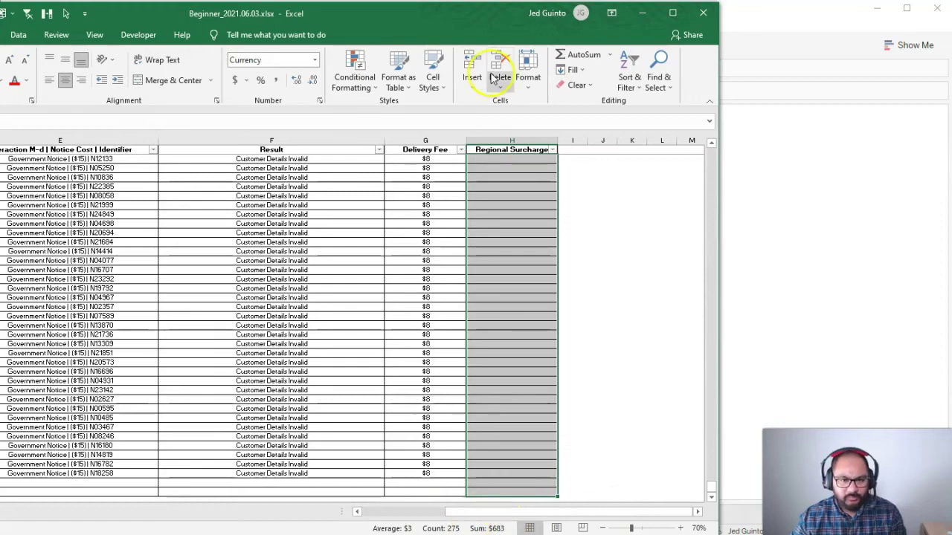
{"action": "mouse_move", "coordinate": [442, 16]}
{"action": "left_mouse_down"}
{"action": "mouse_move", "coordinate": [514, 198]}
{"action": "mouse_move", "coordinate": [471, 391]}
{"action": "mouse_move", "coordinate": [436, 201]}
{"action": "mouse_move", "coordinate": [429, 7]}
{"action": "mouse_move", "coordinate": [453, 11]}
{"action": "mouse_move", "coordinate": [424, 15]}
{"action": "left_mouse_up"}
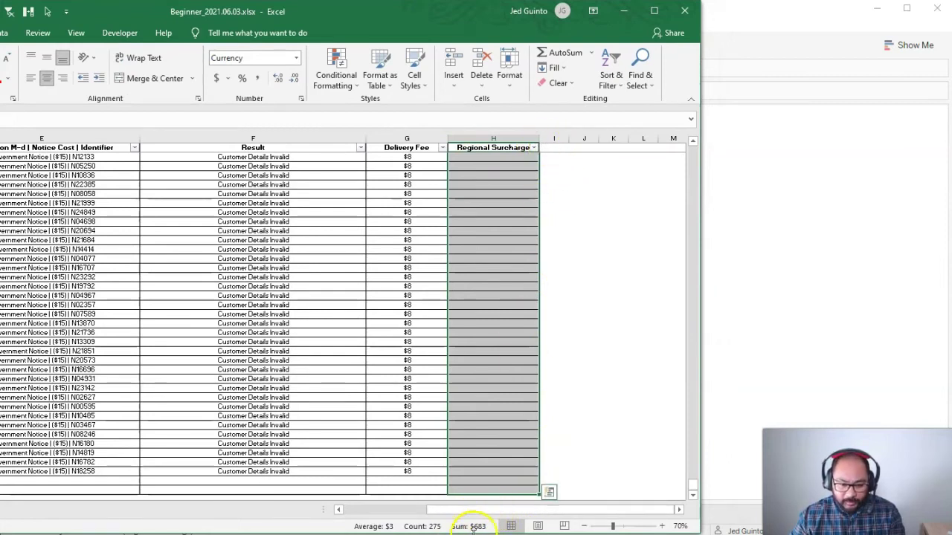
Step: Abandon a first SUM attempt in column I and select cell I1
{"action": "left_click", "coordinate": [549, 153]}
{"action": "scroll", "coordinate": [669, 187], "scroll_direction": "up", "scroll_amount": 15}
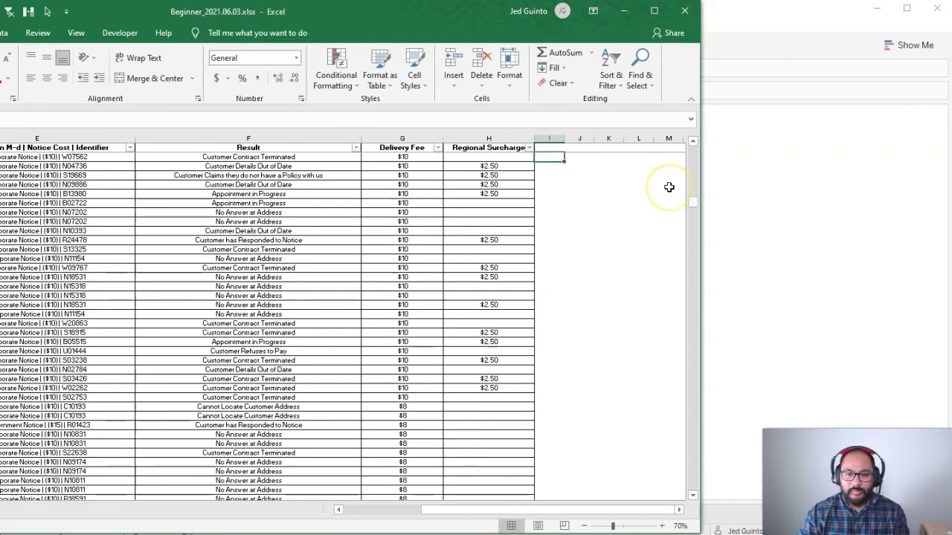
{"action": "type", "text": "=sum("}
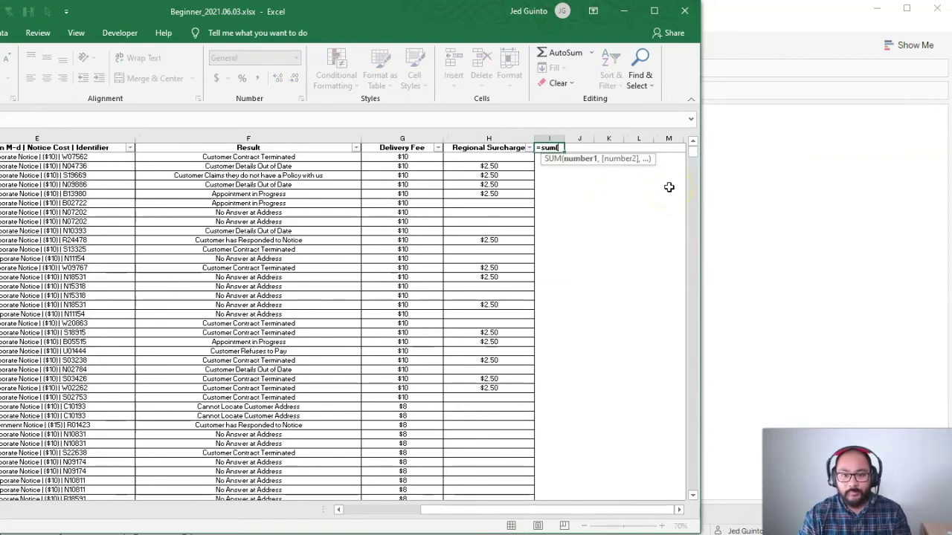
{"action": "key", "text": "Escape"}
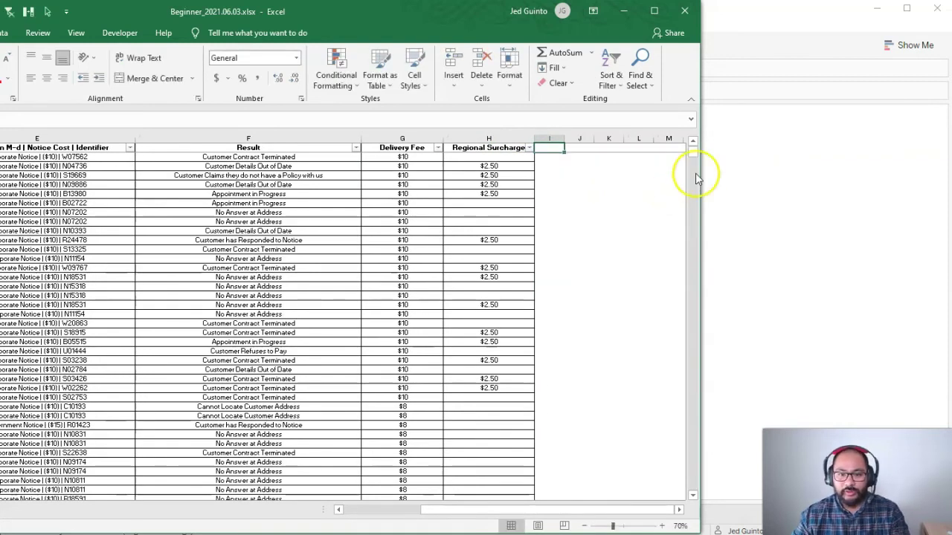
{"action": "scroll", "coordinate": [606, 209], "scroll_direction": "up", "scroll_amount": 5}
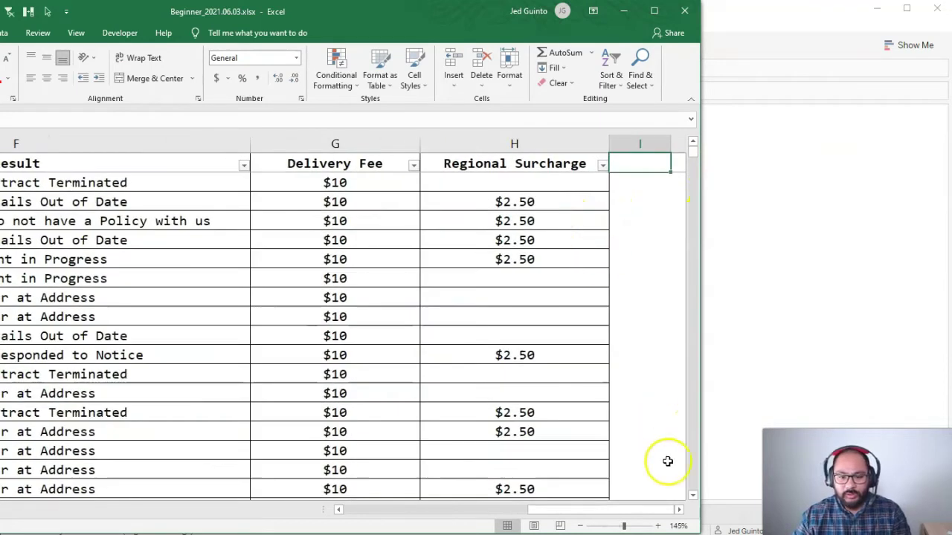
{"action": "left_click", "coordinate": [678, 511]}
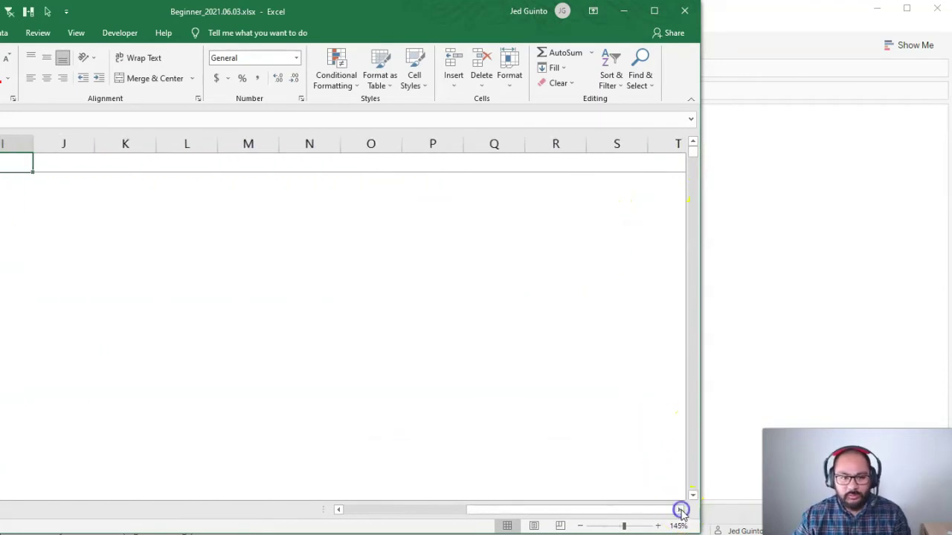
{"action": "left_click", "coordinate": [338, 510]}
{"action": "left_click", "coordinate": [338, 510]}
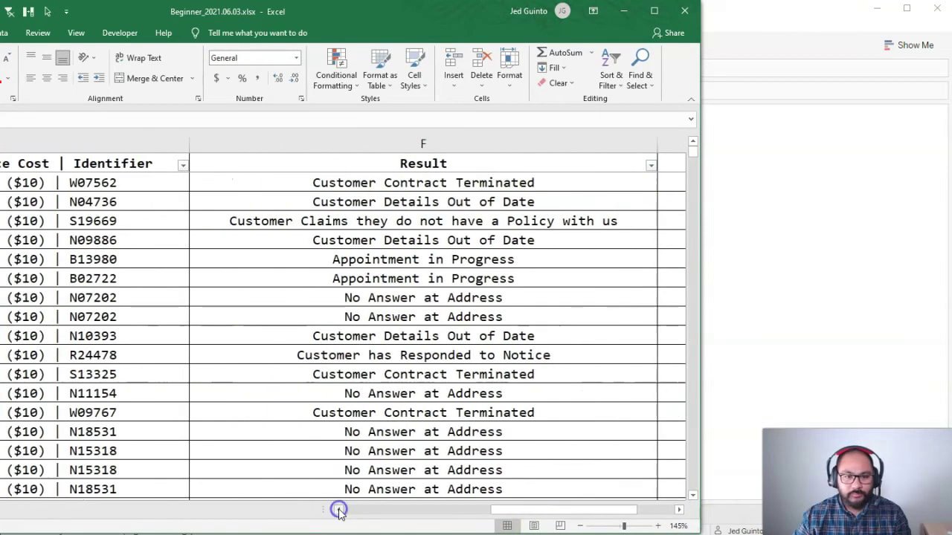
{"action": "left_click", "coordinate": [679, 511]}
Step: Enter =SUM(H2:H2708) in I1, totalling Regional Surcharge at $683
{"action": "type", "text": "=sum"}
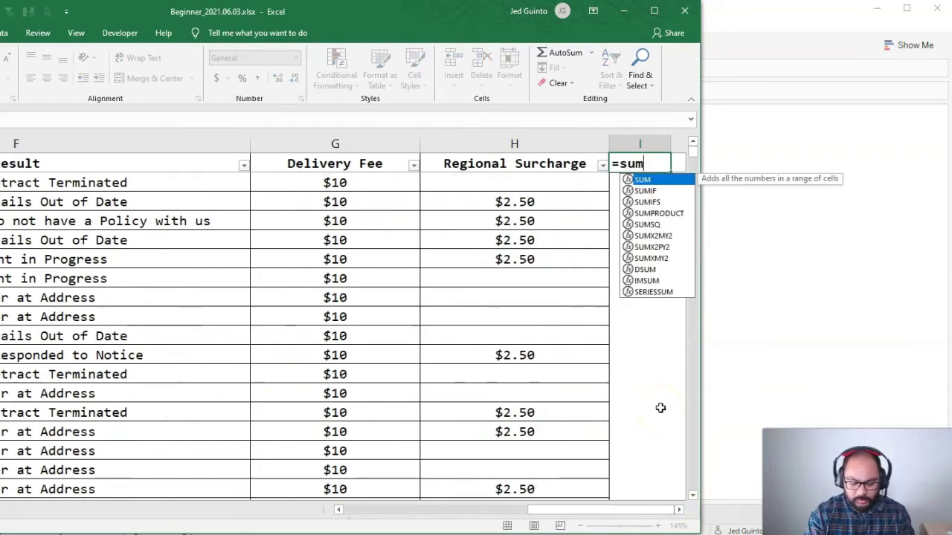
{"action": "type", "text": "("}
{"action": "key", "text": "Left"}
{"action": "key", "text": "Down"}
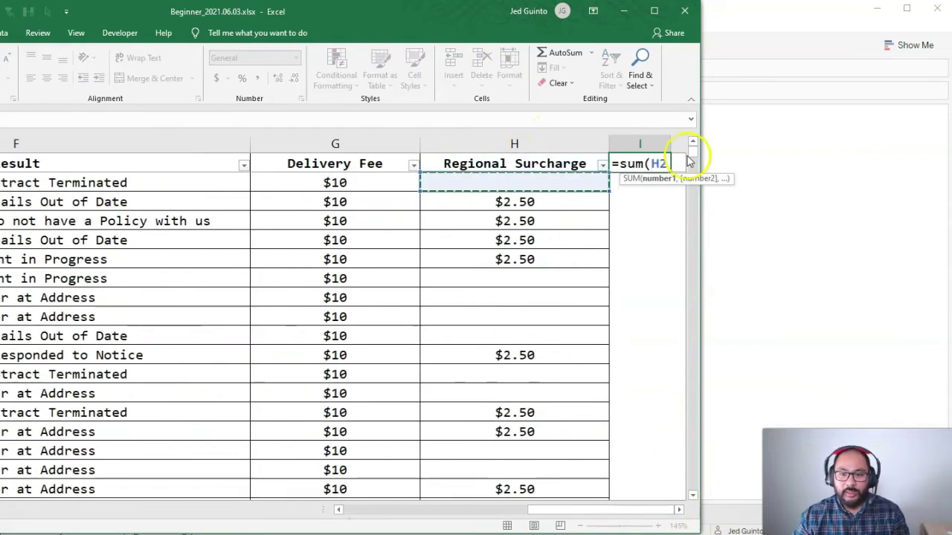
{"action": "left_click_drag", "start_coordinate": [692, 153], "coordinate": [694, 510]}
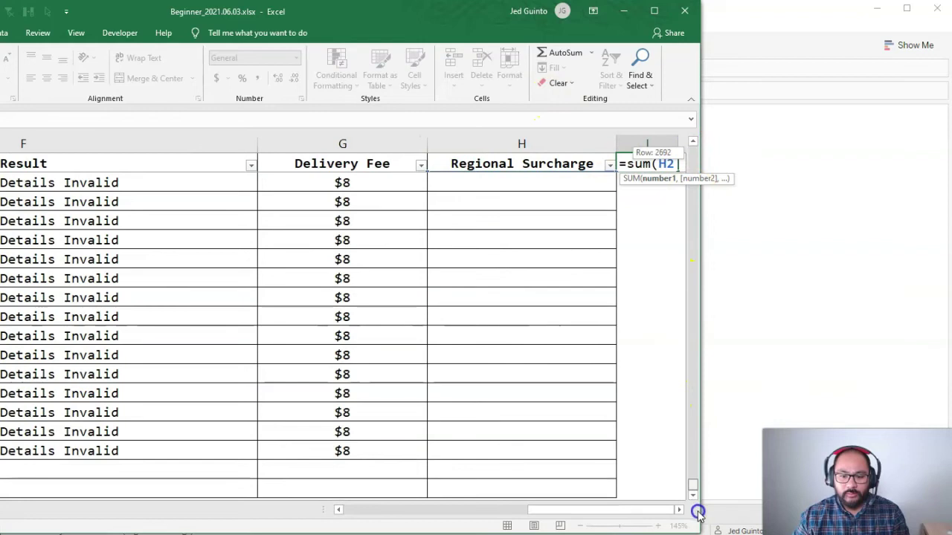
{"action": "left_click", "coordinate": [552, 484], "text": "shift"}
{"action": "type", "text": ")"}
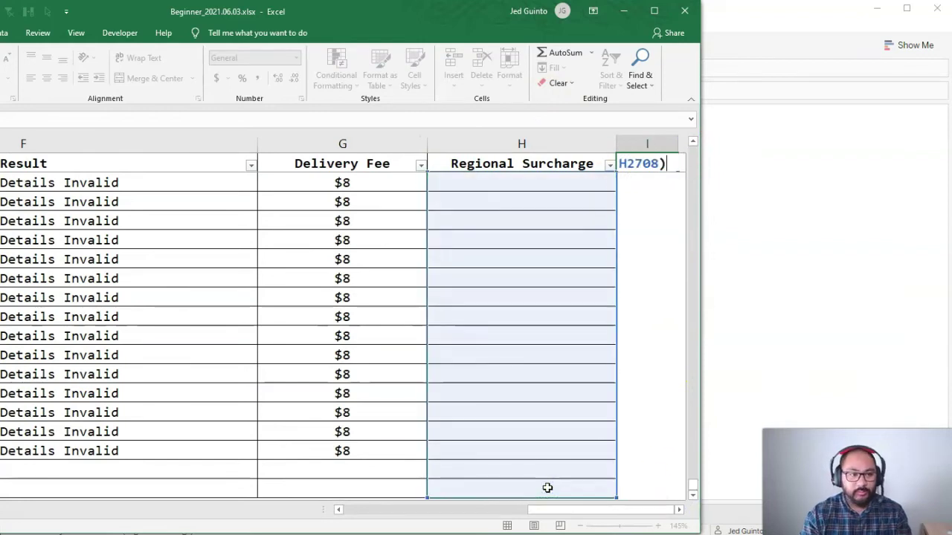
{"action": "key", "text": "Return"}
{"action": "left_click", "coordinate": [652, 166]}
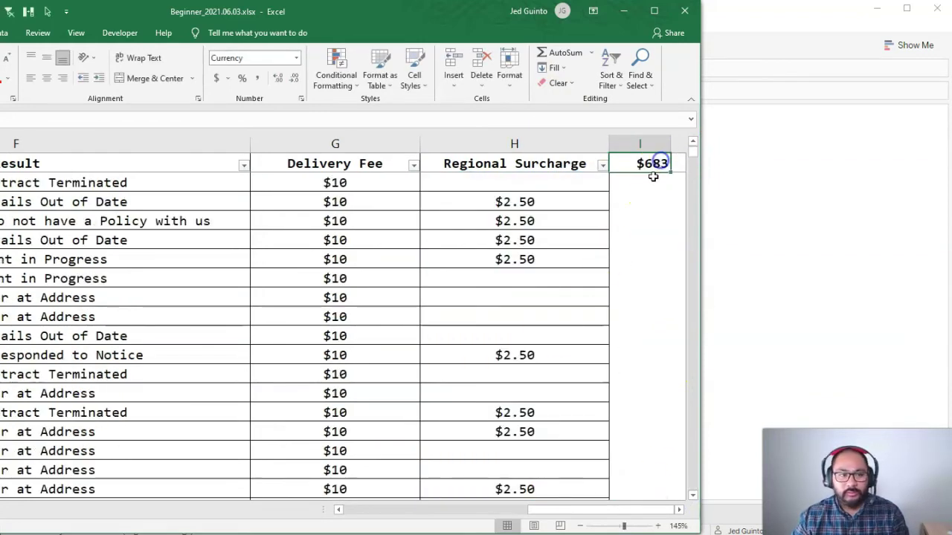
{"action": "scroll", "coordinate": [652, 182], "scroll_direction": "down", "scroll_amount": 1}
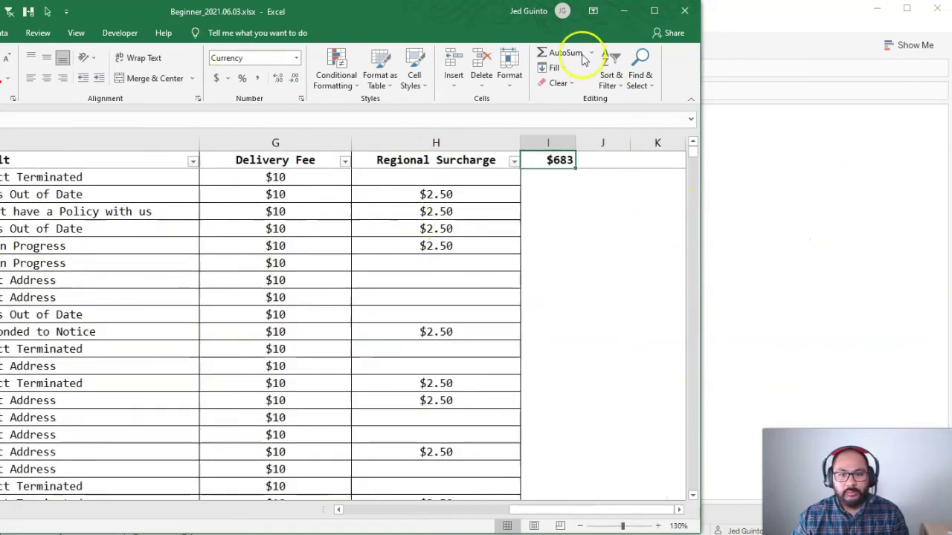
Step: Move and narrow the Excel window, then check the range the I1 total formula sums
{"action": "left_click_drag", "start_coordinate": [458, 11], "coordinate": [684, 16]}
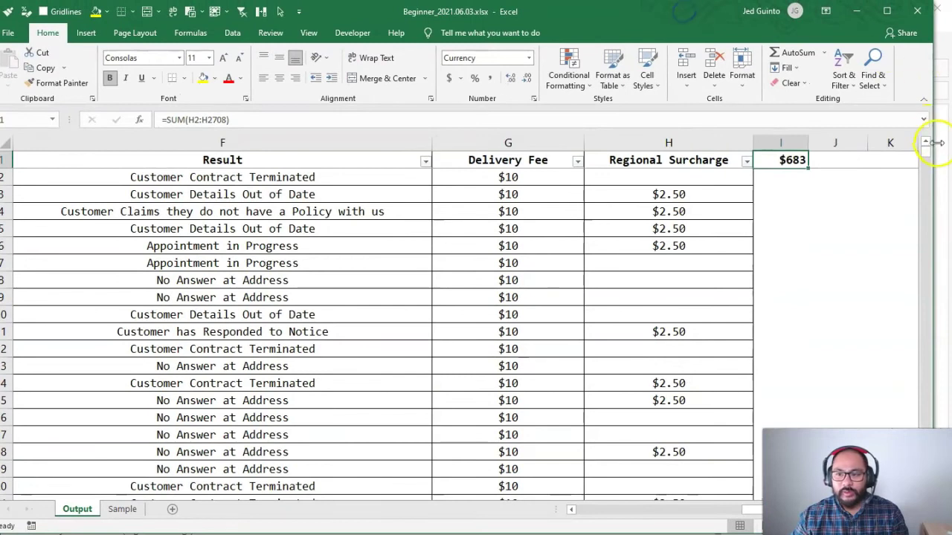
{"action": "left_click_drag", "start_coordinate": [935, 142], "coordinate": [724, 178]}
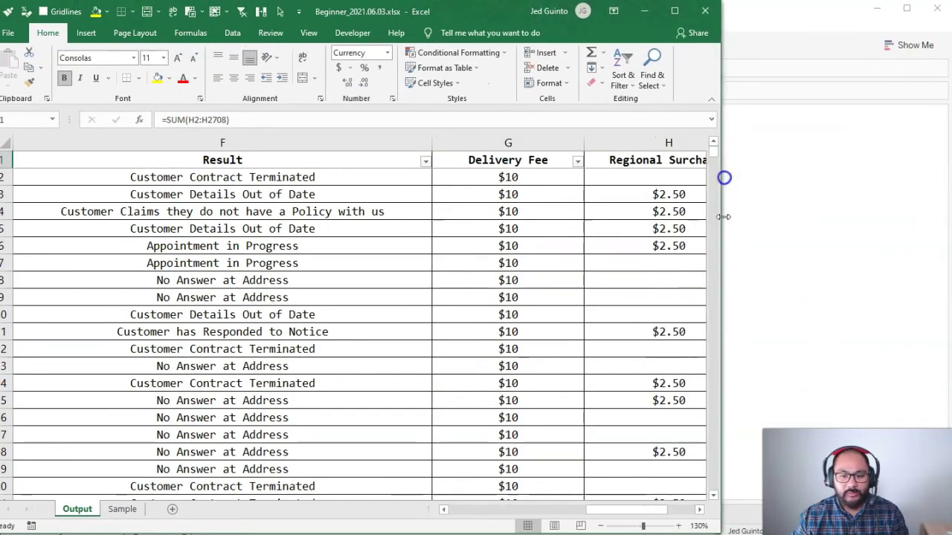
{"action": "left_click_drag", "start_coordinate": [654, 510], "coordinate": [706, 510]}
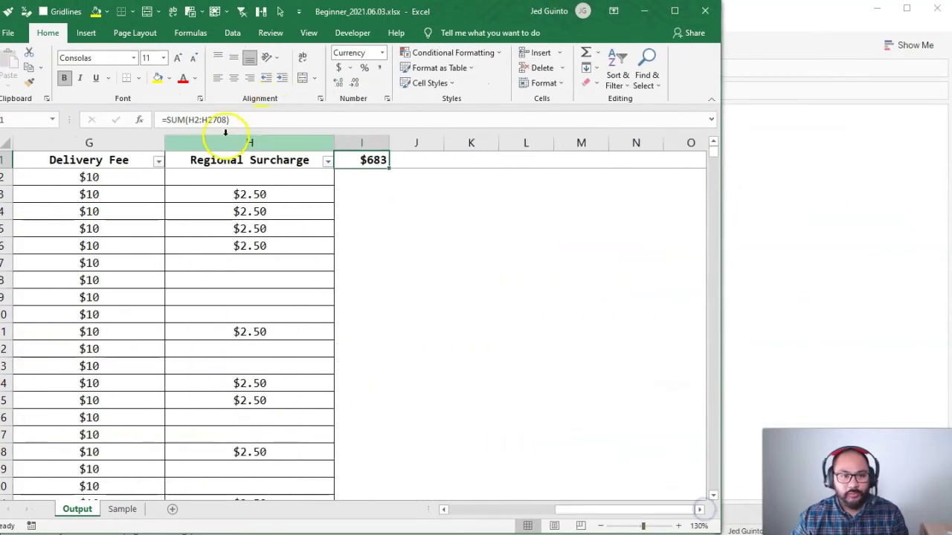
{"action": "left_click", "coordinate": [248, 119]}
{"action": "left_click_drag", "start_coordinate": [249, 119], "coordinate": [170, 119]}
{"action": "key", "text": "Escape"}
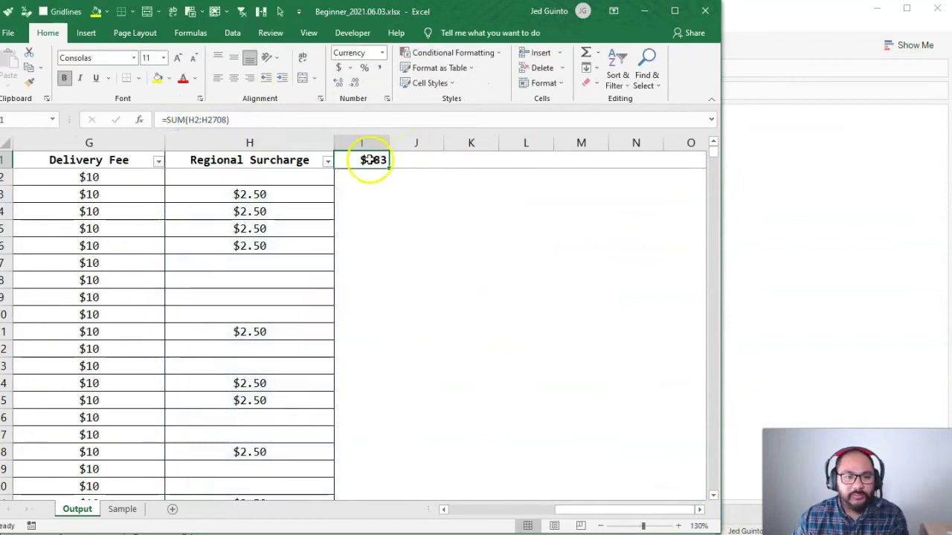
Step: Widen column I so the Regional Surcharge total reads $682.5, briefly annotating it
{"action": "left_click_drag", "start_coordinate": [388, 142], "coordinate": [452, 142]}
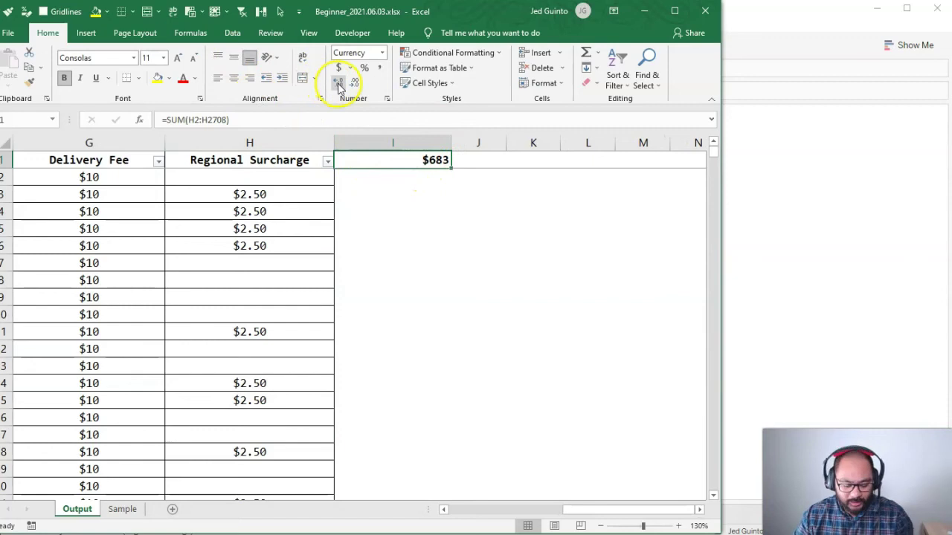
{"action": "left_click_drag", "start_coordinate": [364, 77], "coordinate": [331, 87]}
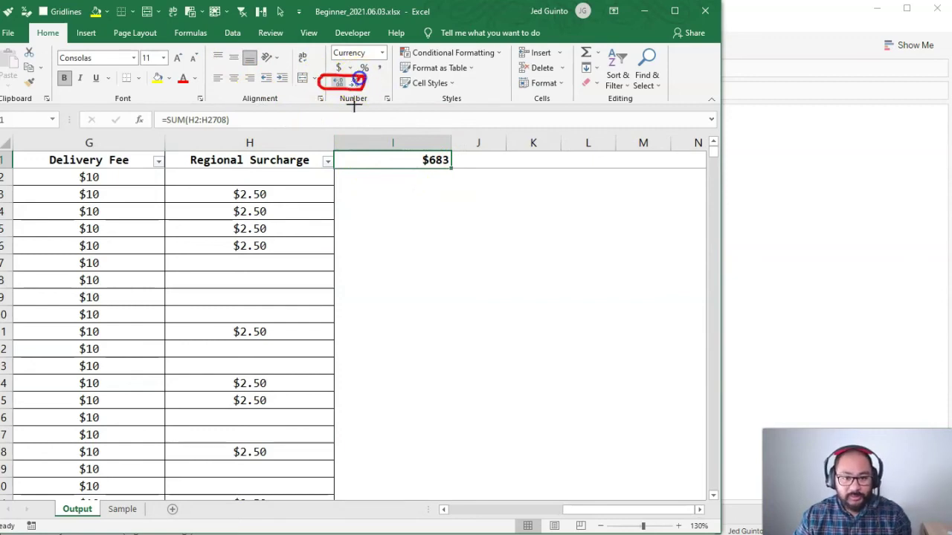
{"action": "key", "text": "Escape"}
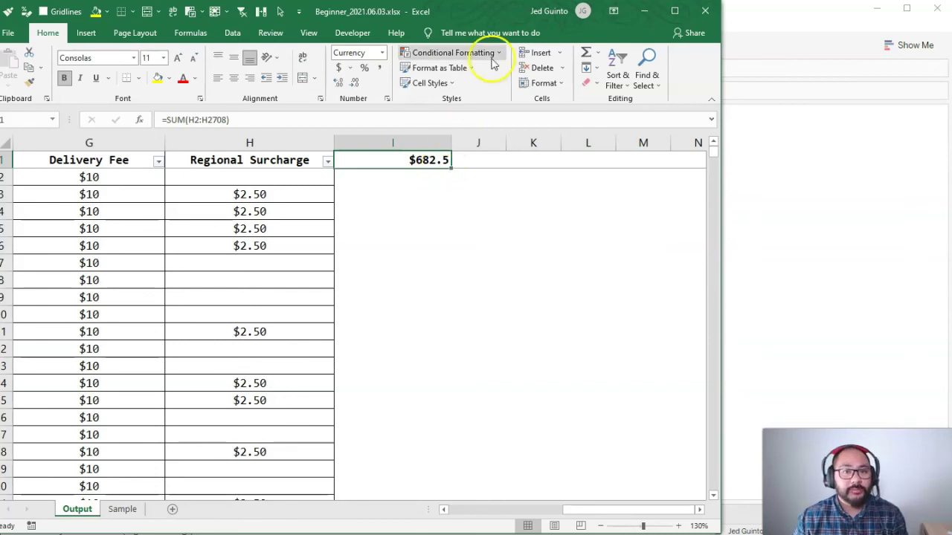
Step: Drop SUM(Regional Surcharge) from the Rows shelf and browse the Output data source grid
{"action": "left_click", "coordinate": [649, 13]}
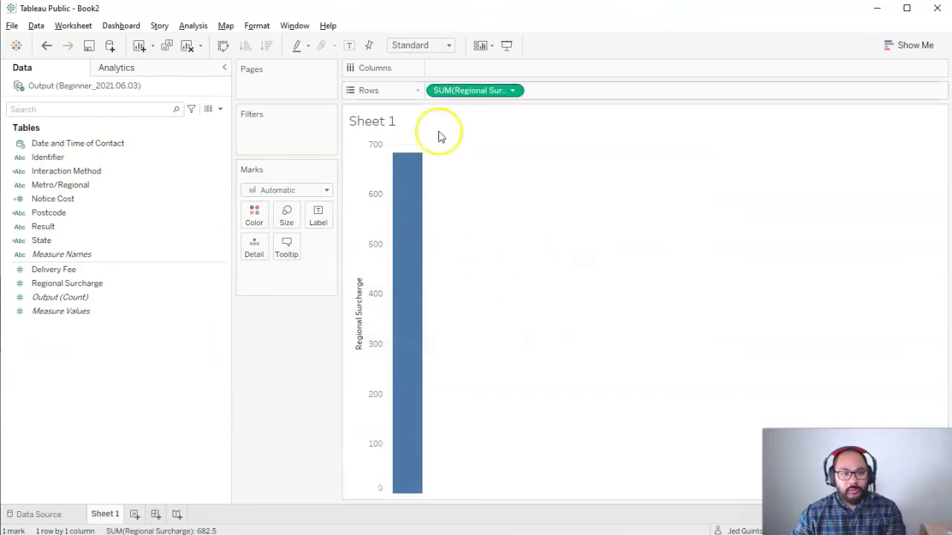
{"action": "left_click_drag", "start_coordinate": [473, 92], "coordinate": [281, 402]}
{"action": "left_click", "coordinate": [53, 514]}
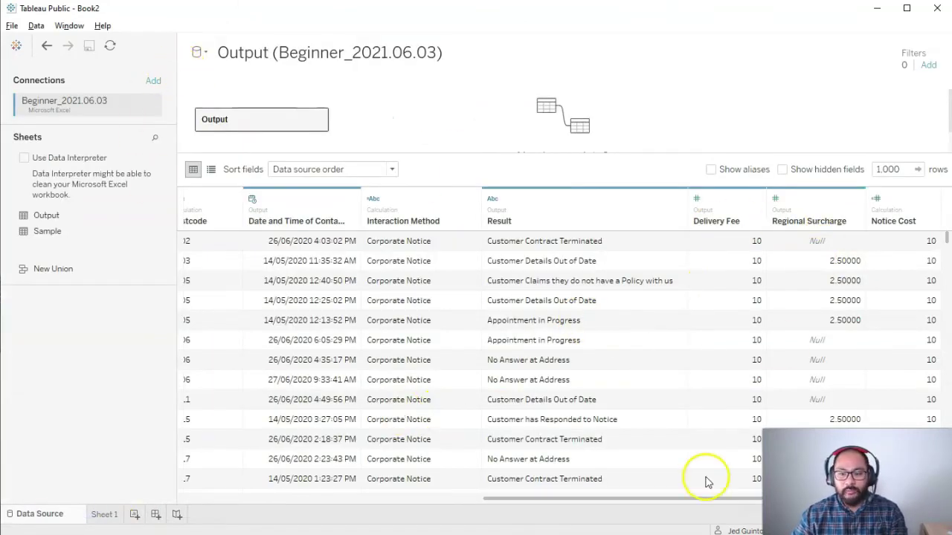
{"action": "left_click_drag", "start_coordinate": [632, 498], "coordinate": [330, 515]}
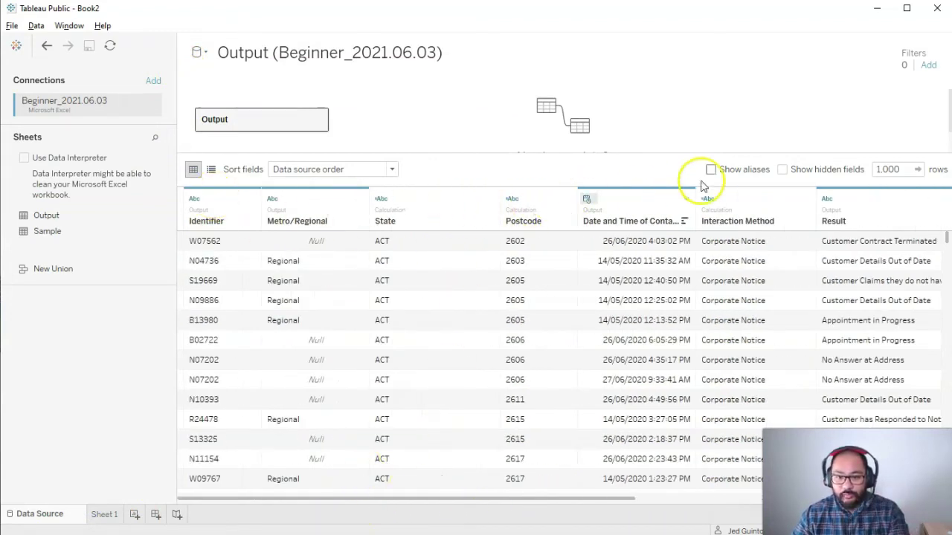
{"action": "left_click_drag", "start_coordinate": [949, 108], "coordinate": [945, 148]}
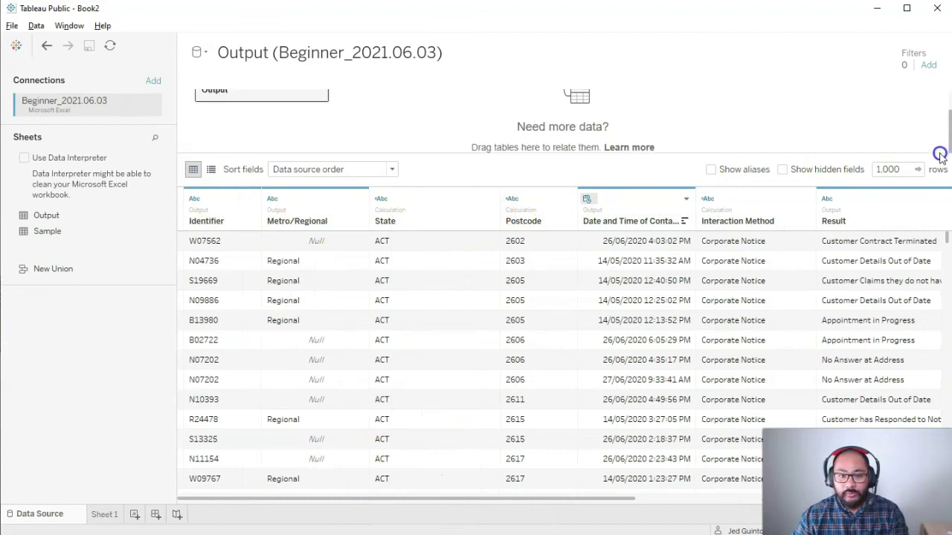
{"action": "left_click_drag", "start_coordinate": [947, 243], "coordinate": [947, 253]}
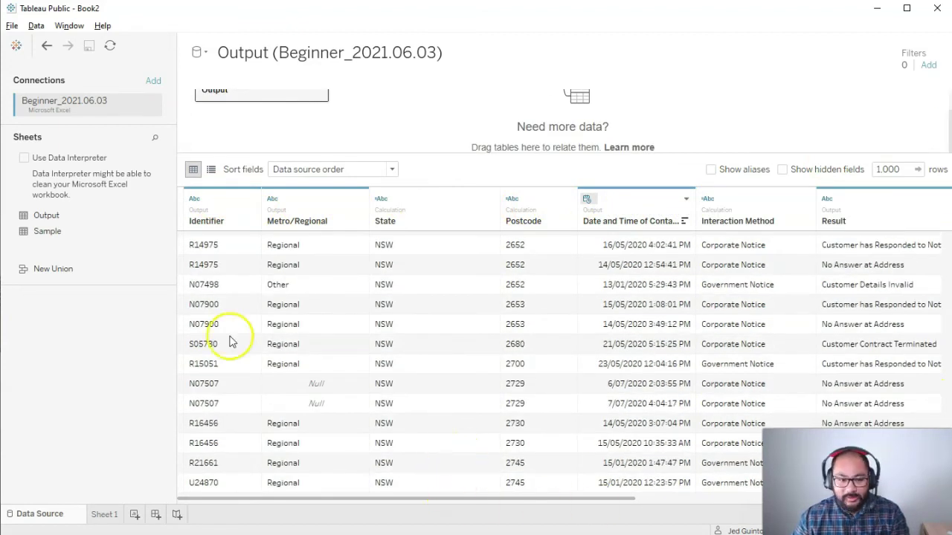
{"action": "scroll", "coordinate": [253, 356], "scroll_direction": "up", "scroll_amount": 15}
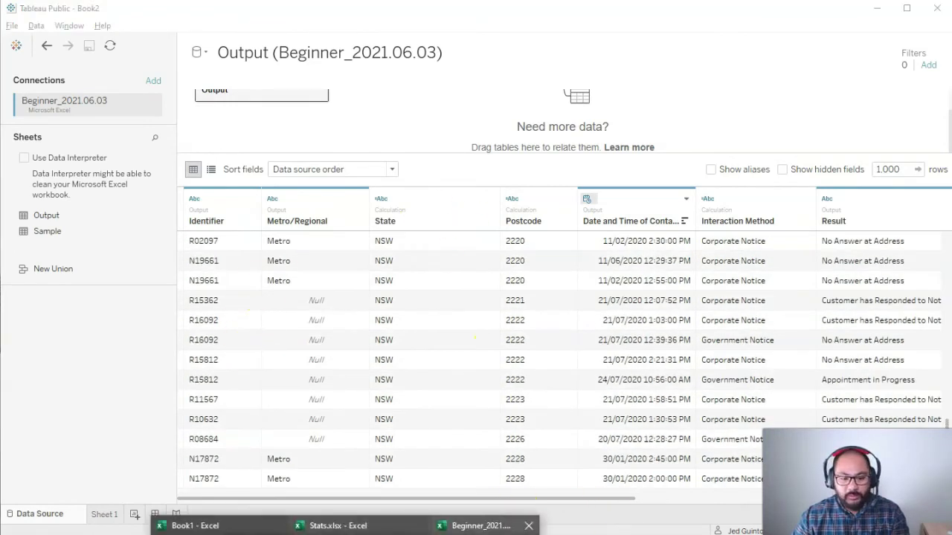
Step: In Excel, select column I and note rows 2707–2708, then minimize back to Tableau
{"action": "left_click", "coordinate": [484, 523]}
{"action": "key", "text": "ctrl+z"}
{"action": "key", "text": "ctrl+z"}
{"action": "key", "text": "ctrl+z"}
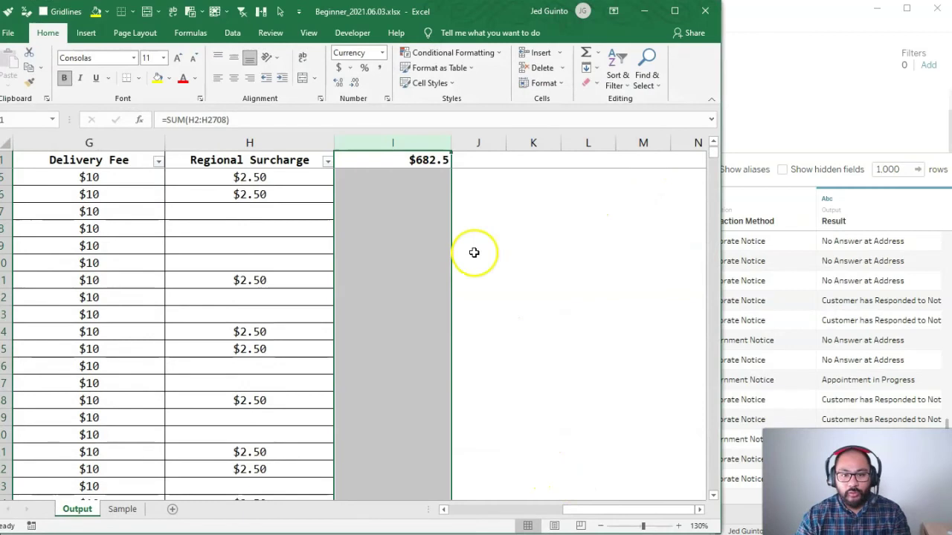
{"action": "left_click_drag", "start_coordinate": [577, 498], "coordinate": [454, 507]}
{"action": "left_click_drag", "start_coordinate": [713, 152], "coordinate": [707, 497]}
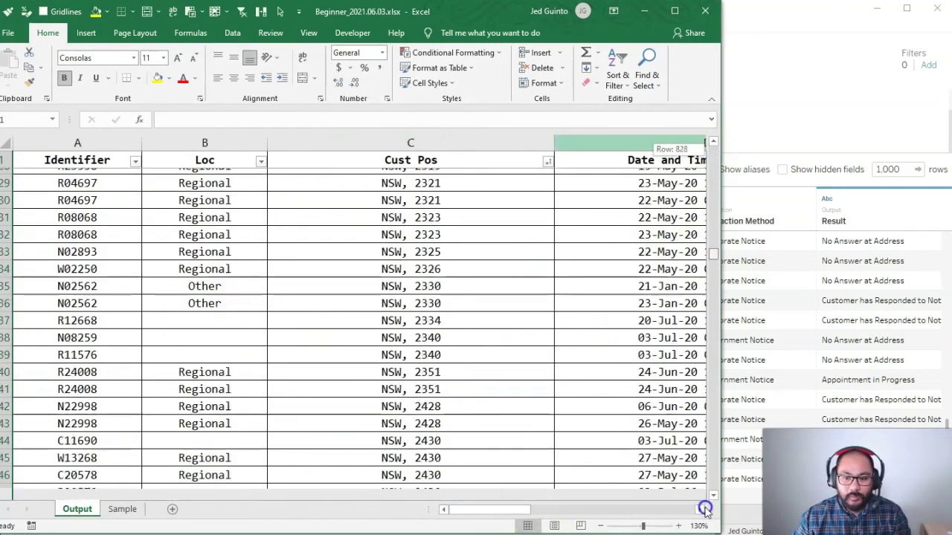
{"action": "left_click_drag", "start_coordinate": [69, 469], "coordinate": [65, 485]}
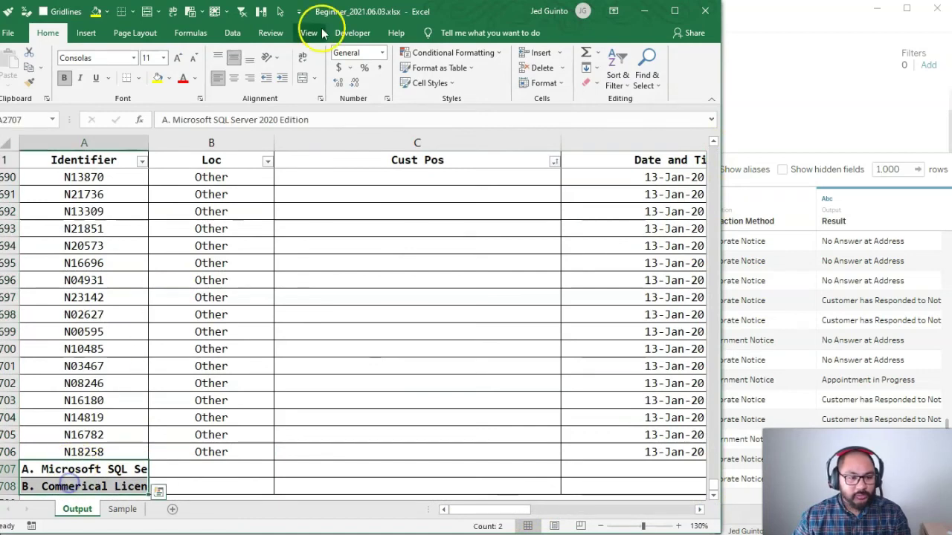
{"action": "left_click_drag", "start_coordinate": [351, 10], "coordinate": [372, 11]}
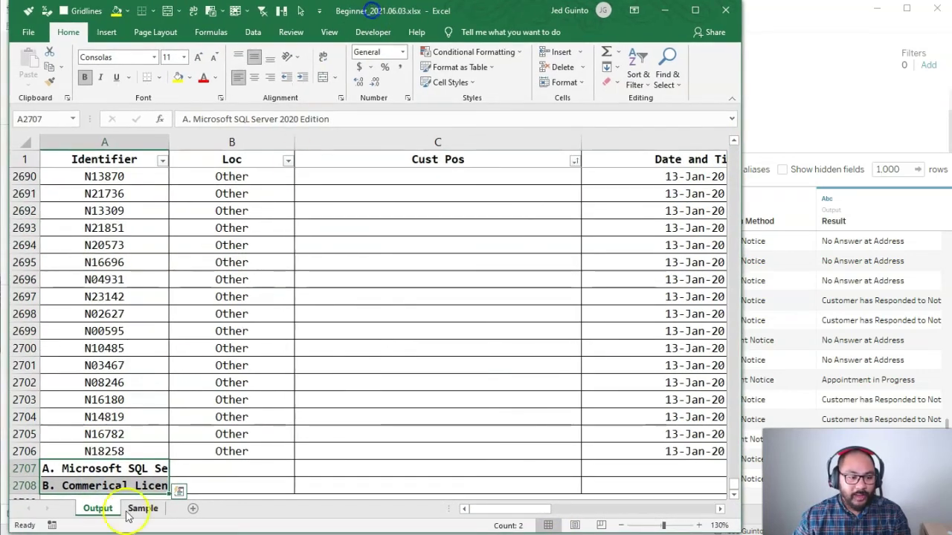
{"action": "left_click", "coordinate": [667, 9]}
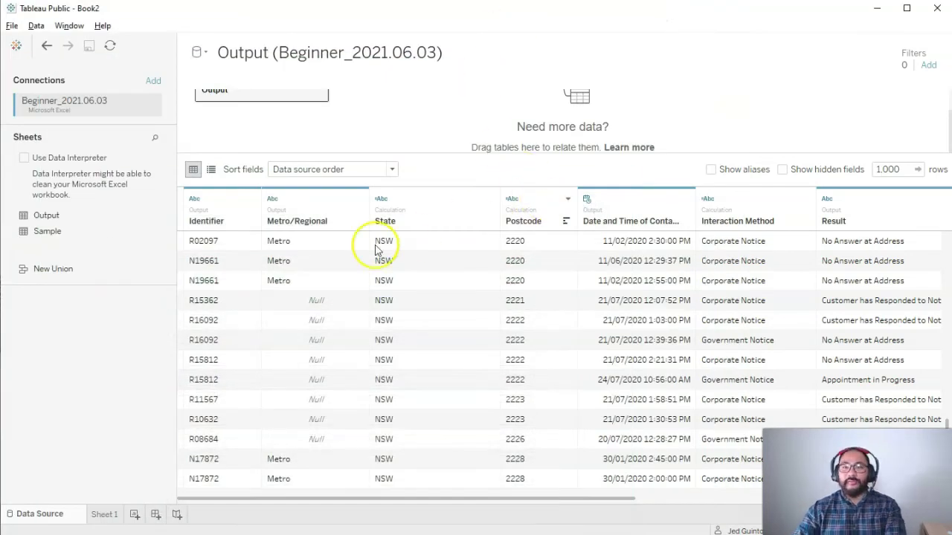